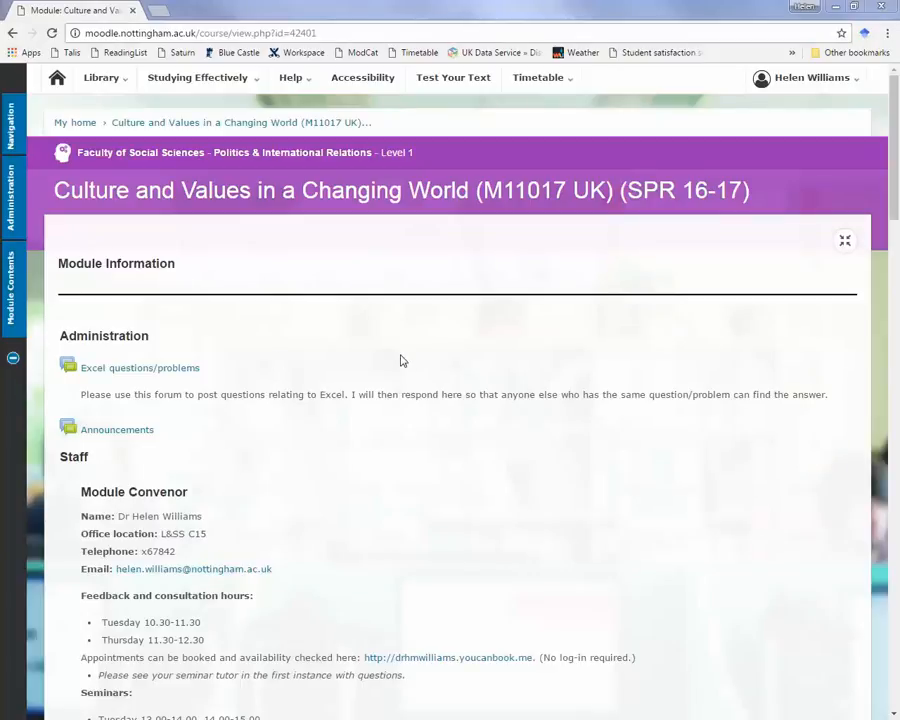
- Open the Country datasets folder in the module page's Data section
scroll(401, 360, down, 10)
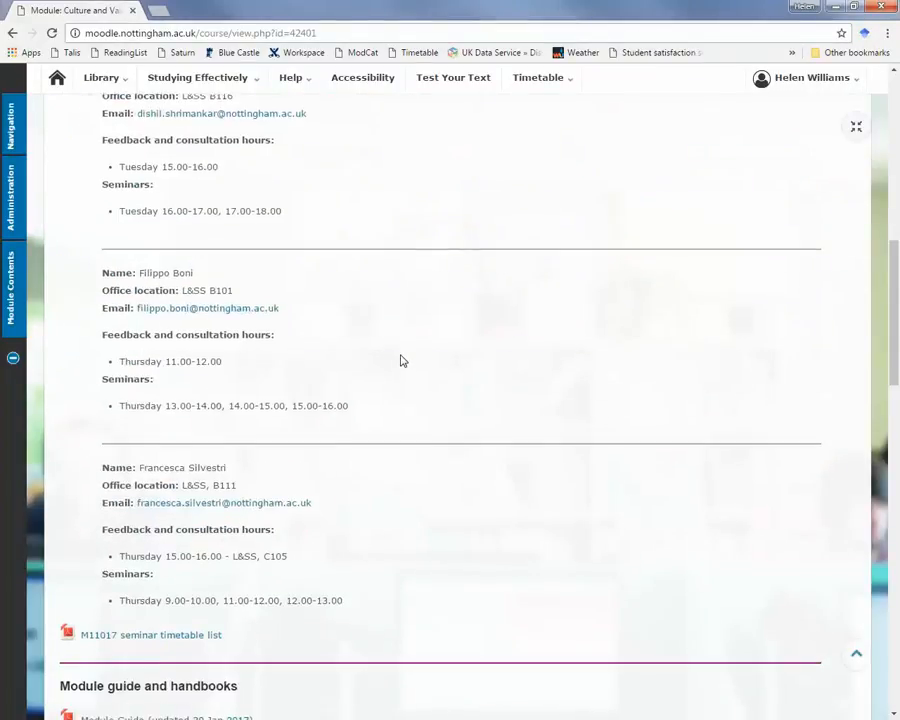
scroll(401, 360, down, 3)
scroll(401, 360, down, 1)
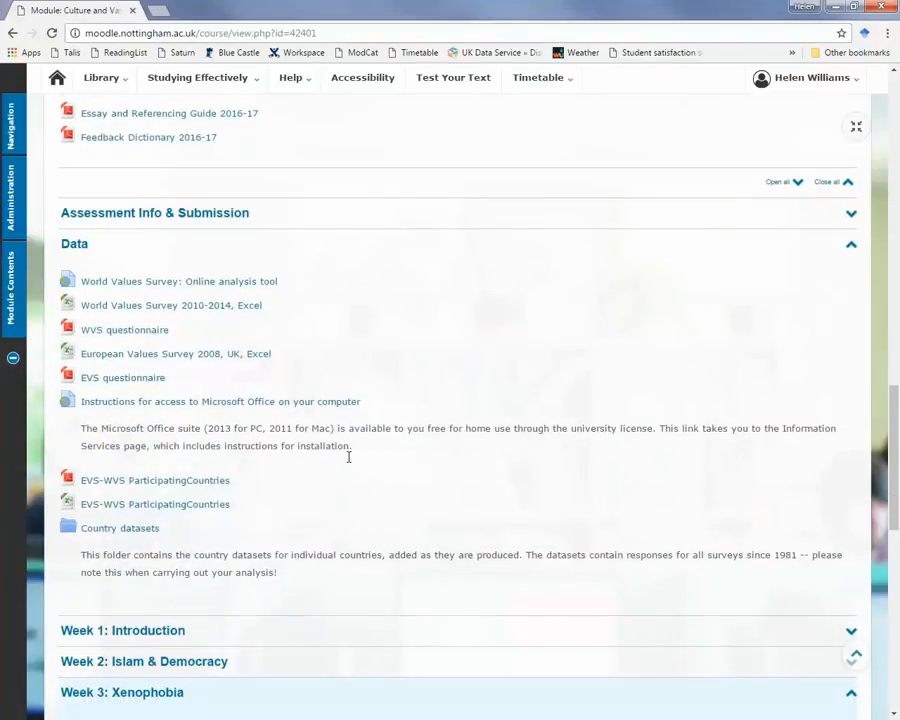
click(120, 530)
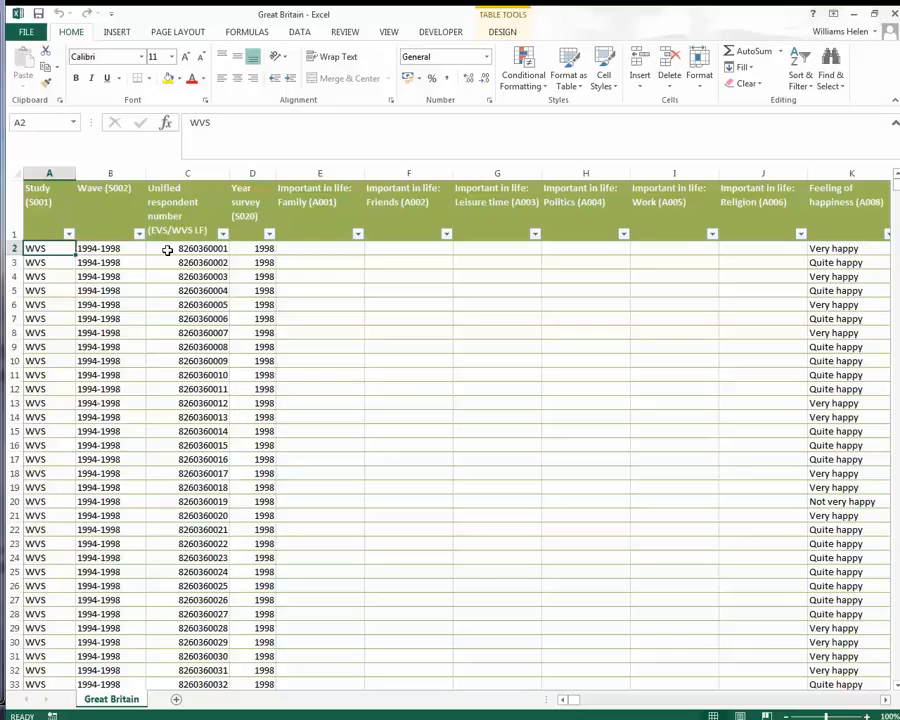
- Examine the Great Britain dataset's identifying columns: study, wave, unified respondent number and survey year
click(157, 173)
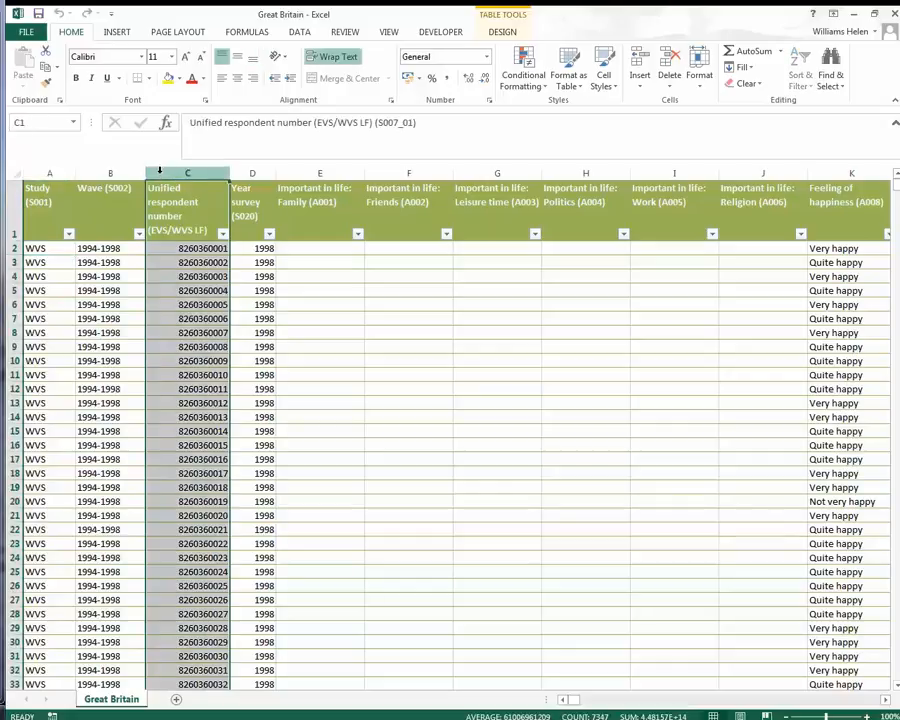
click(185, 249)
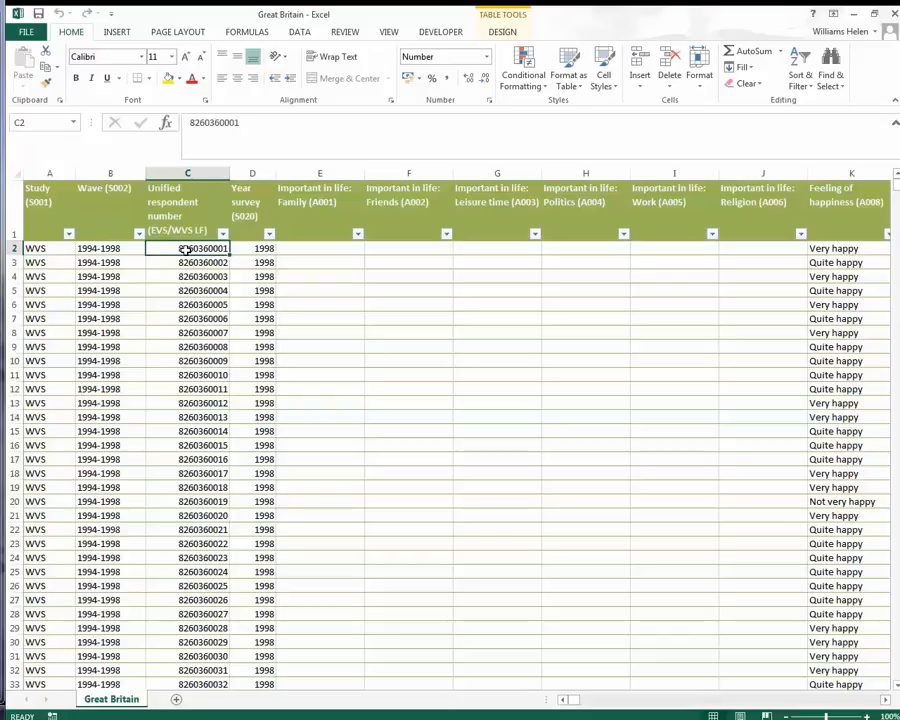
click(115, 172)
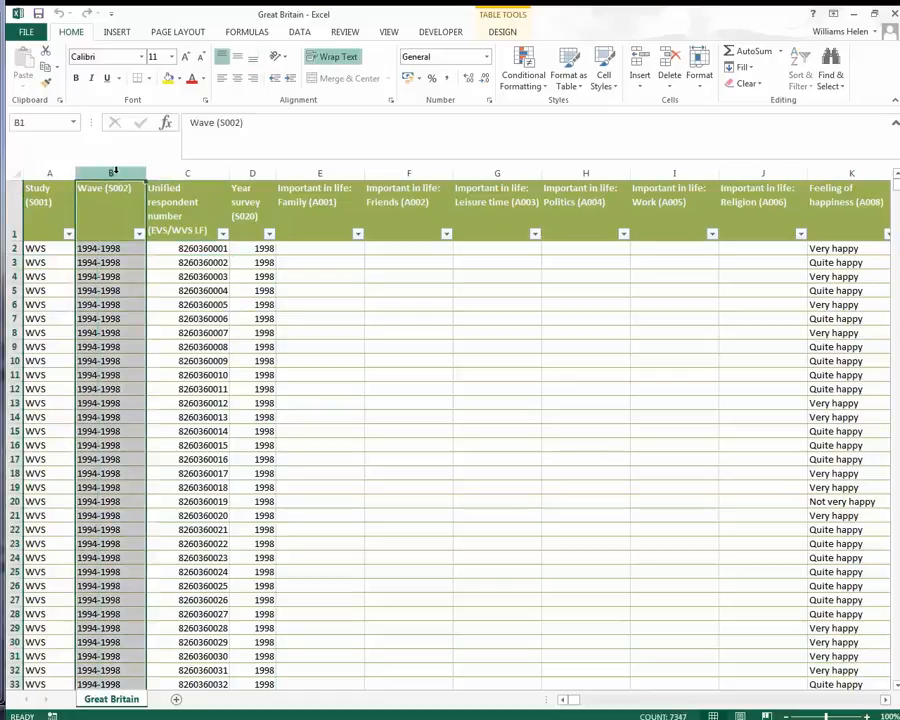
click(238, 172)
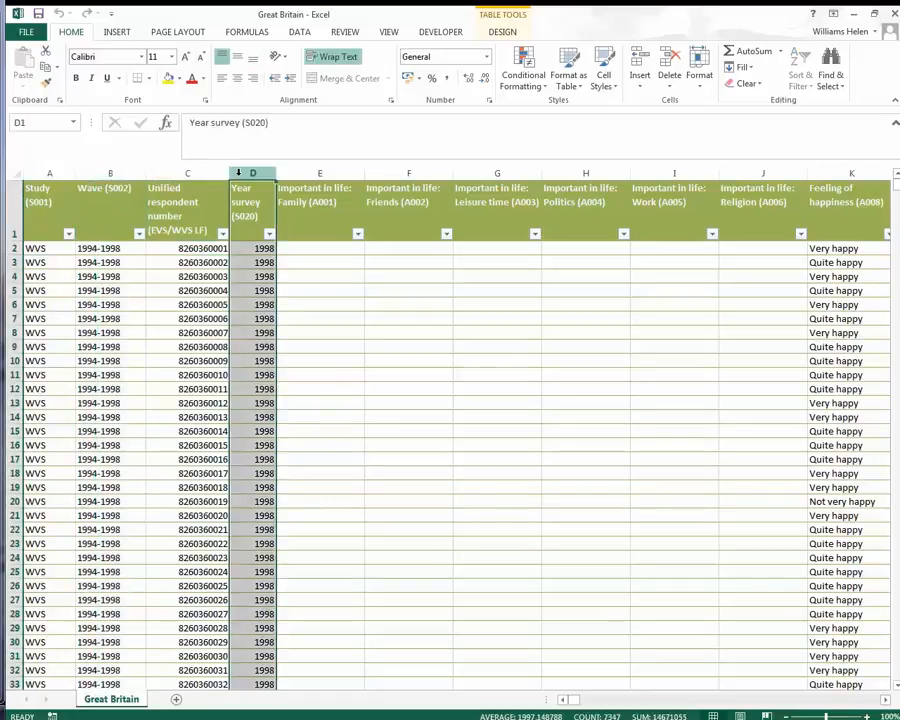
click(49, 171)
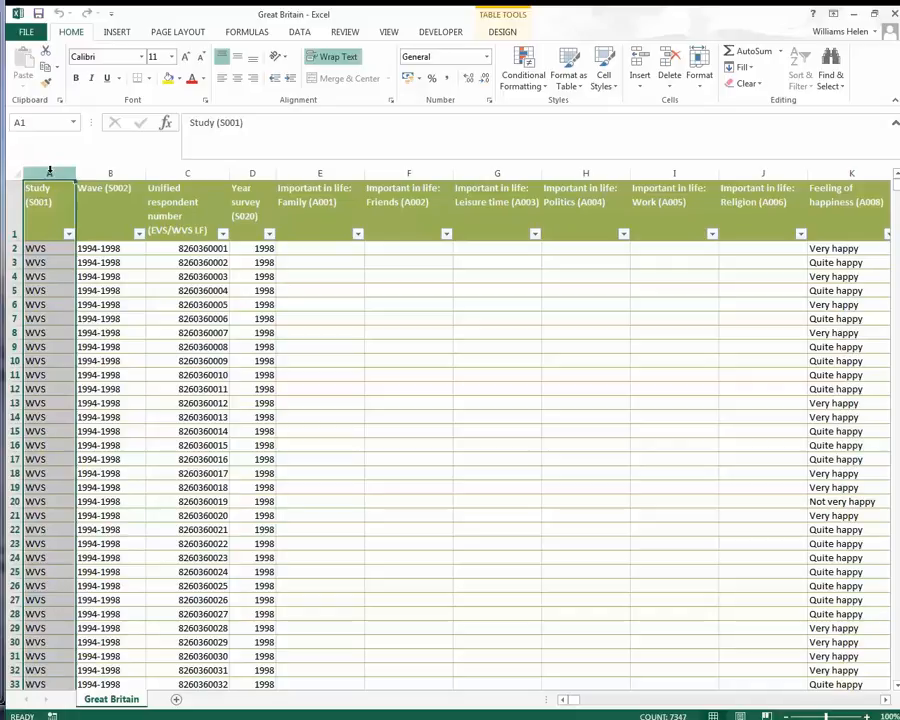
click(343, 276)
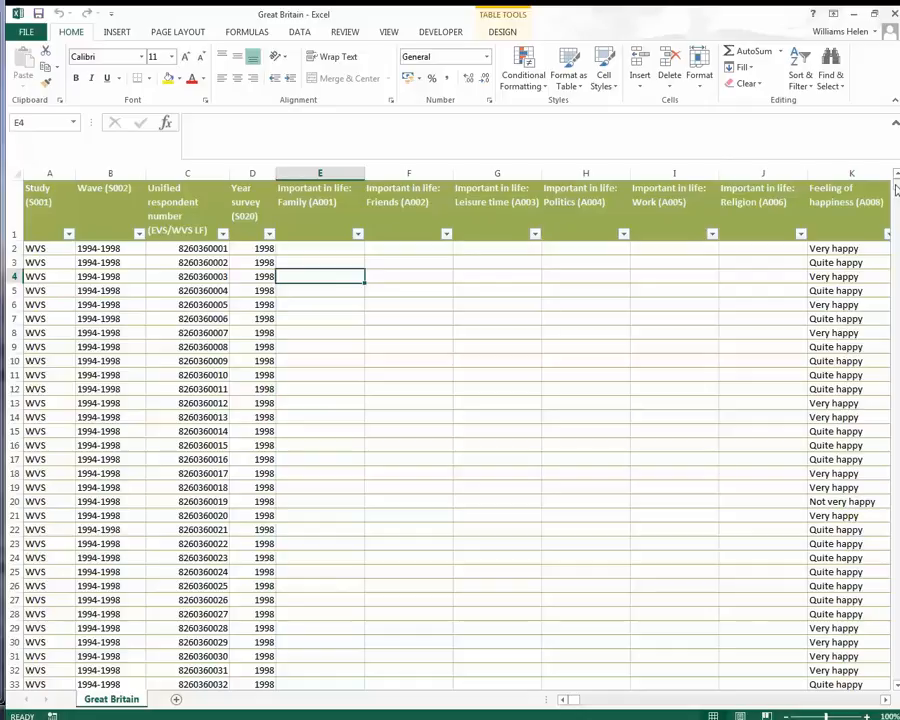
- Examine the 2005-2009 wave rows for answers to the "Important in life" questions, and return to the first rows
drag(895, 185, 898, 281)
scroll(367, 394, up, 20)
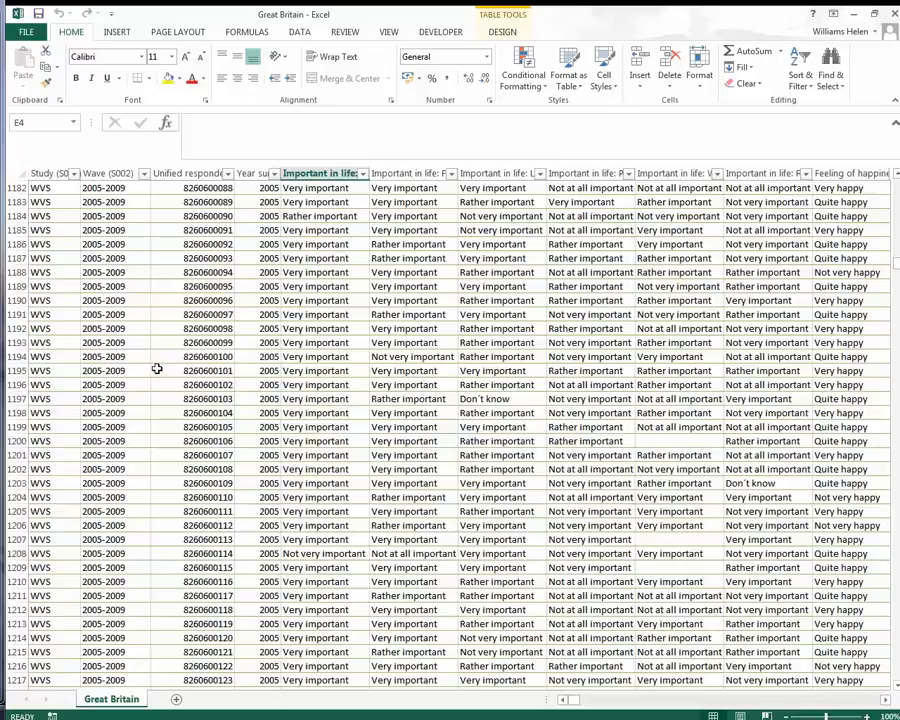
click(88, 257)
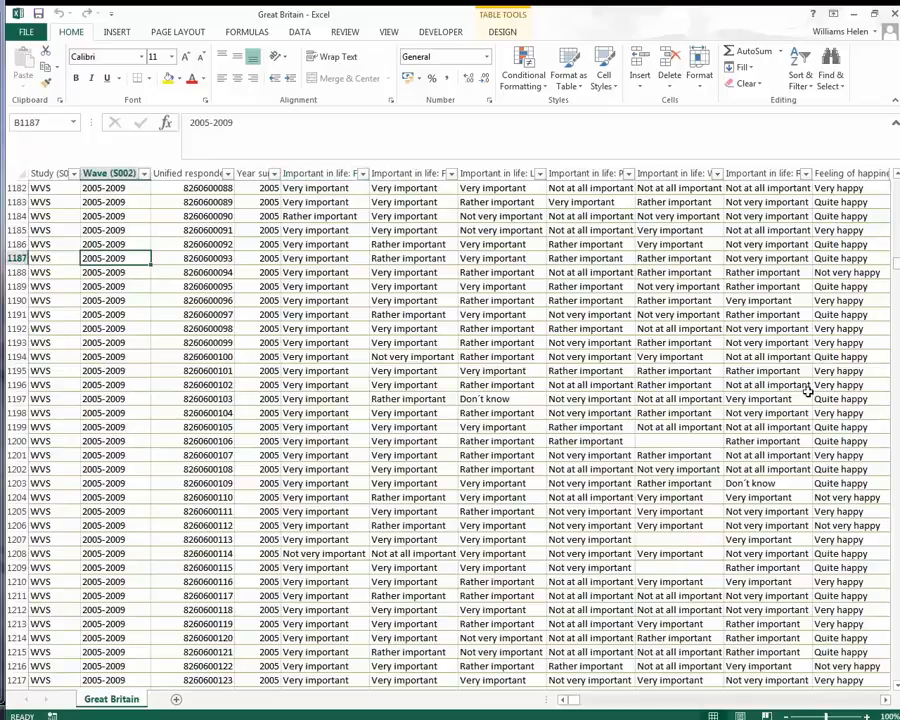
drag(893, 265, 896, 178)
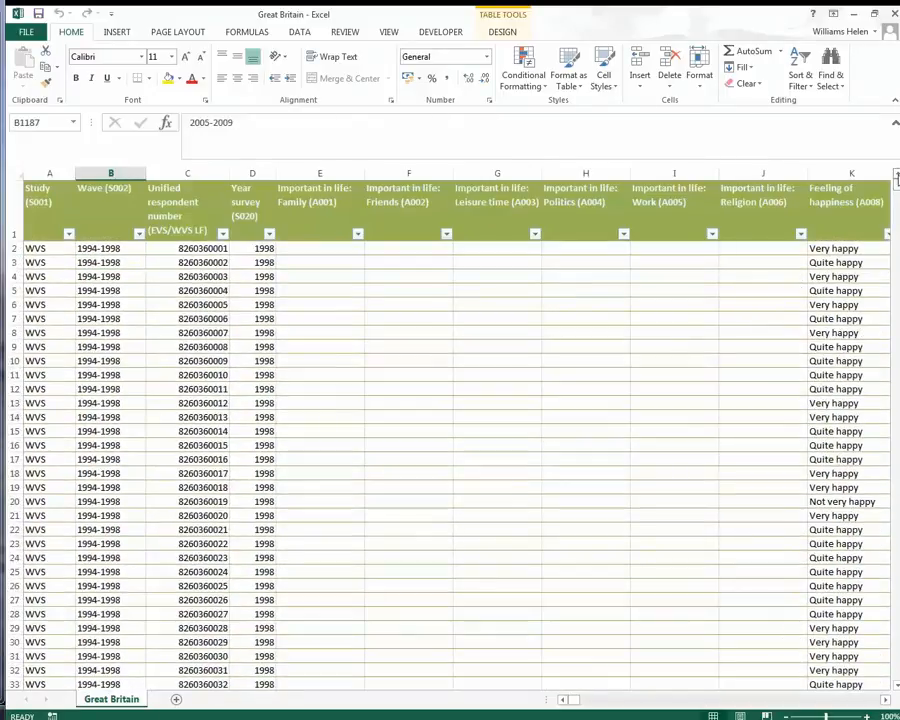
- Examine the "Neighbours" and "Most people can be trusted (A165)" columns down to the last respondent, and return to the first column
drag(577, 705, 635, 700)
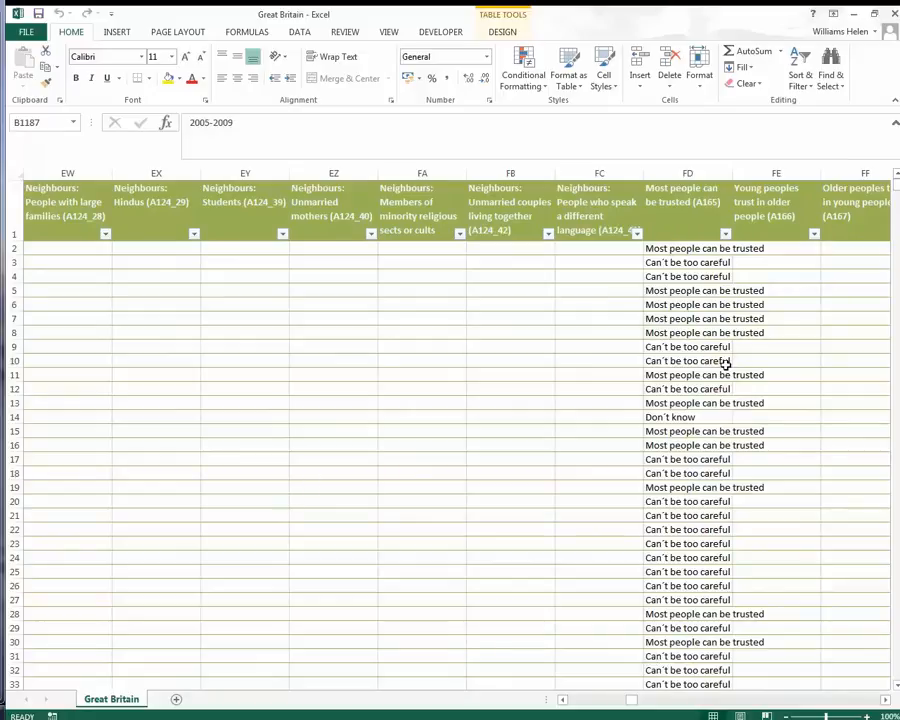
drag(897, 192, 897, 681)
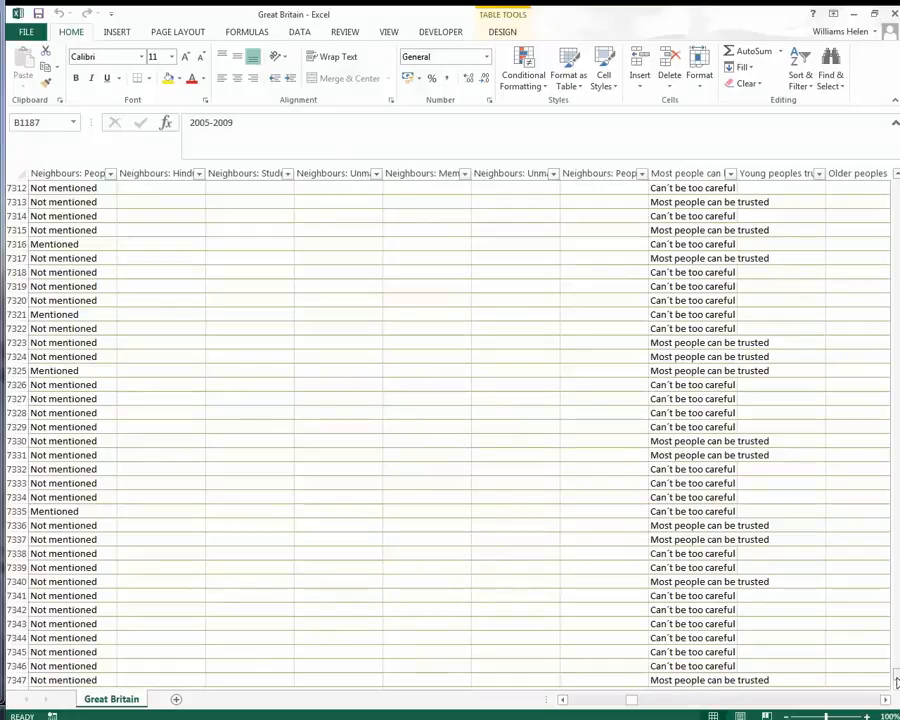
drag(897, 681, 897, 183)
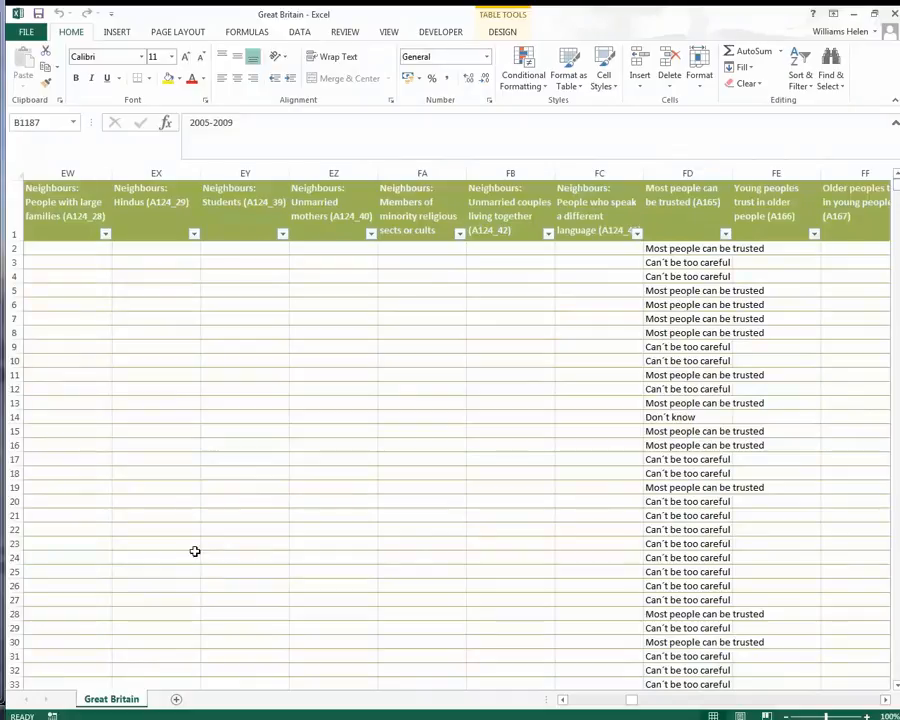
drag(626, 700, 566, 697)
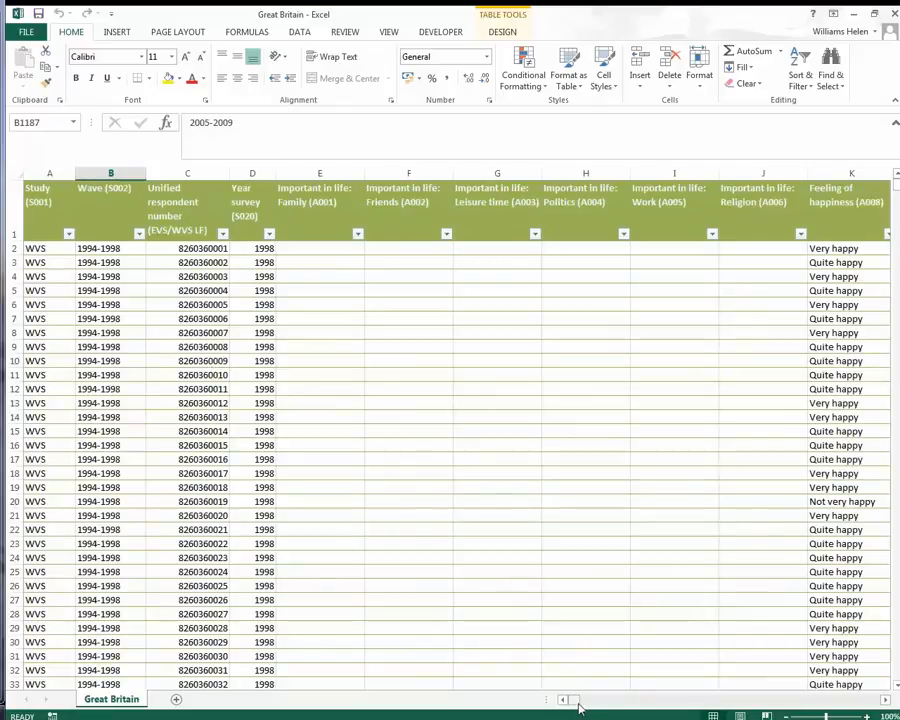
- Switch to the module page in the browser, view the files in the Country datasets folder, and go back
click(43, 198)
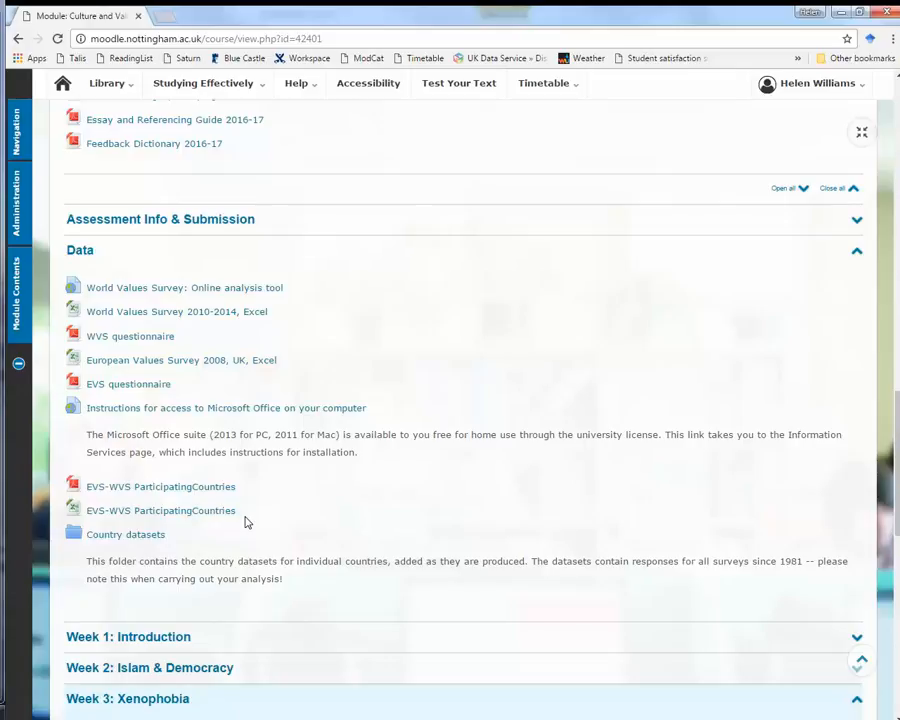
click(151, 541)
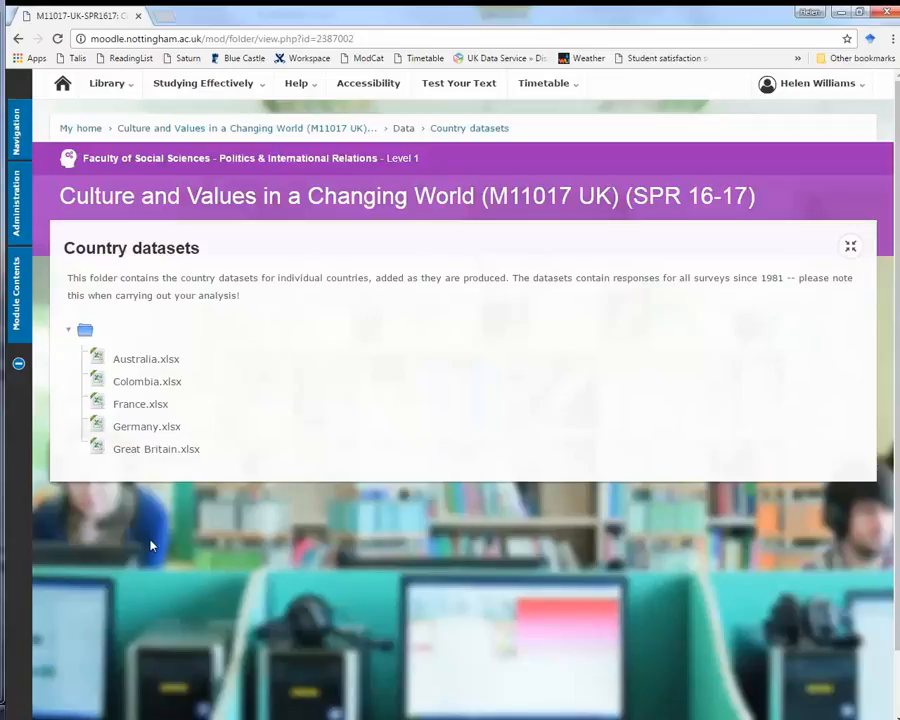
key(alt+Left)
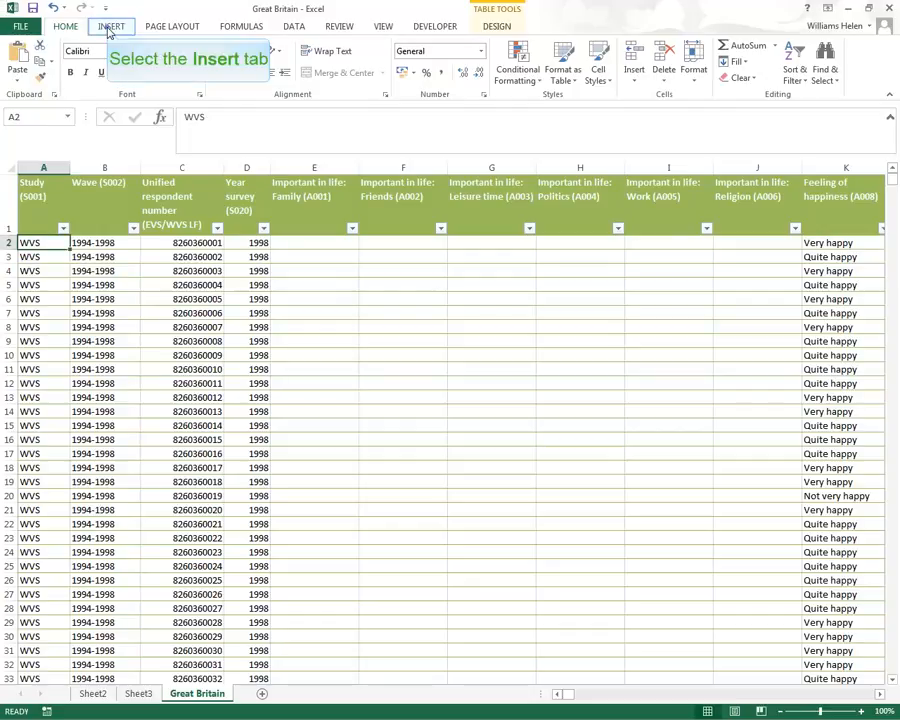
- Insert a PivotTable on a new worksheet, using Table1 from the Great Britain sheet as its source
click(110, 27)
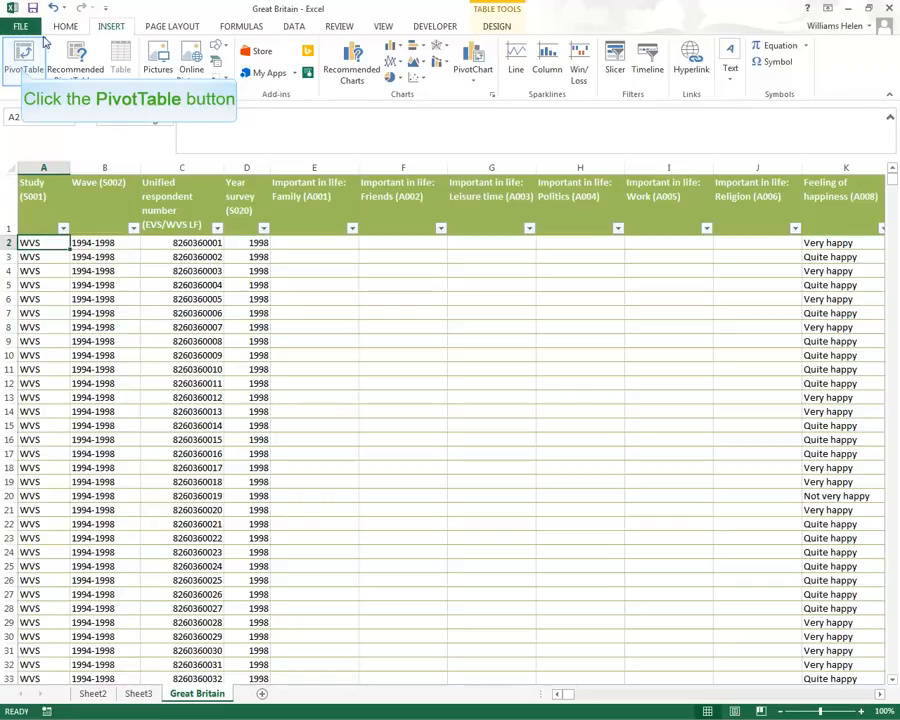
click(24, 68)
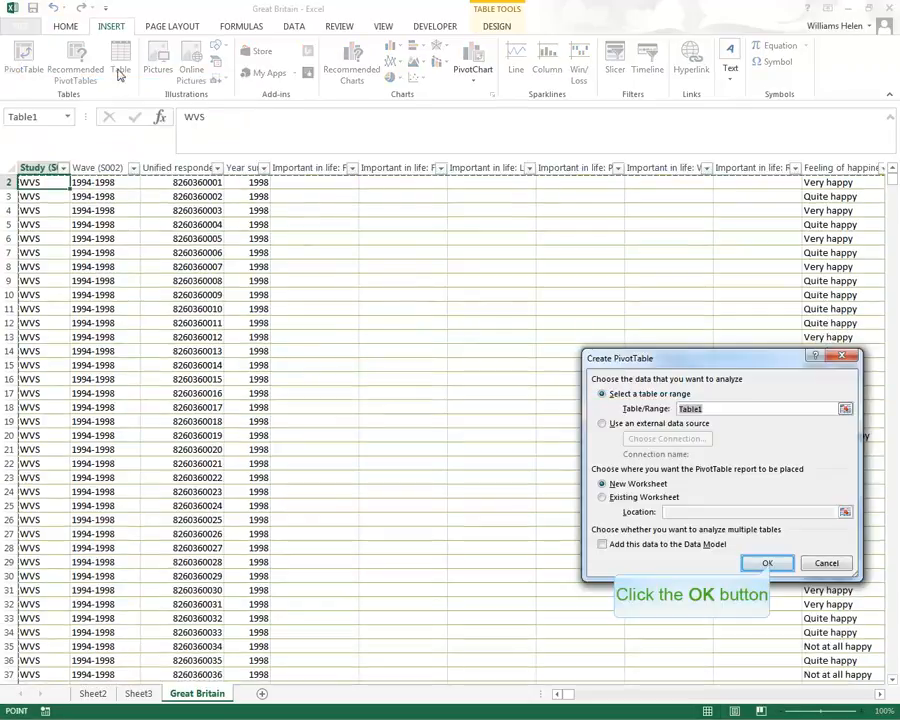
click(766, 564)
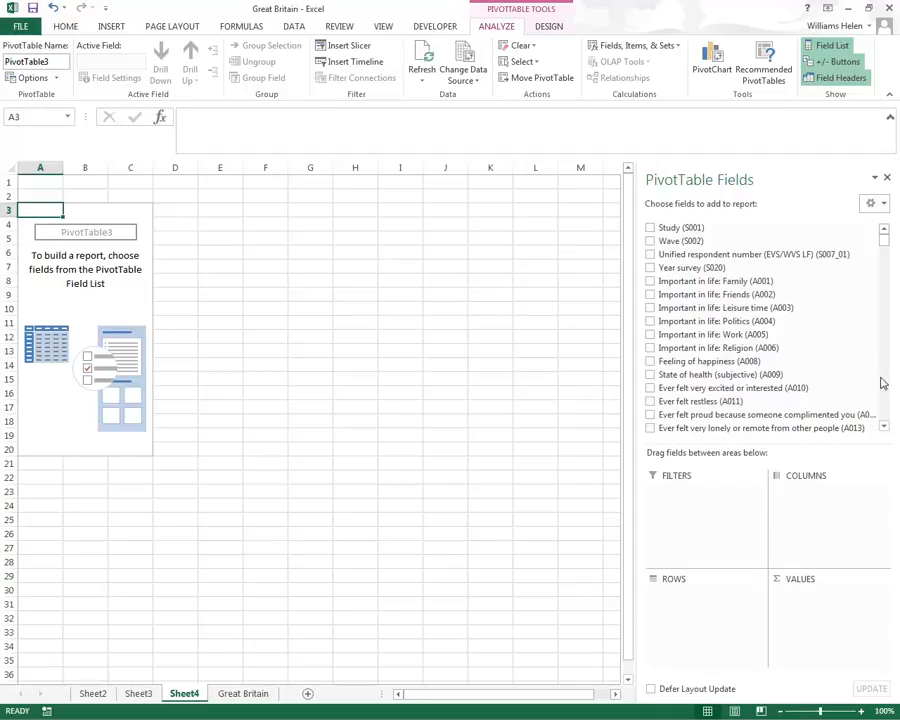
- Add Post-Materialist index 4-item (Y002) as the PivotTable's rows and filter out its blank entries
drag(888, 239, 895, 429)
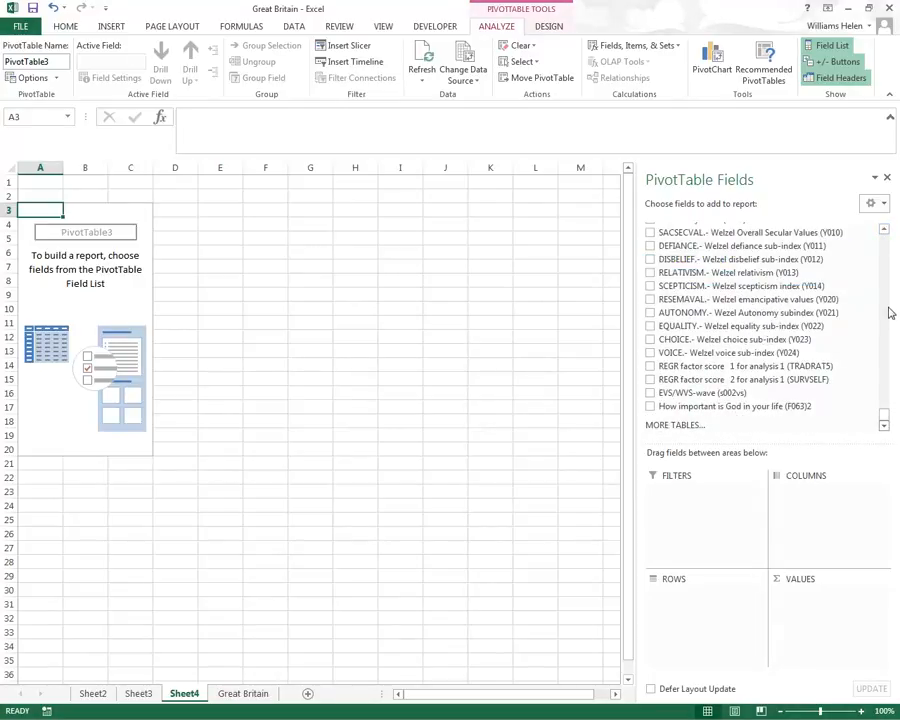
double_click(886, 231)
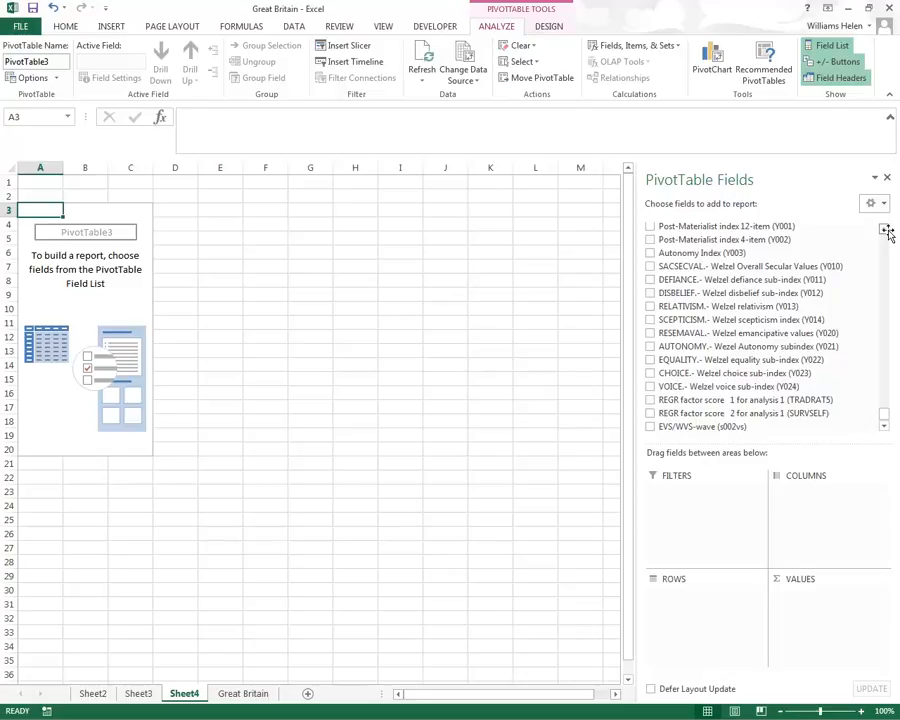
drag(765, 241, 715, 651)
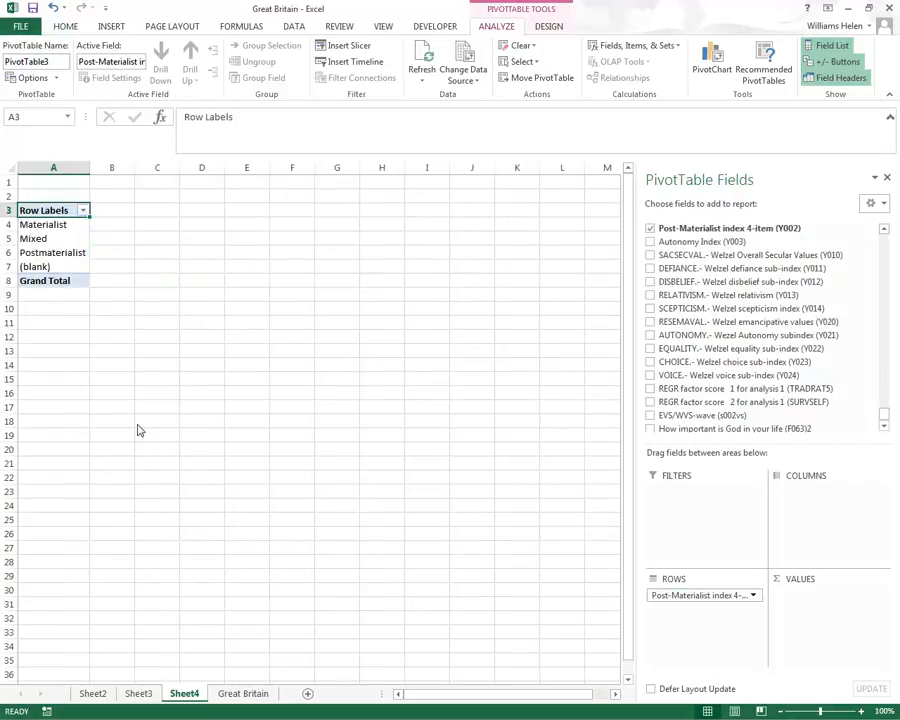
click(83, 210)
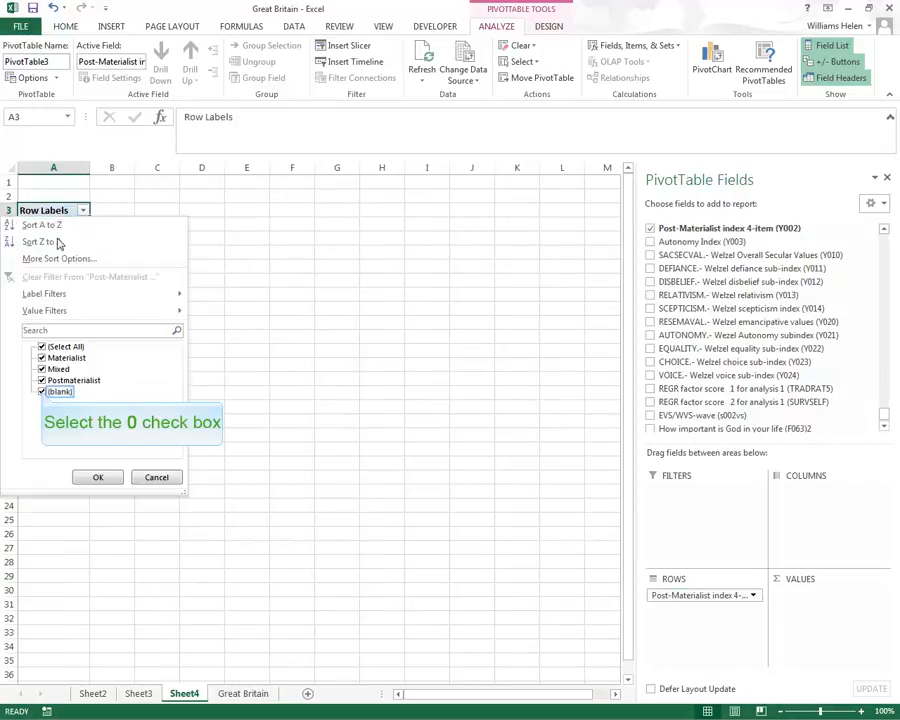
click(42, 393)
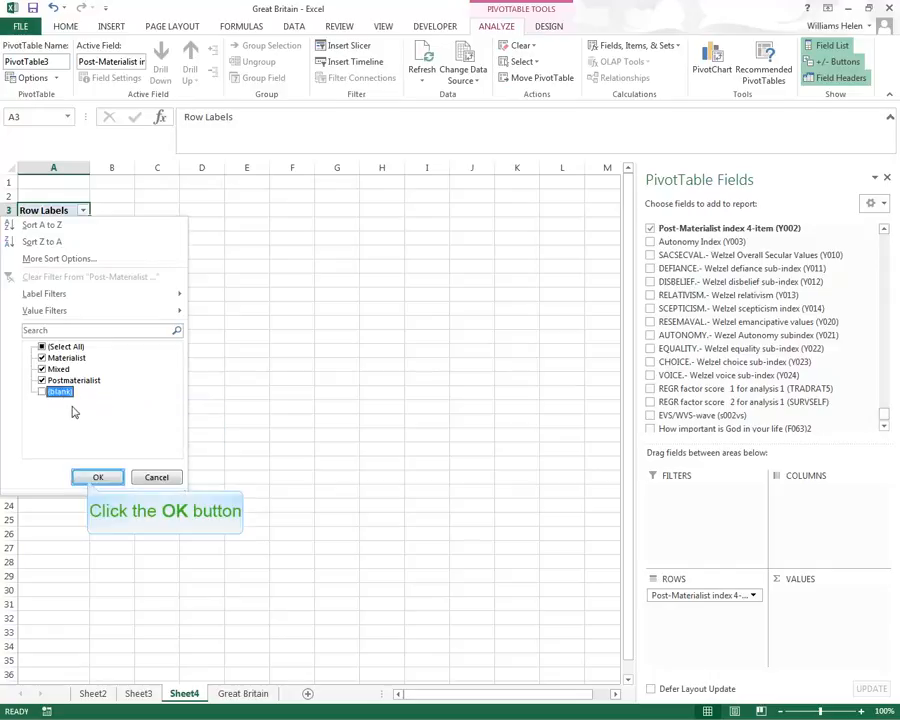
click(97, 477)
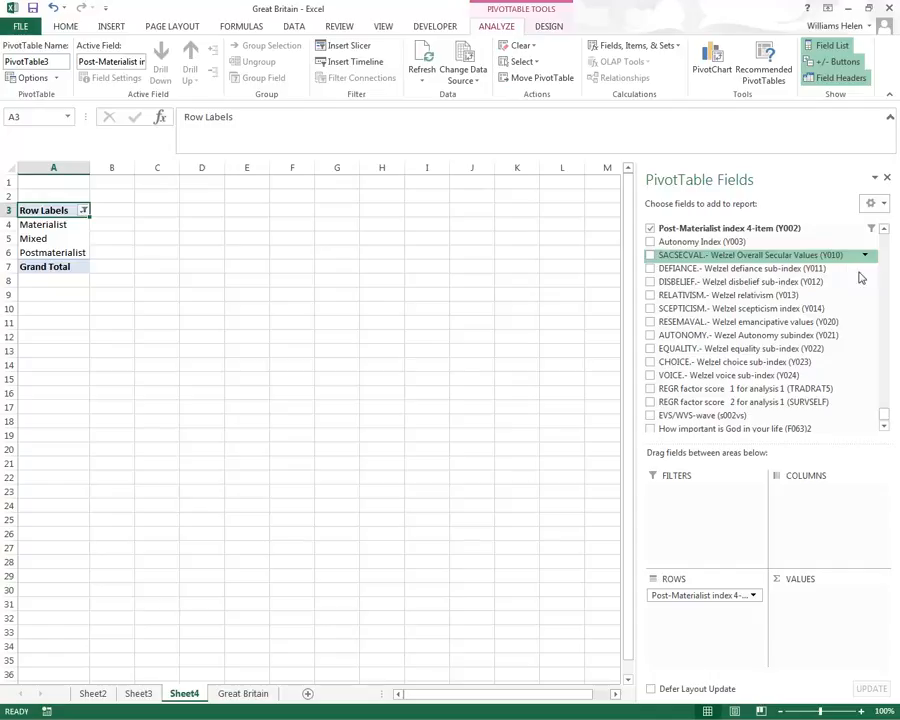
- Add How important is God in your life (F063) to the PivotTable as both the columns and the counted values
drag(885, 418, 882, 354)
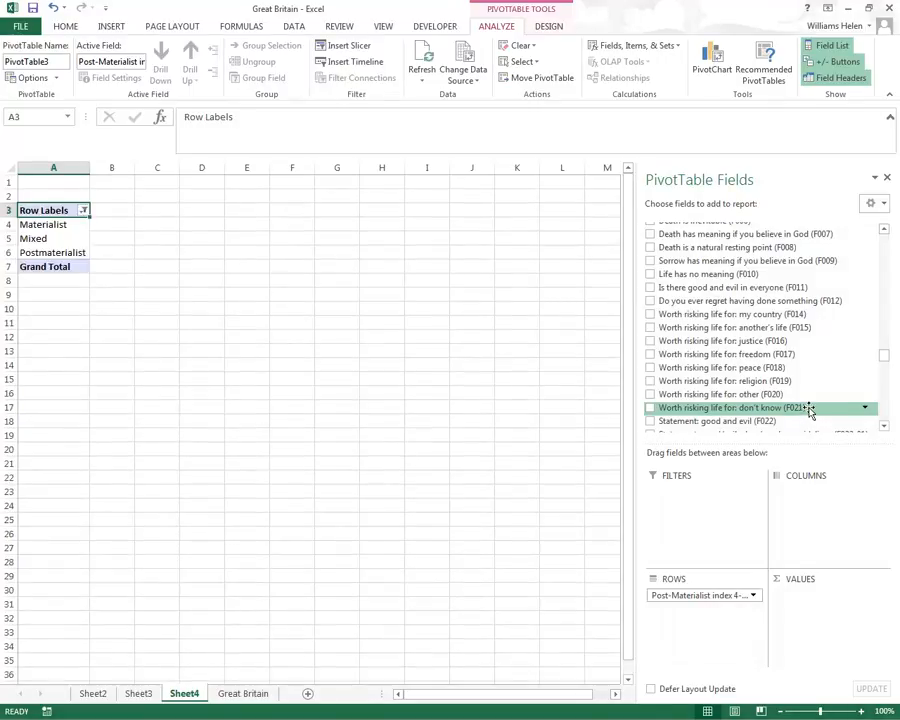
click(884, 413)
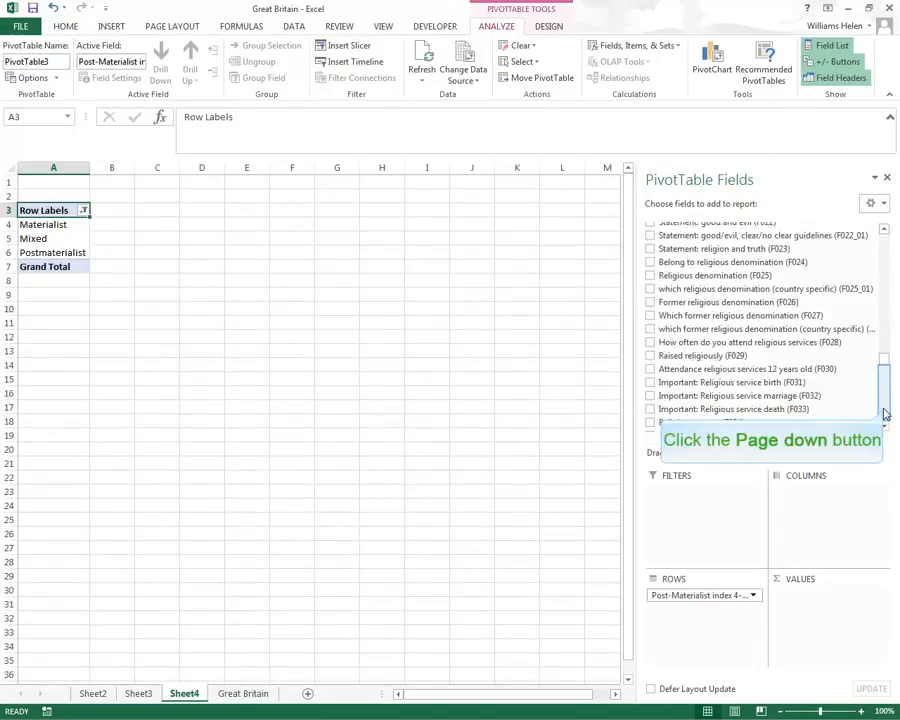
click(884, 413)
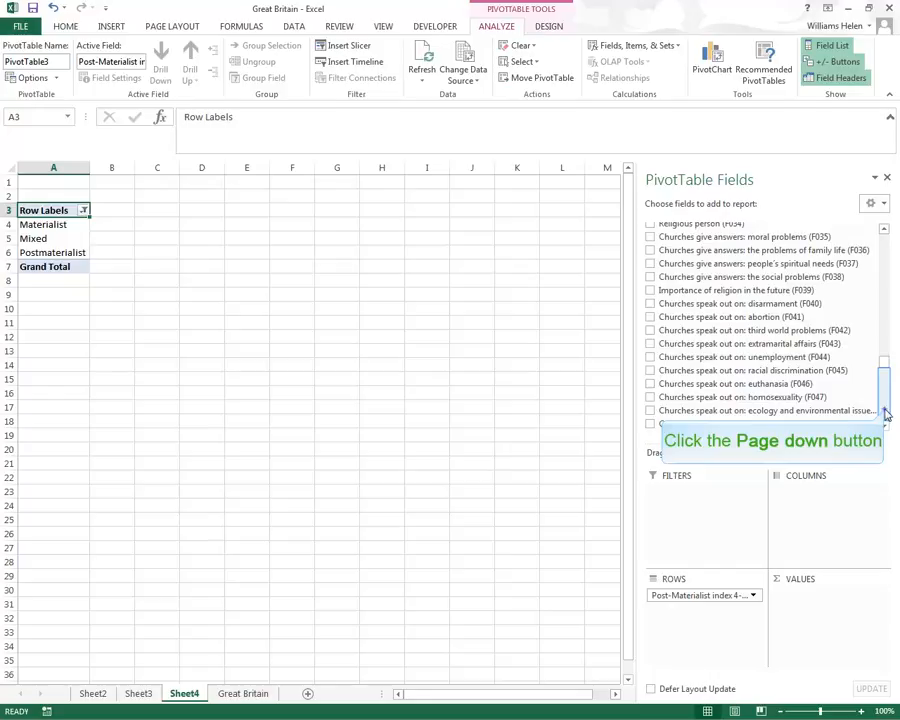
click(884, 413)
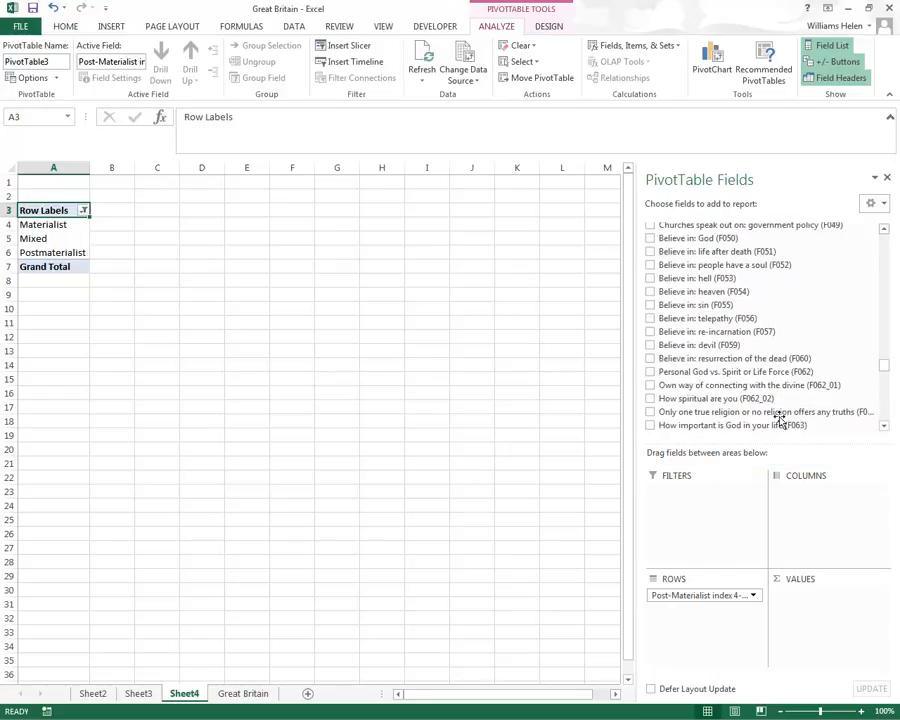
drag(768, 428, 800, 494)
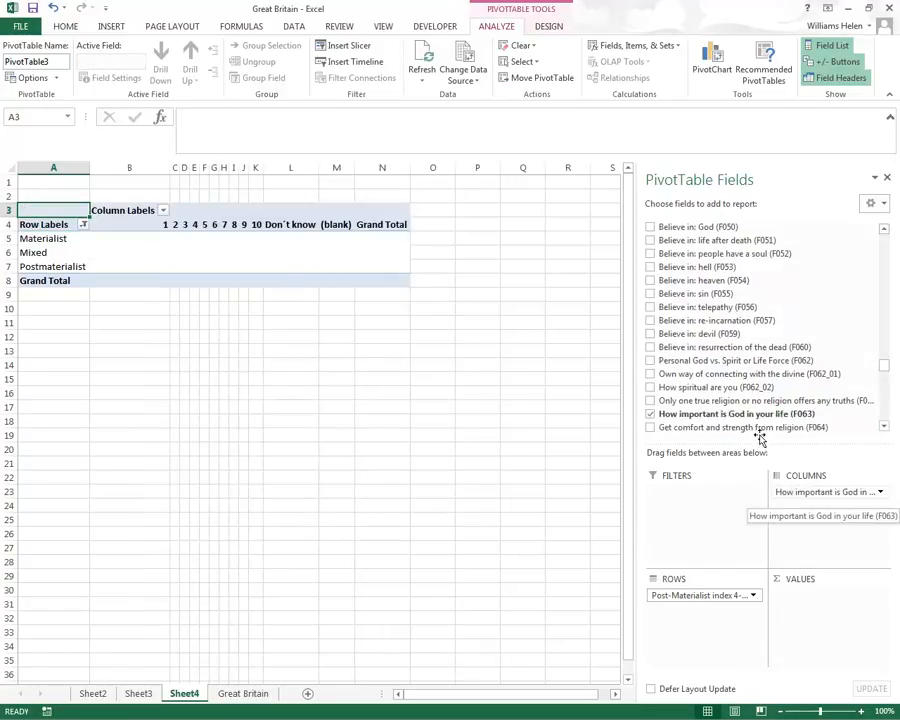
drag(760, 415, 820, 607)
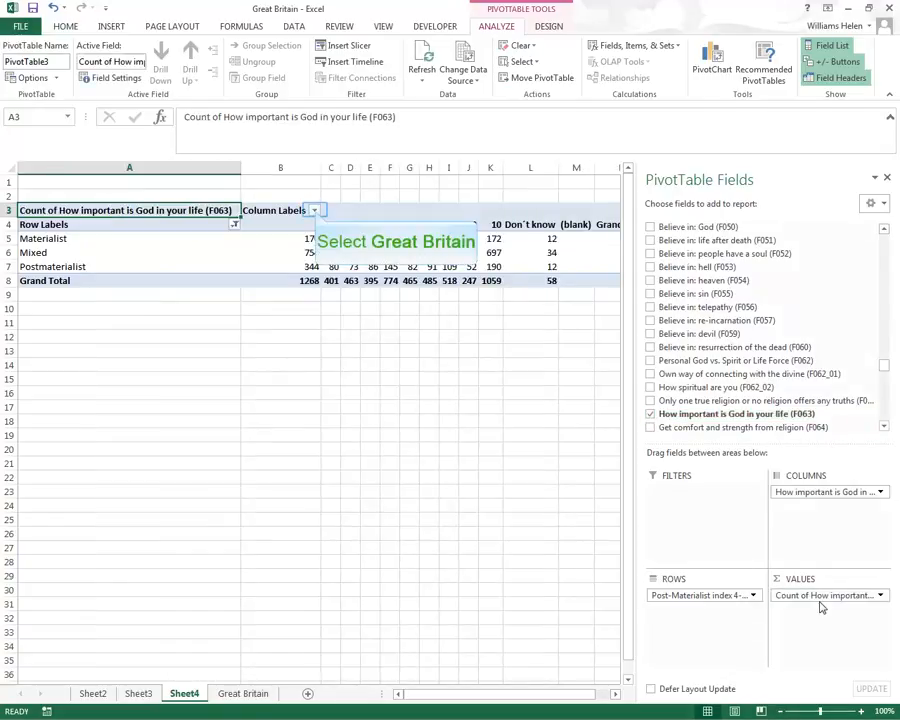
- Filter the Don´t know and blank entries out of the PivotTable's column labels
click(314, 211)
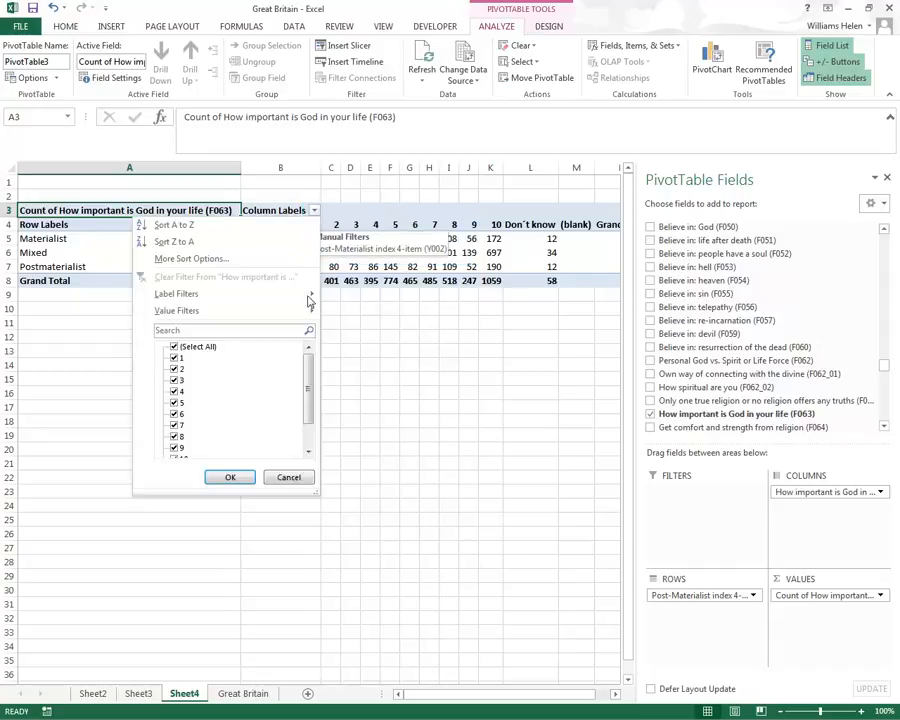
drag(308, 387, 307, 411)
click(174, 437)
click(174, 448)
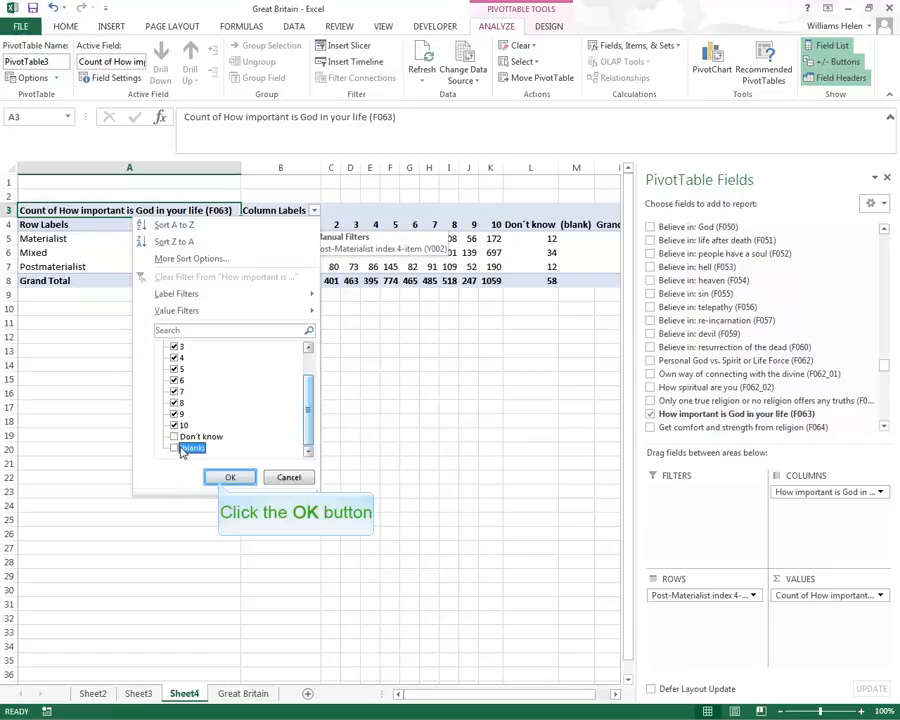
click(222, 477)
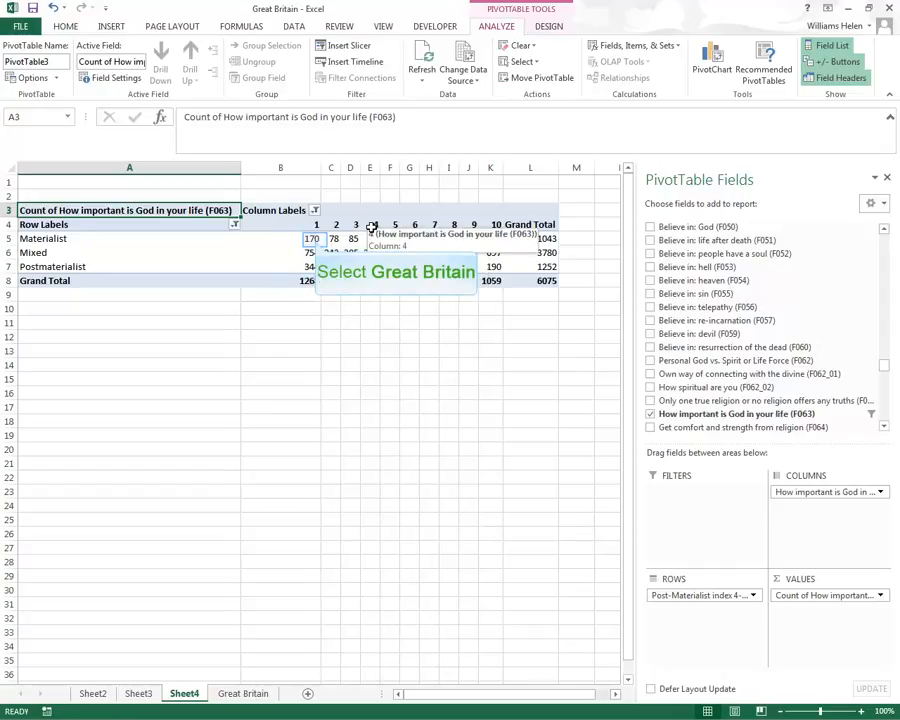
- Show the counted How important is God in your life (F063) values as % of Row Total and narrow the PivotTable field list
click(314, 240)
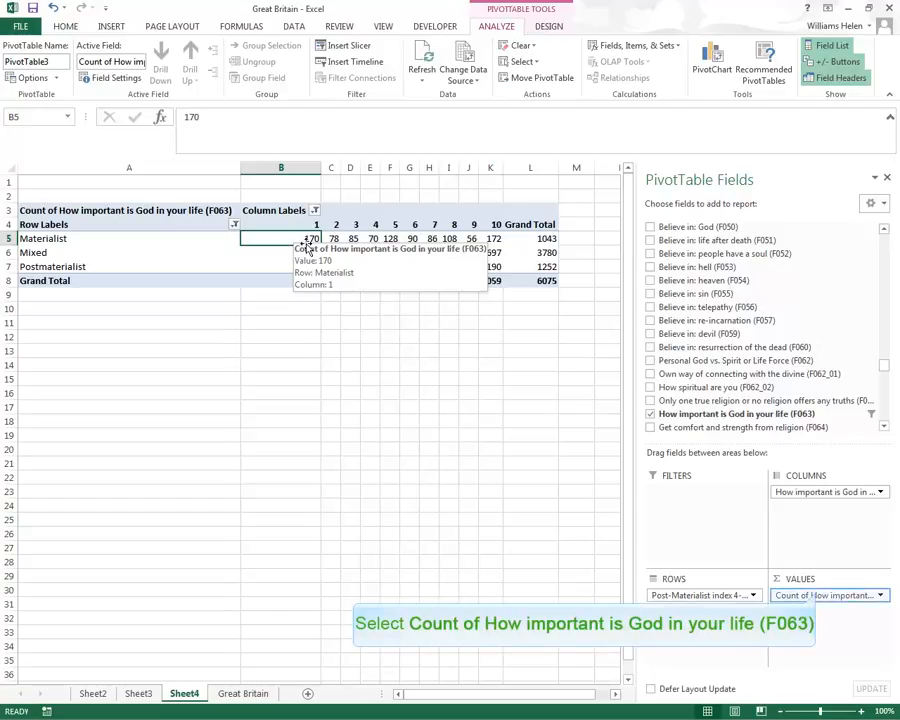
click(817, 595)
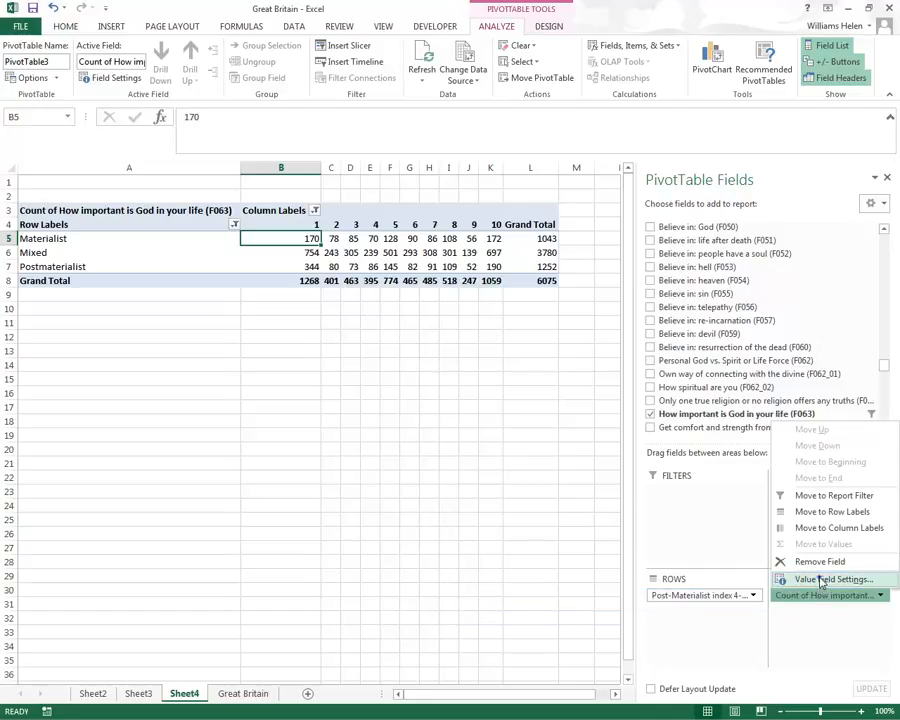
click(821, 580)
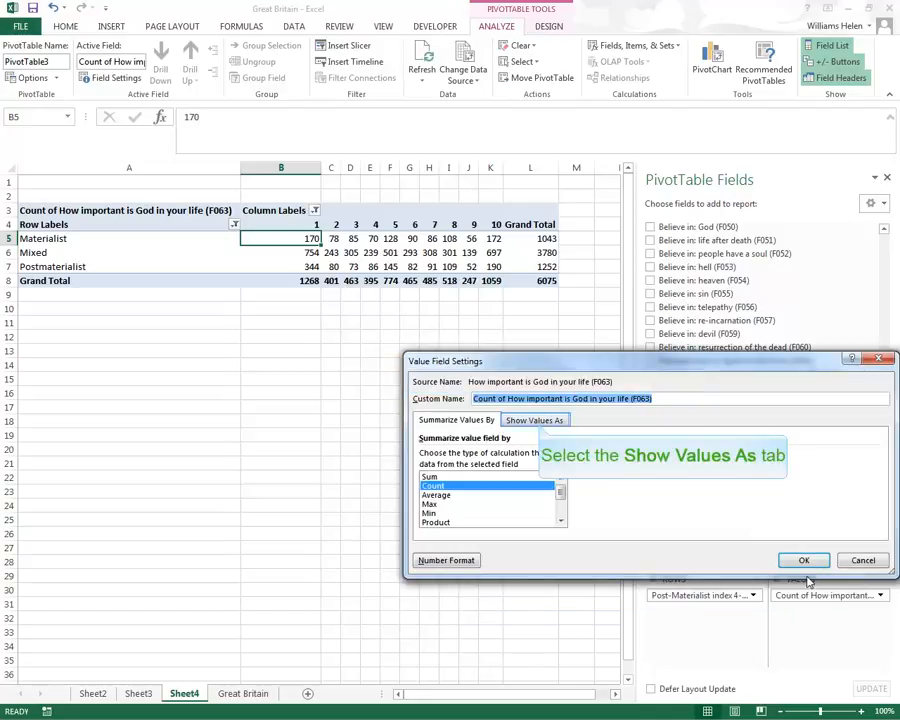
click(540, 423)
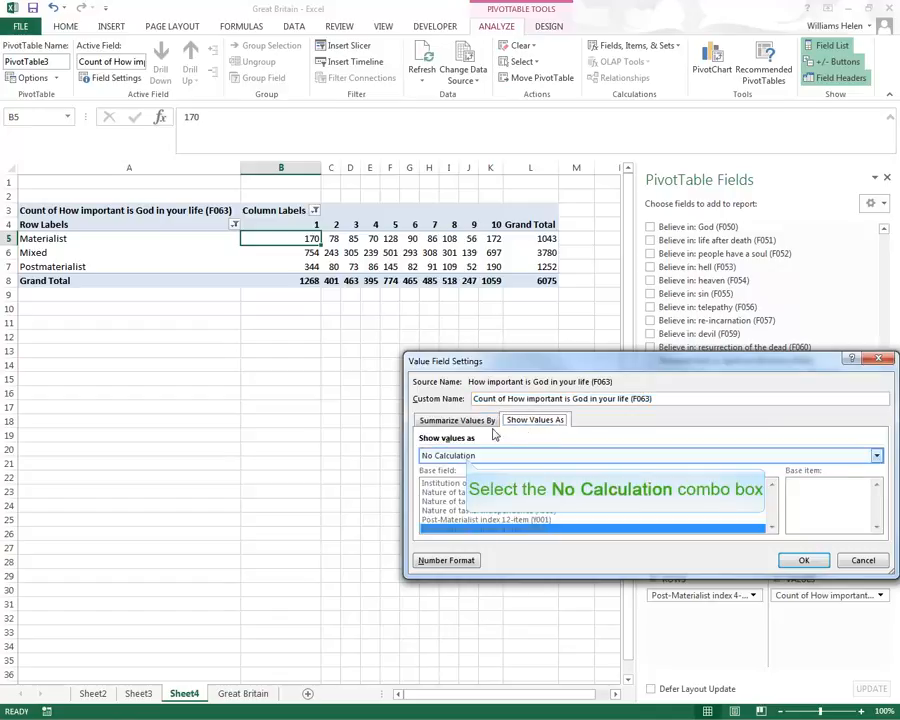
click(467, 458)
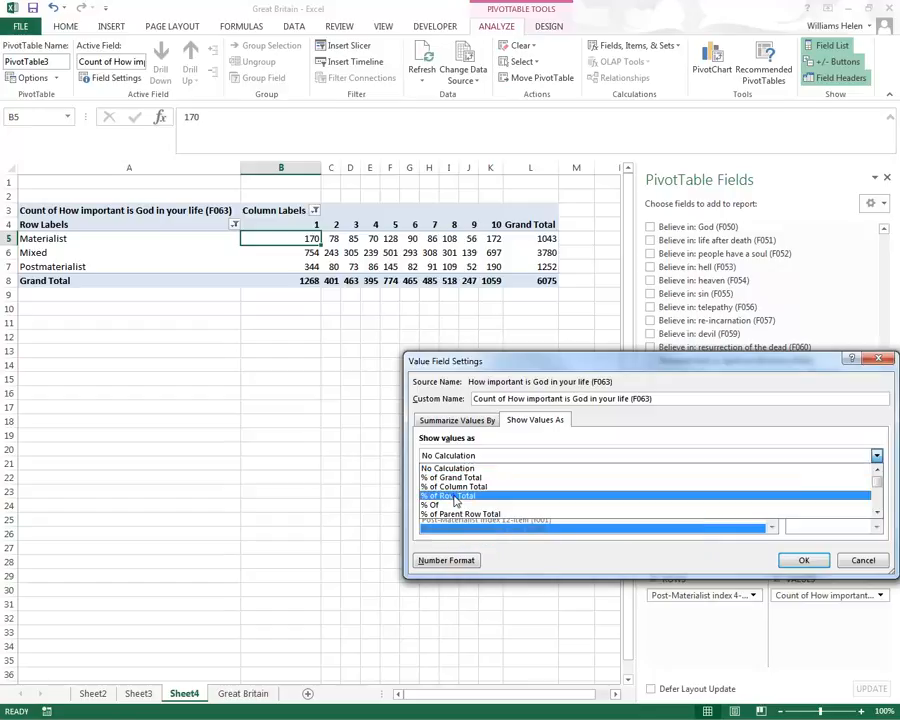
click(455, 496)
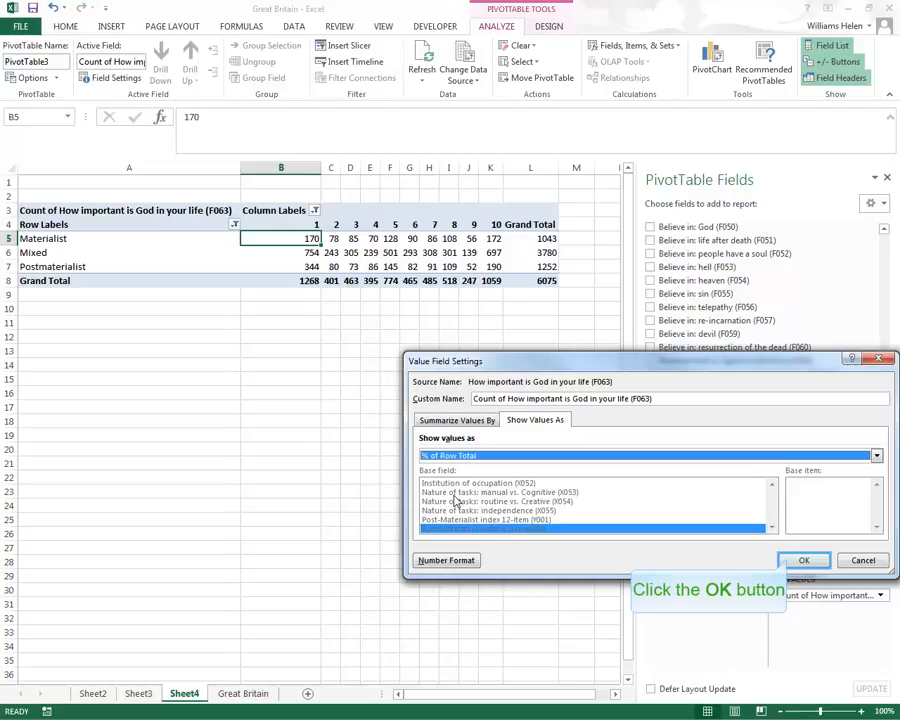
click(803, 560)
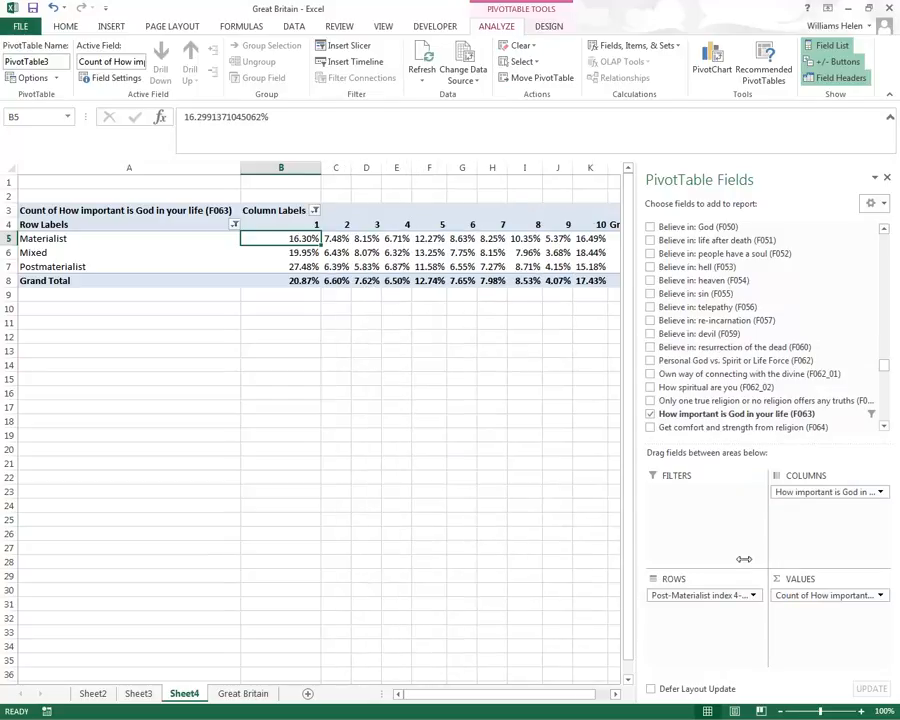
drag(636, 631, 705, 632)
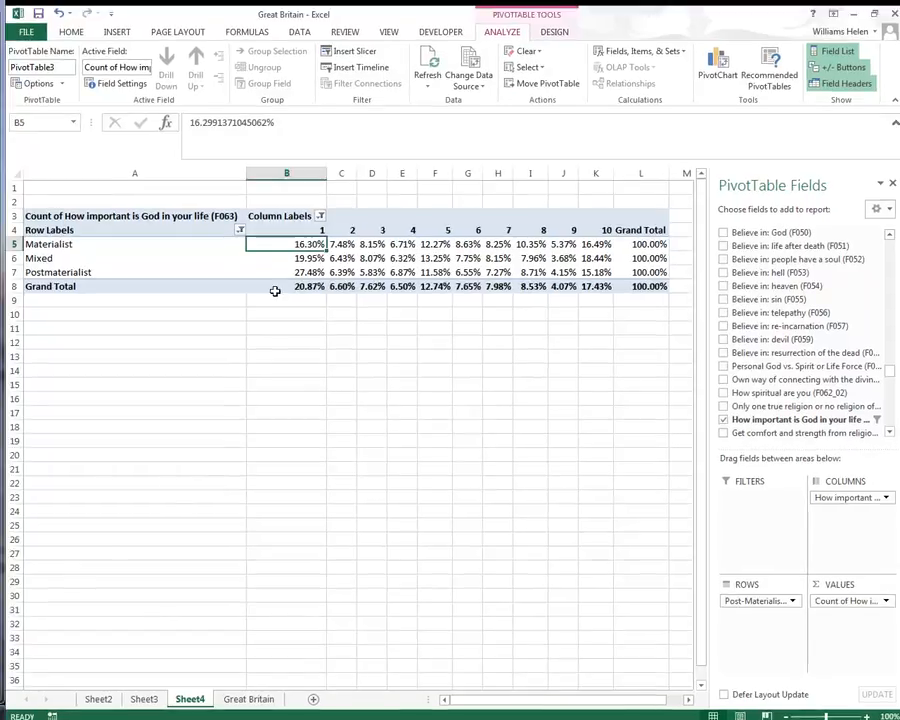
- Group the column labels 1 to 4 and name the group Low
click(281, 230)
drag(281, 230, 398, 234)
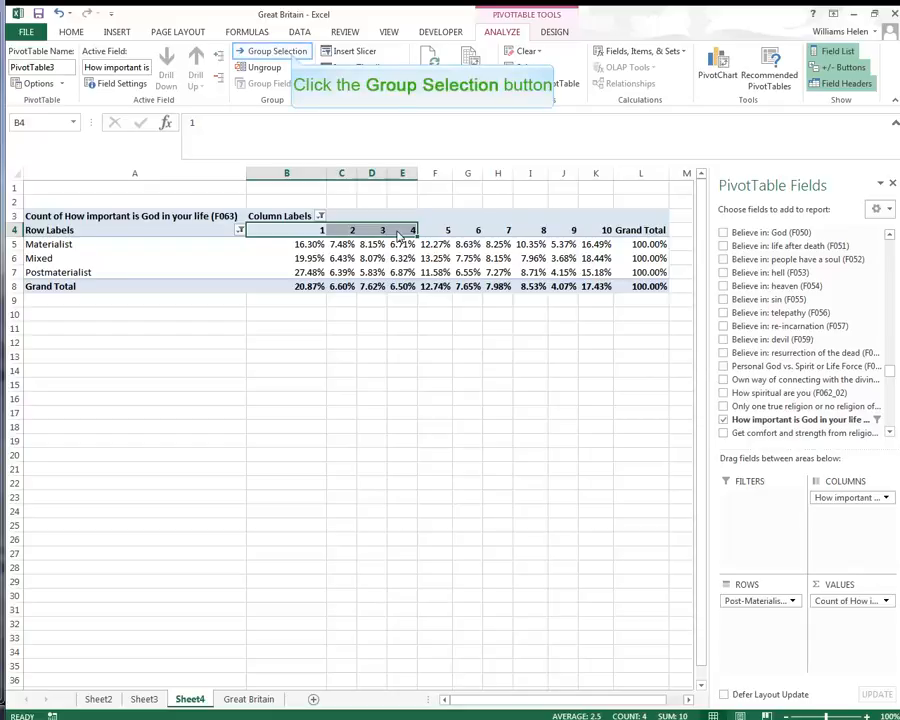
click(293, 58)
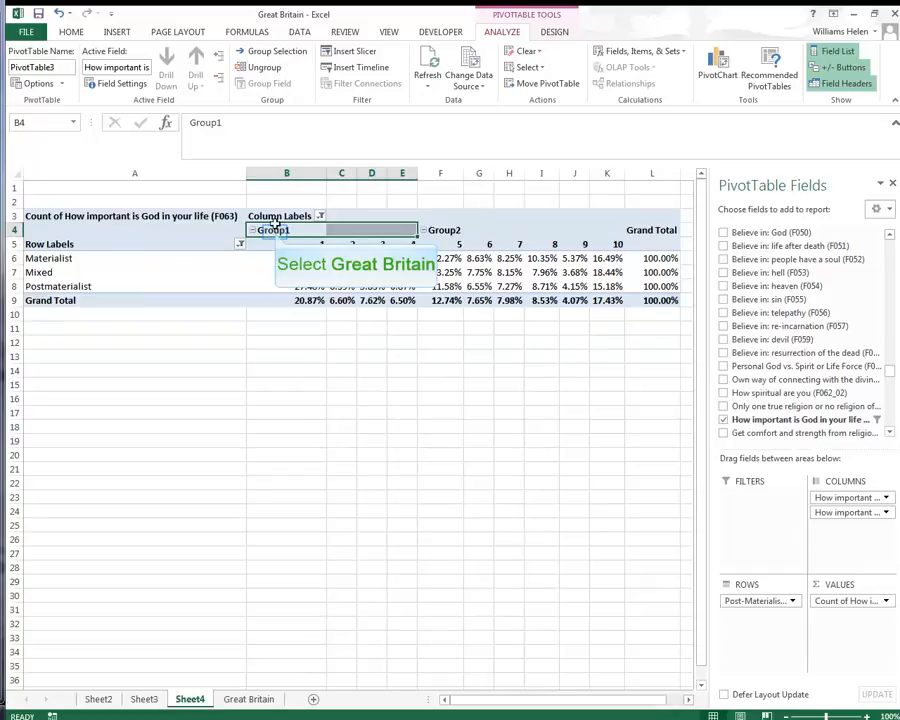
click(262, 229)
double_click(244, 123)
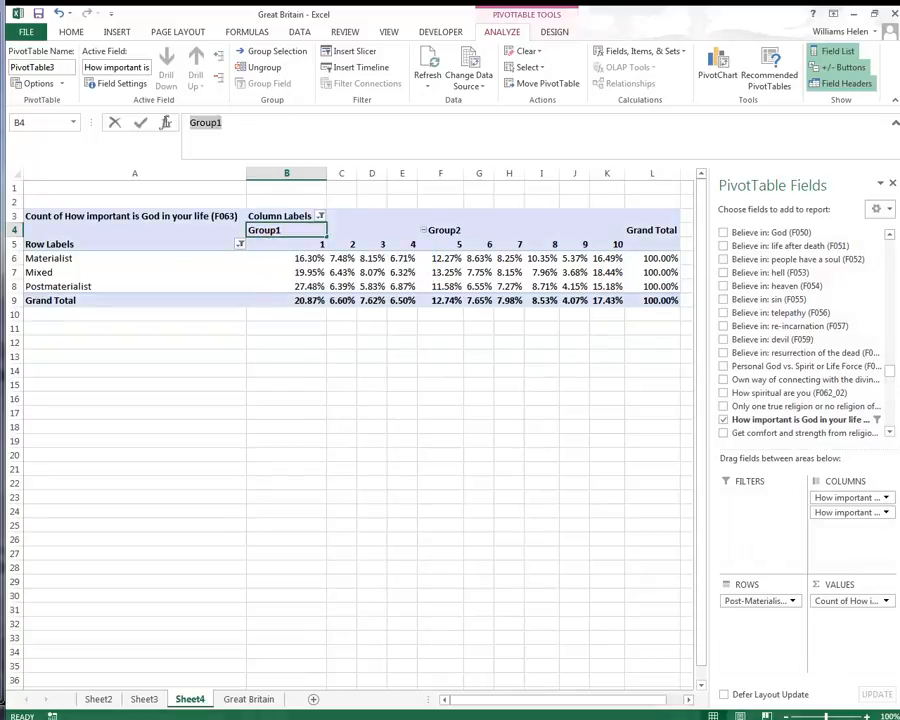
text(Low)
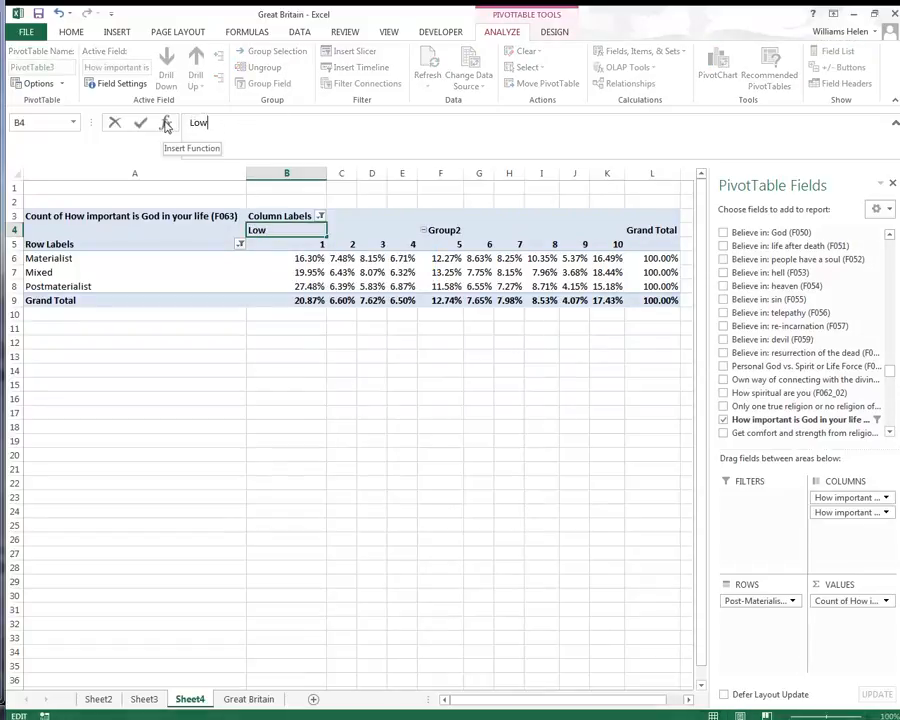
key(Return)
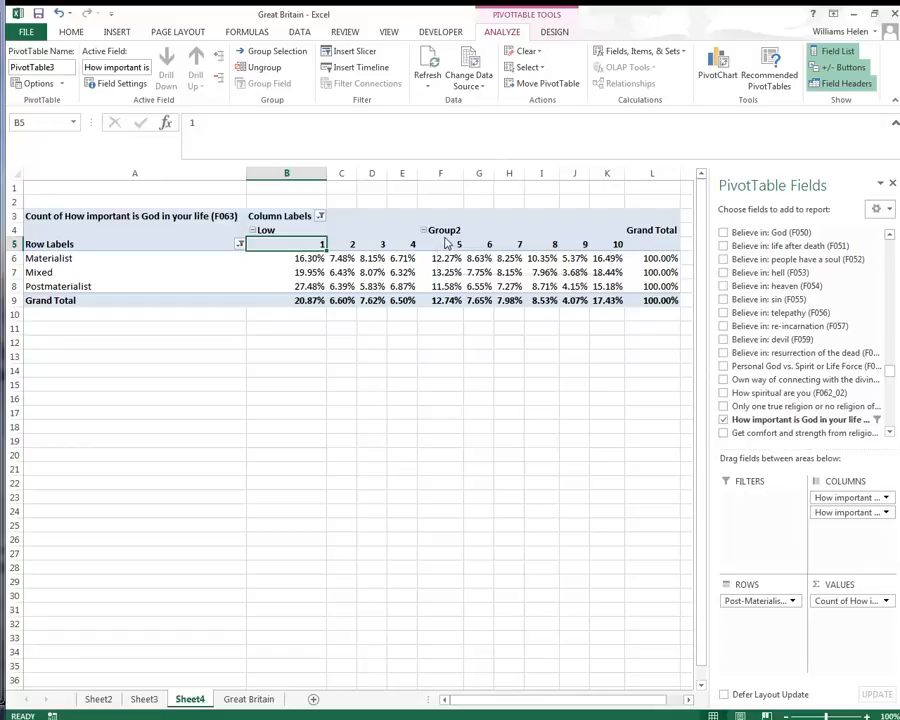
- Rename the group containing column labels 5 to 10 as Higher and collapse both column groups
drag(445, 244, 602, 245)
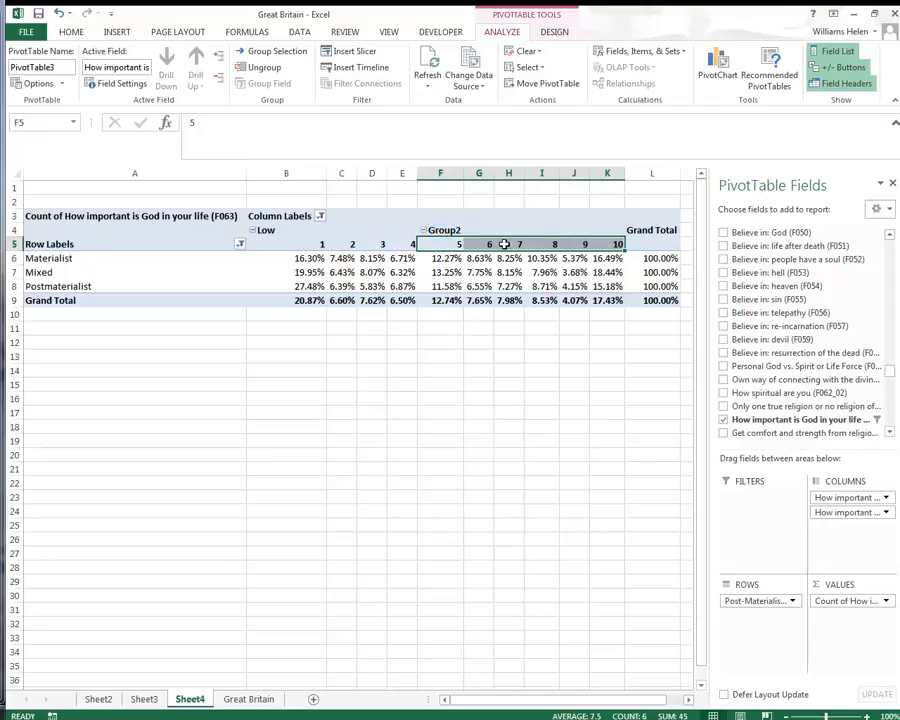
double_click(444, 231)
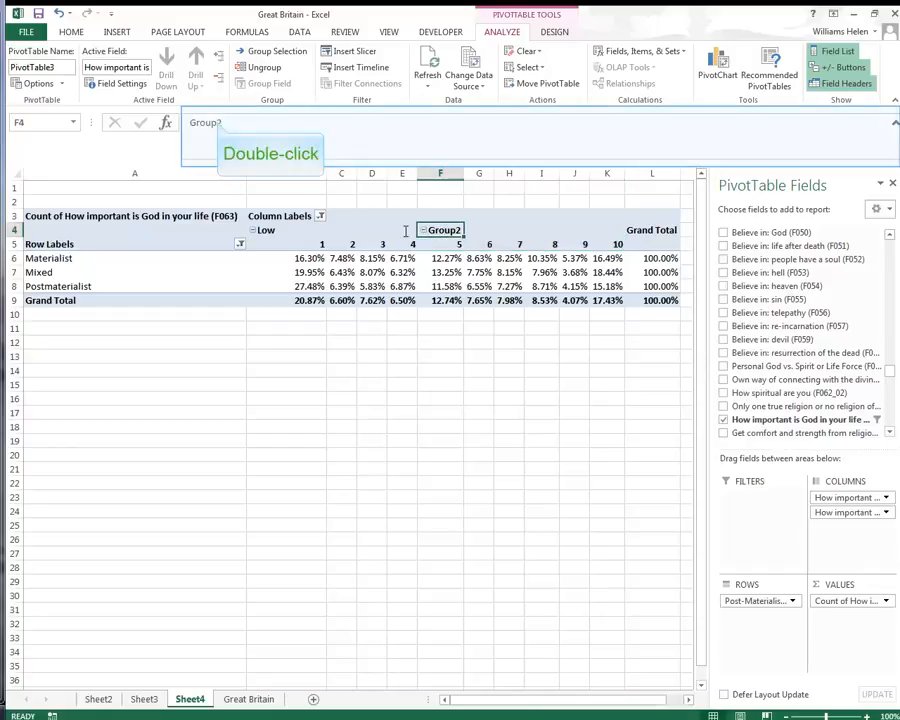
double_click(219, 122)
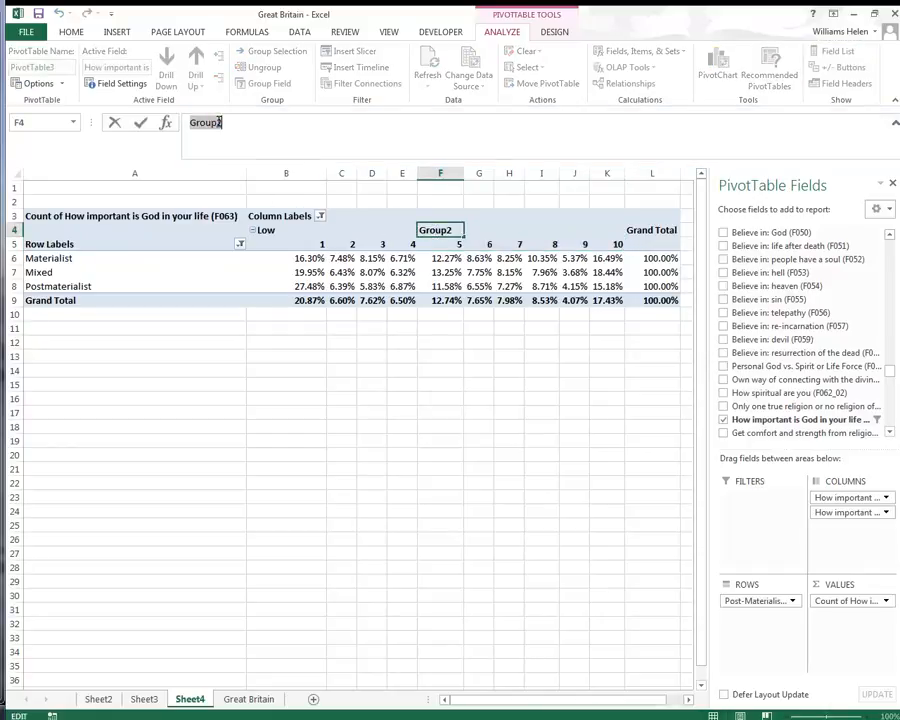
text(Higher)
key(Return)
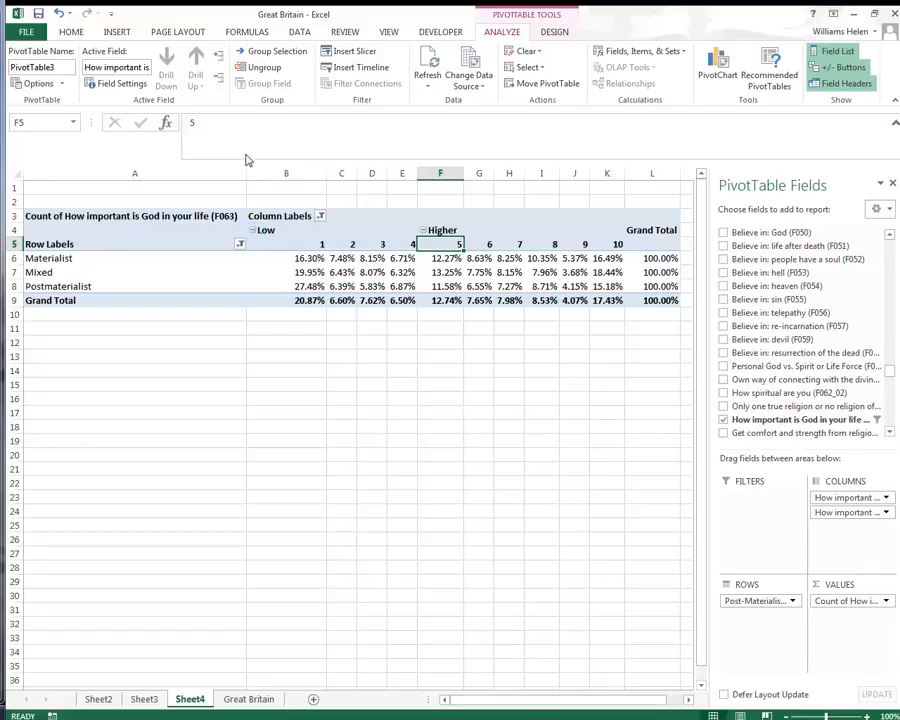
click(253, 231)
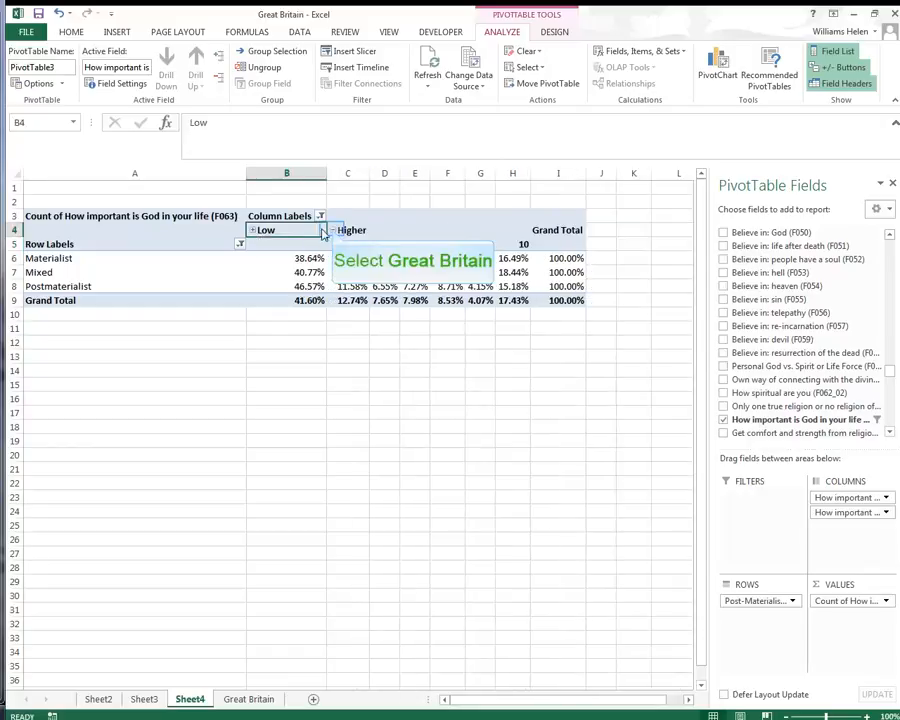
click(332, 231)
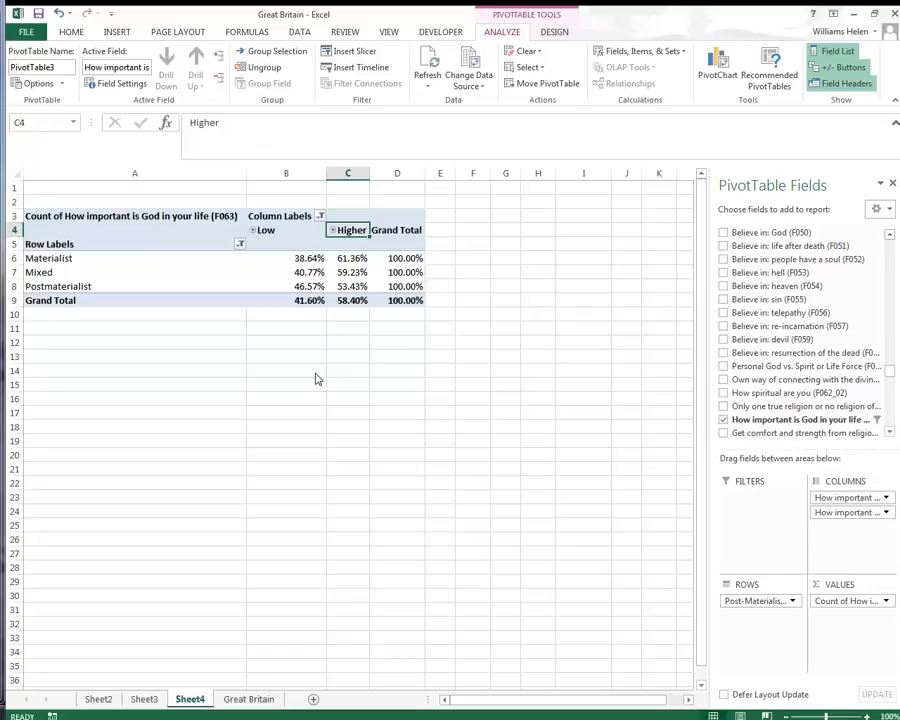
- Add Year survey (S020) as the PivotTable's report filter and choose 1981 in it
drag(890, 376, 887, 232)
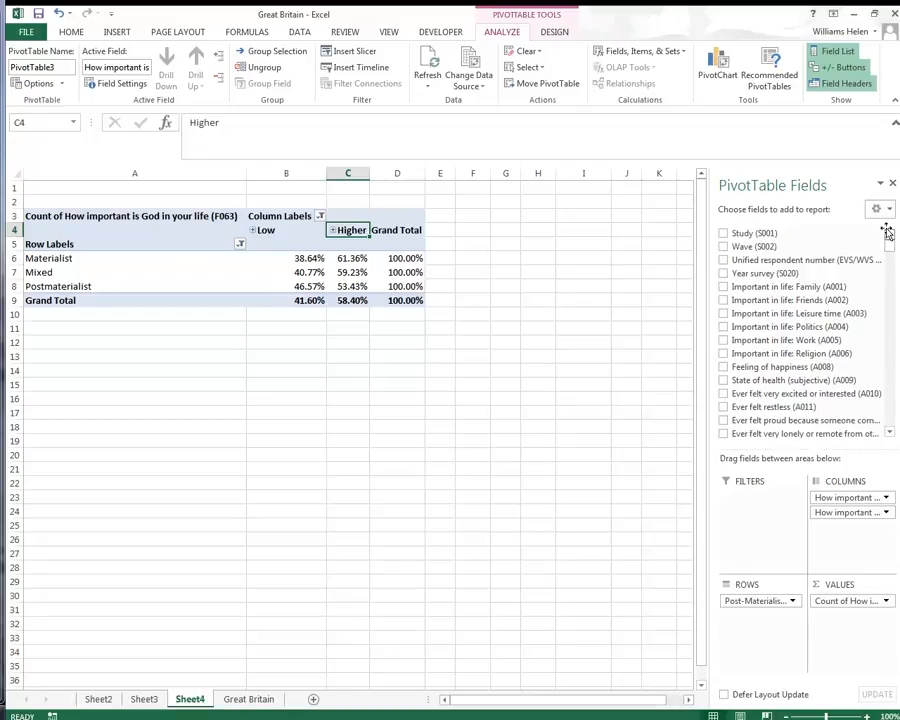
drag(780, 276, 760, 500)
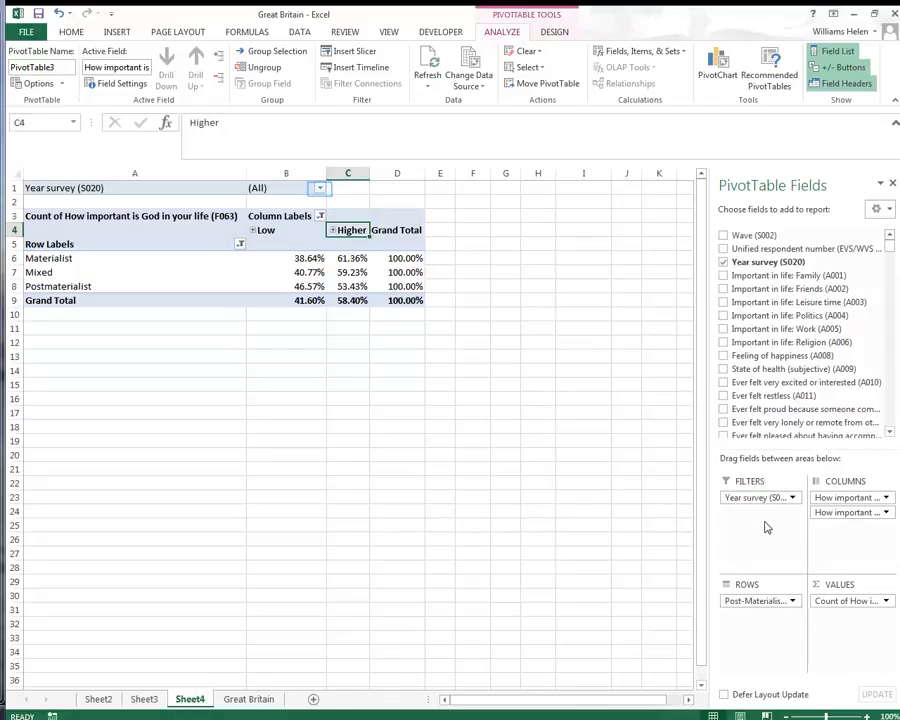
click(319, 189)
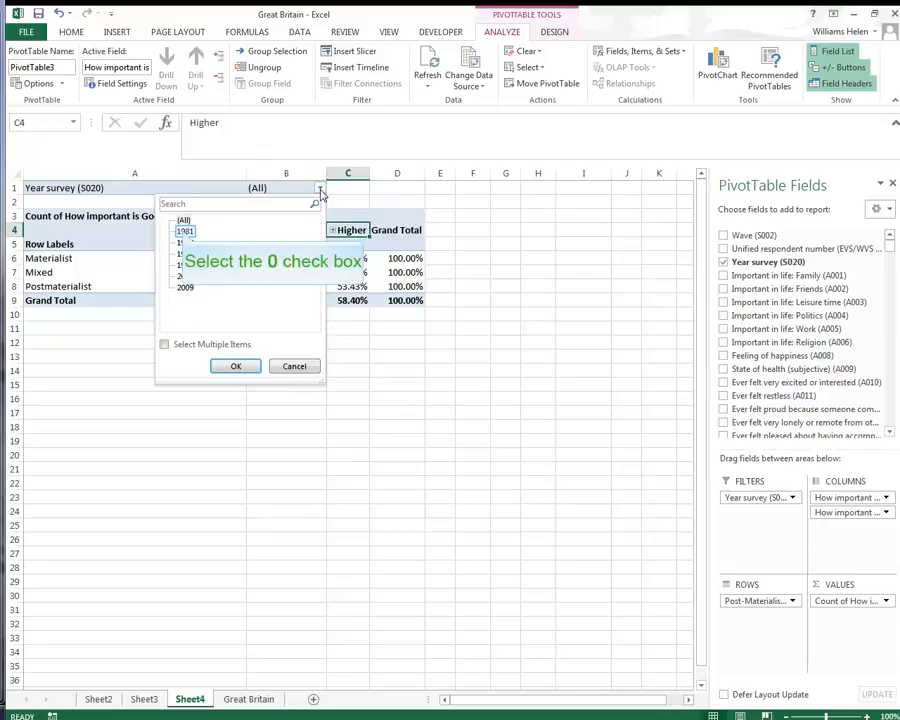
click(185, 233)
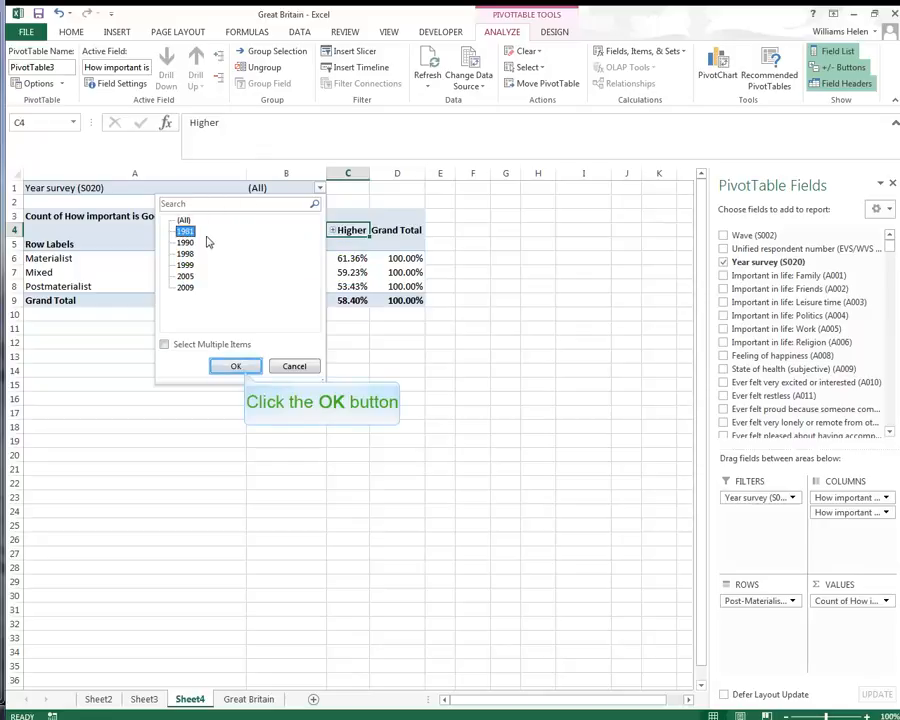
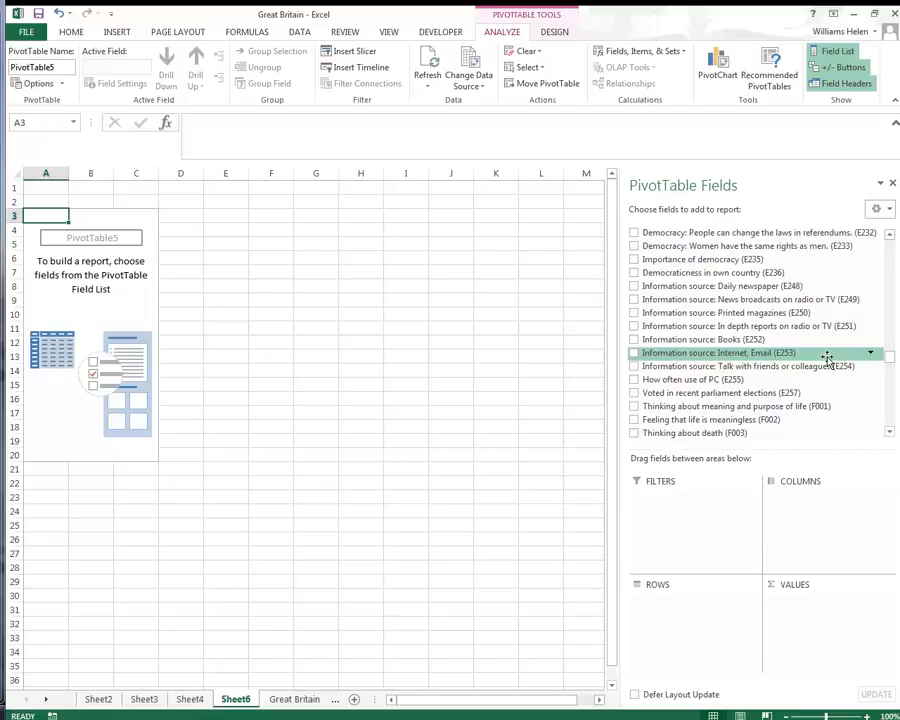
- Add How important is God in your life (F063) to the empty PivotTable on Sheet6 as both the columns and the counted values
scroll(817, 357, down, 1)
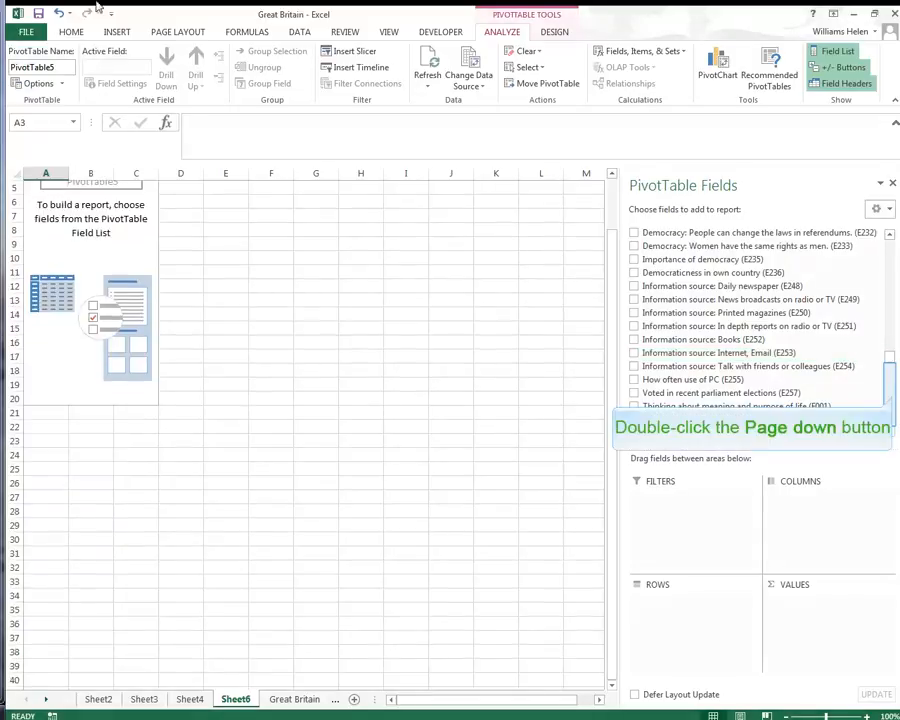
double_click(894, 400)
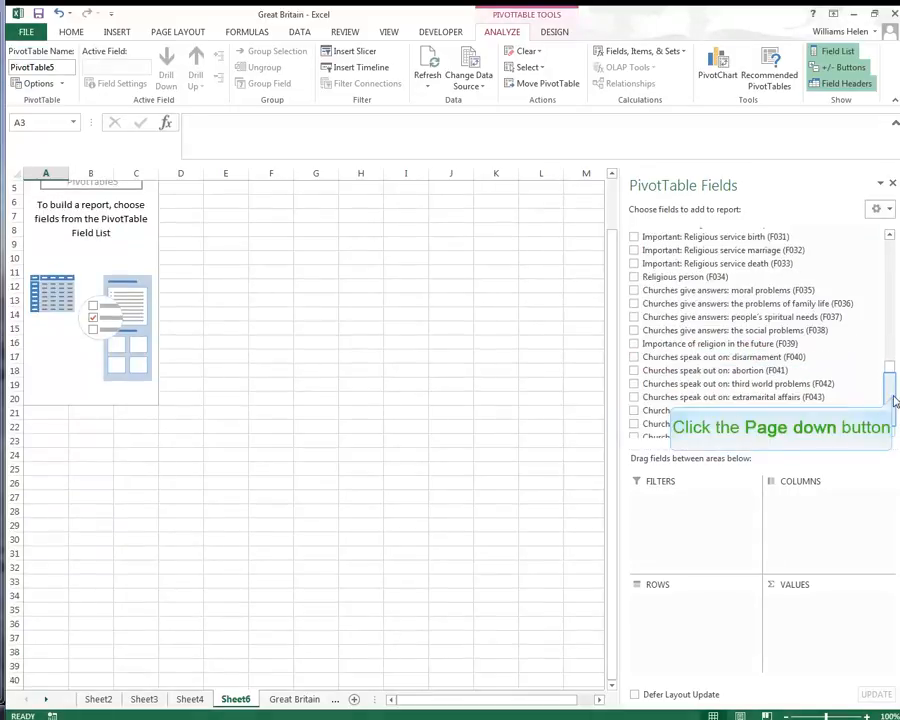
click(894, 400)
click(894, 400)
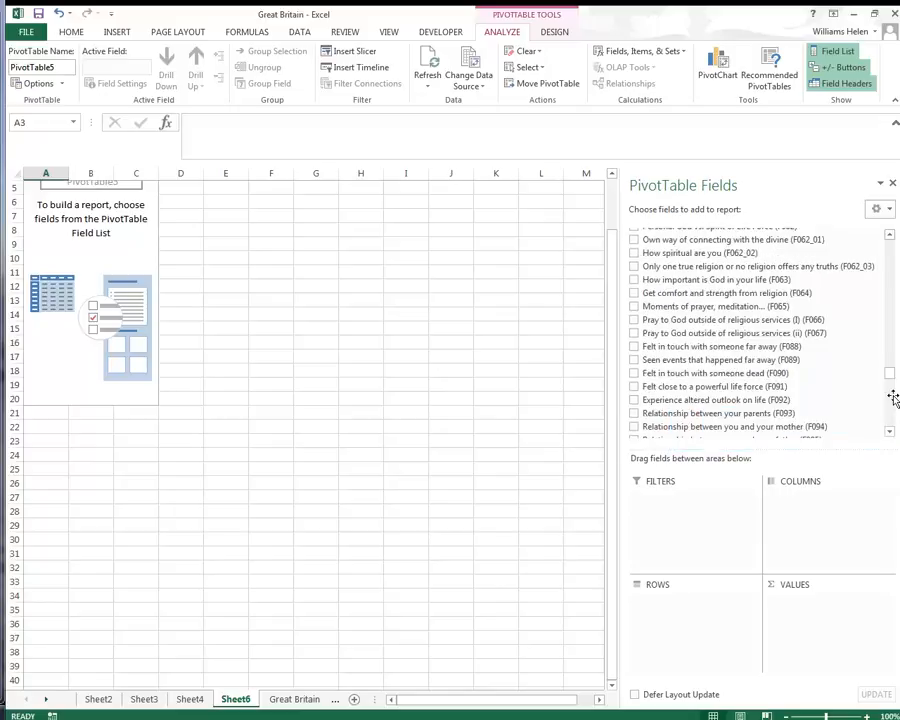
drag(770, 286, 772, 488)
drag(727, 285, 800, 612)
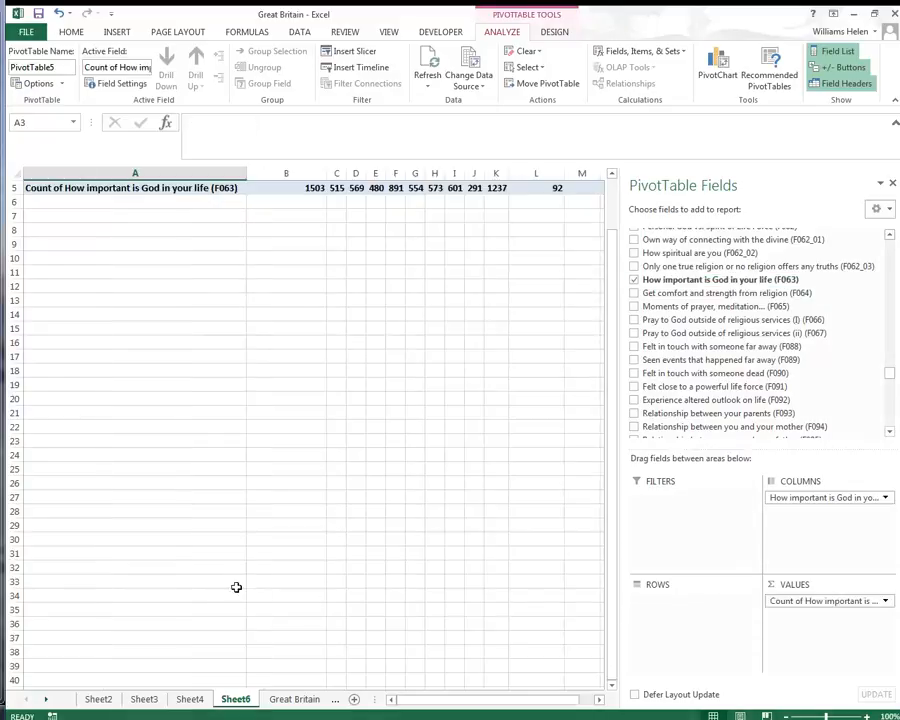
scroll(221, 576, up, 2)
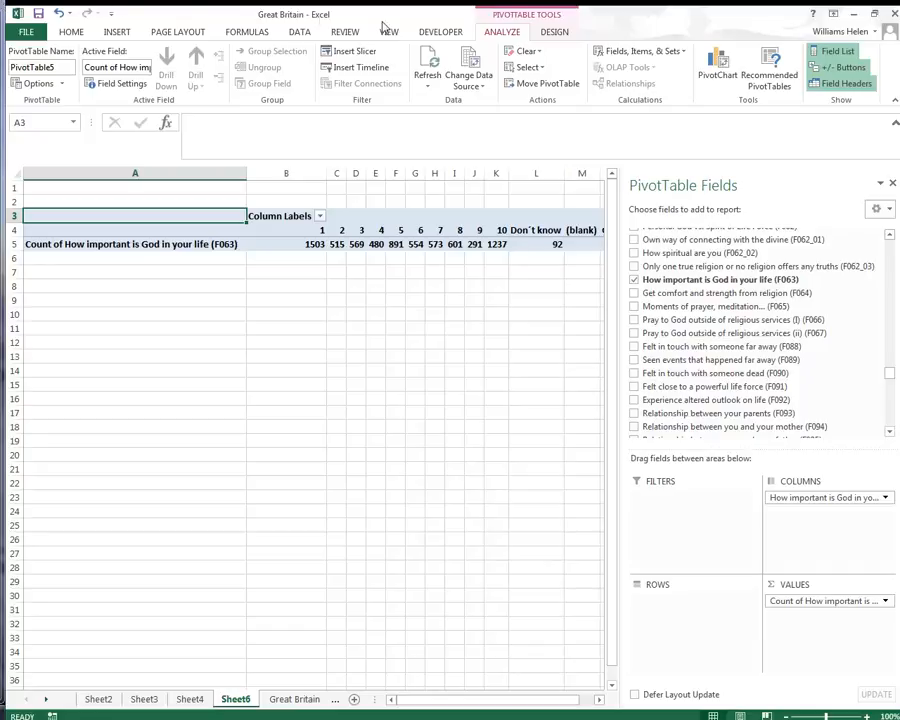
- Add Age (X003) as the rows of the Sheet6 PivotTable and select its first age label
drag(893, 381, 892, 413)
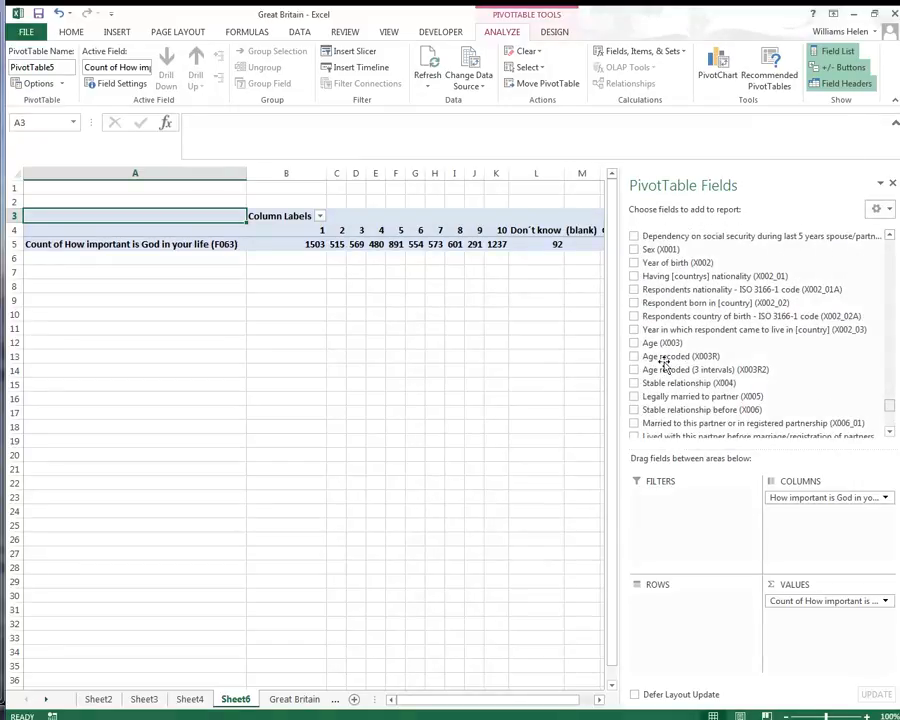
drag(660, 346, 653, 600)
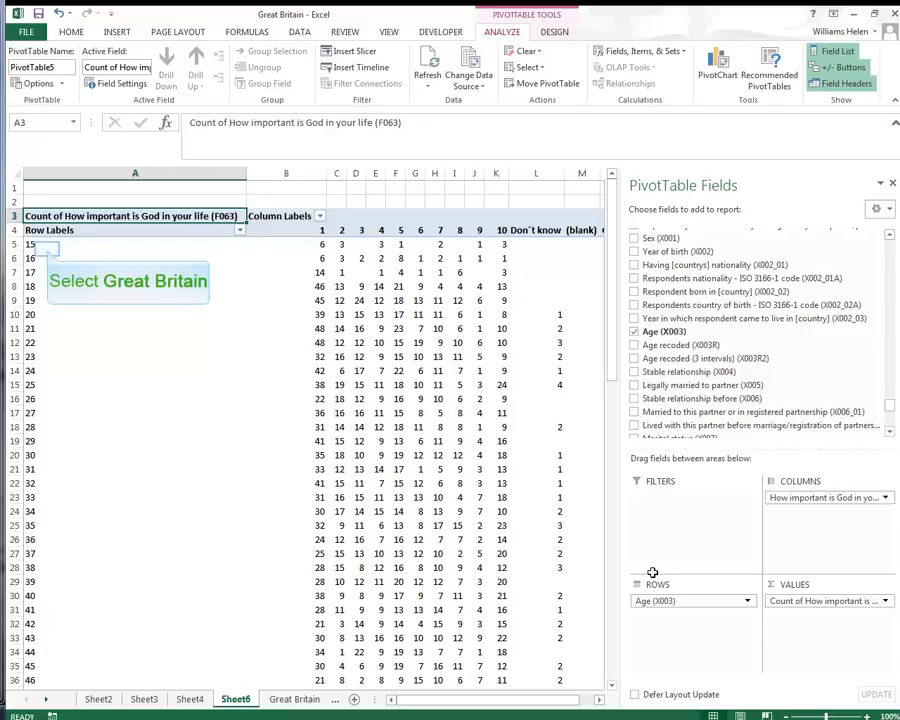
click(47, 249)
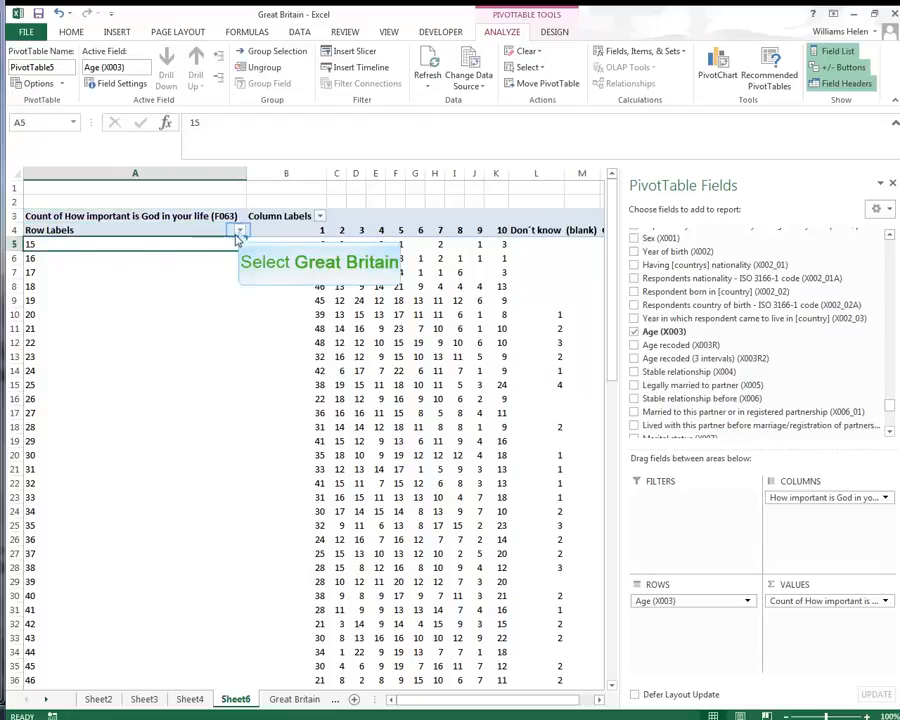
- Filter the PivotTable's age rows to exclude 15, 16, 17 and (blank)
click(240, 231)
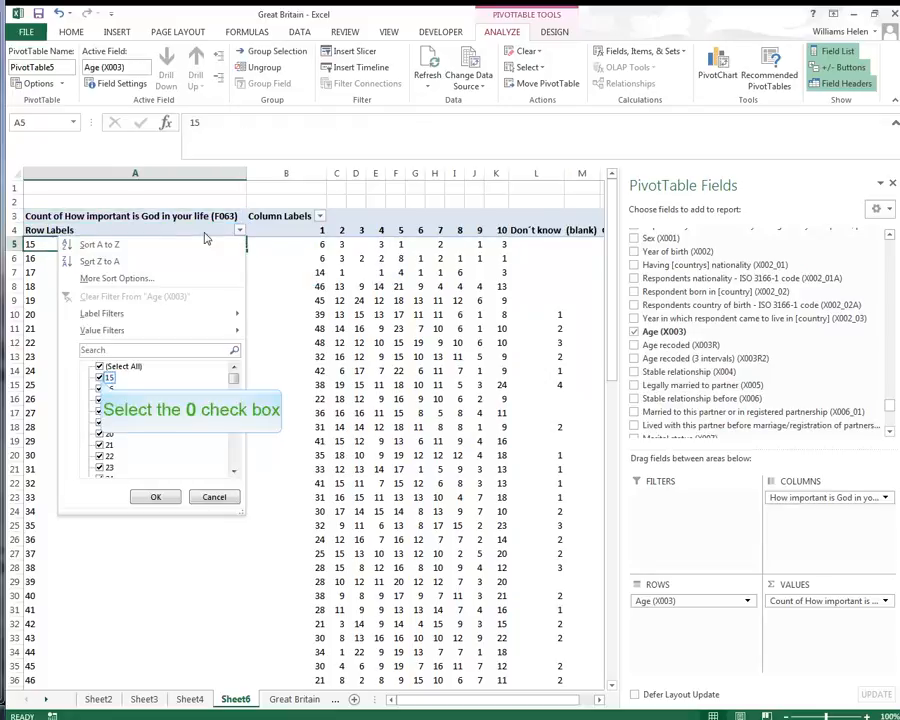
click(100, 379)
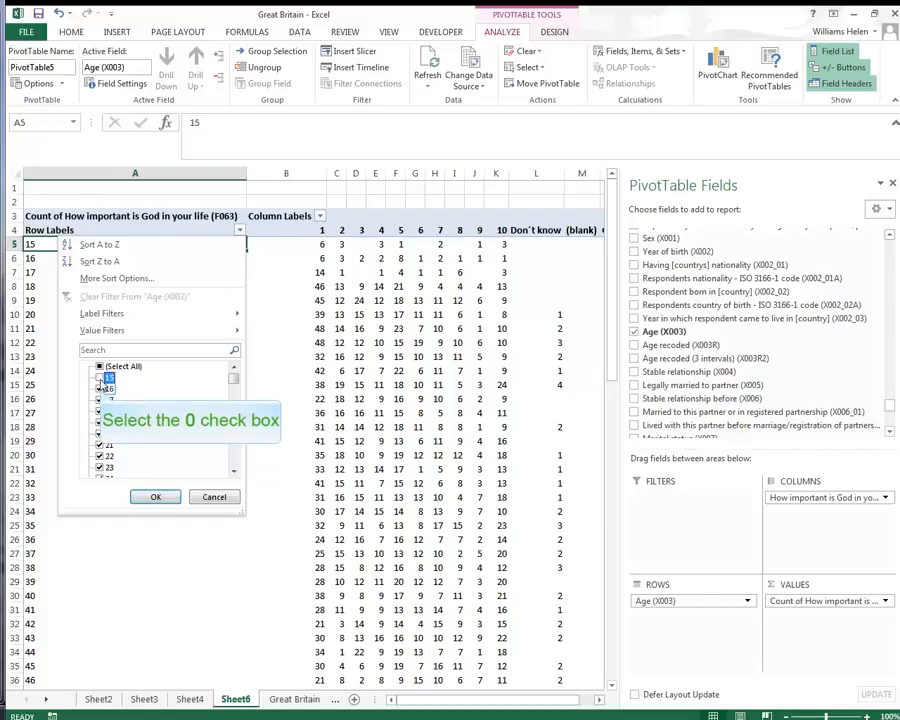
click(100, 389)
click(100, 400)
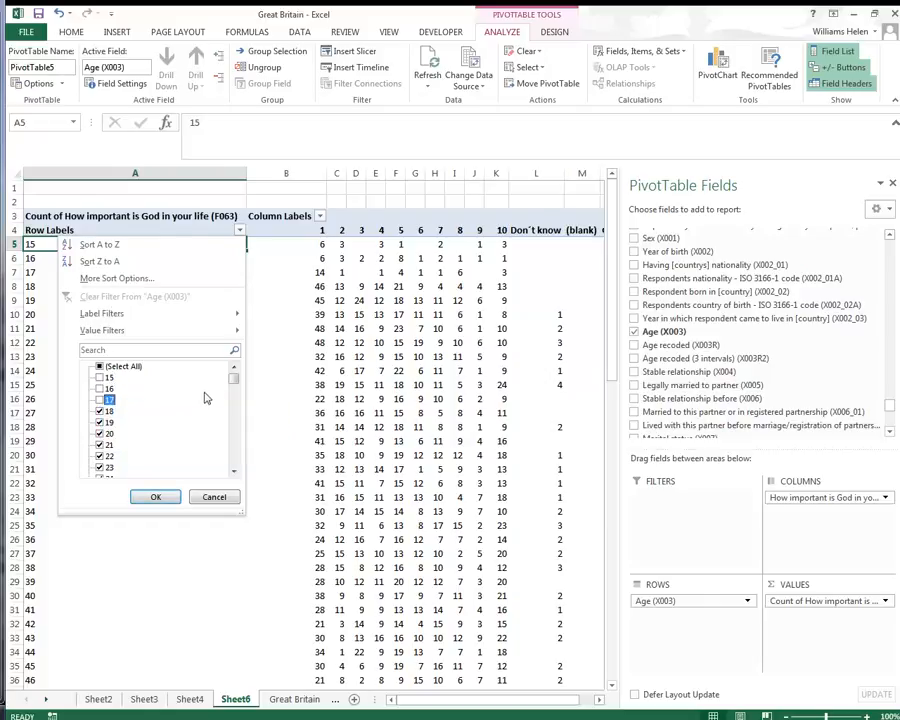
drag(234, 377, 234, 460)
click(100, 467)
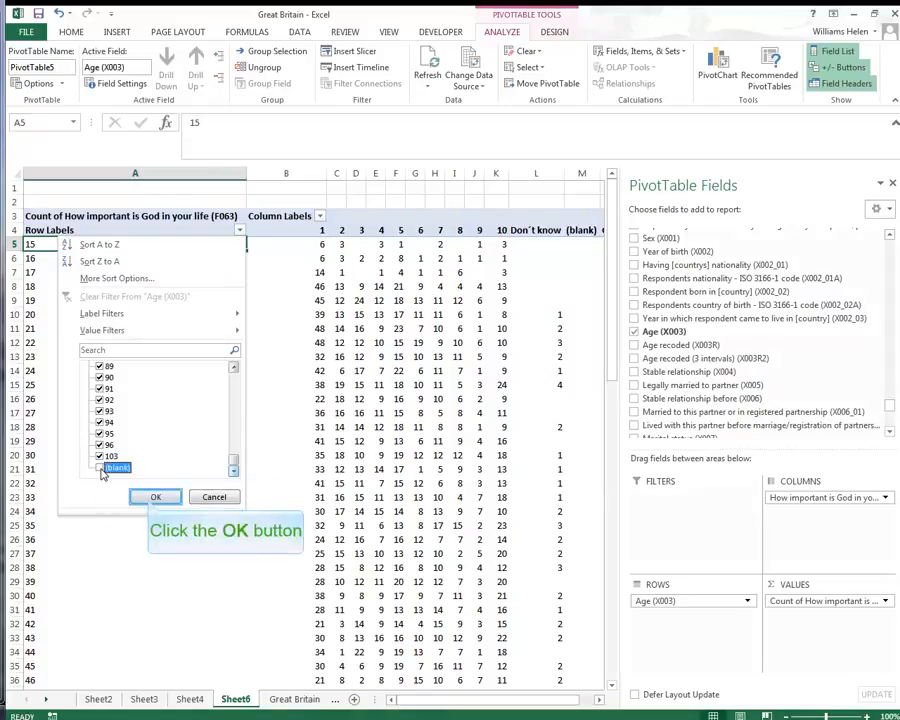
click(150, 502)
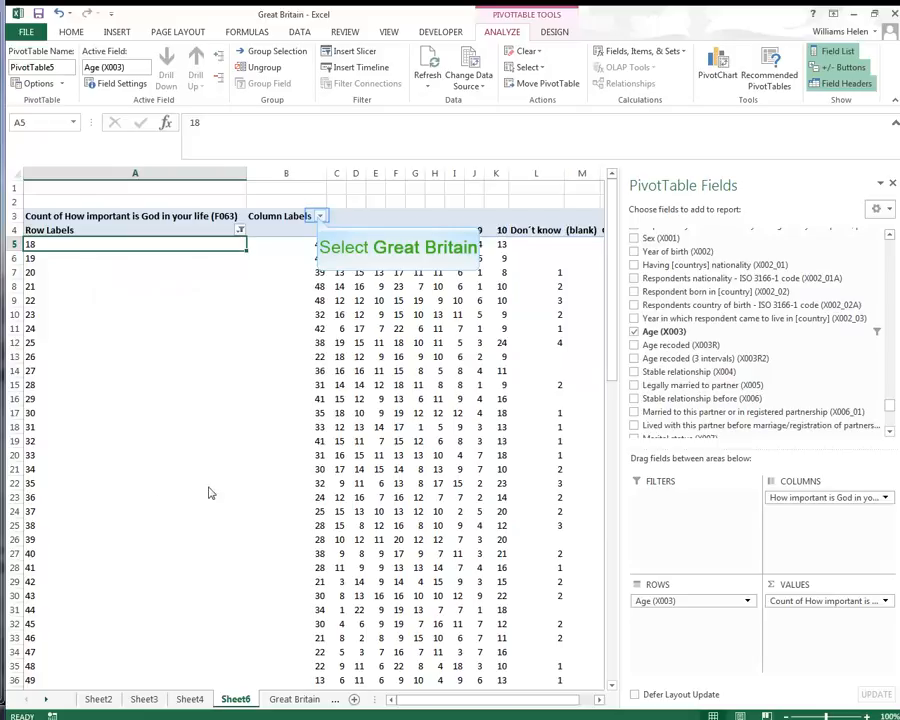
- Filter the PivotTable's column labels to exclude Don't know and (blank)
click(320, 216)
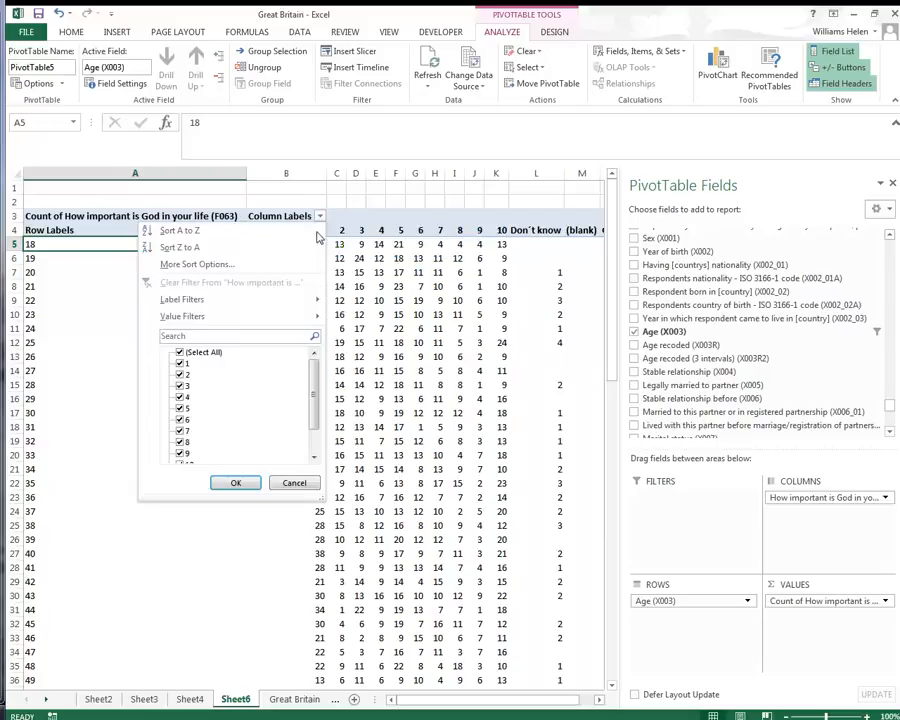
drag(318, 396, 313, 418)
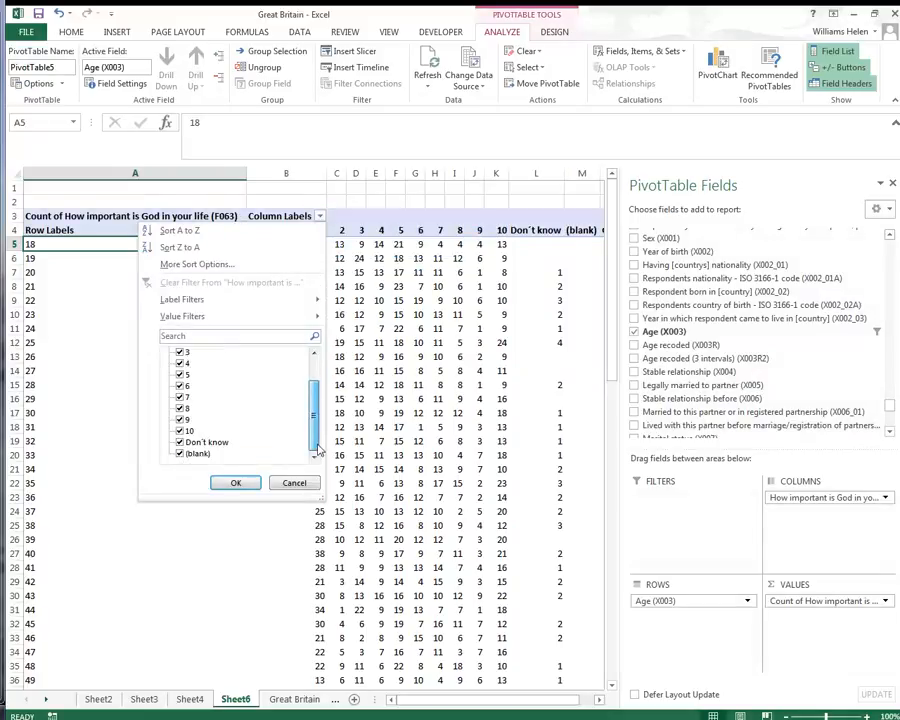
click(179, 442)
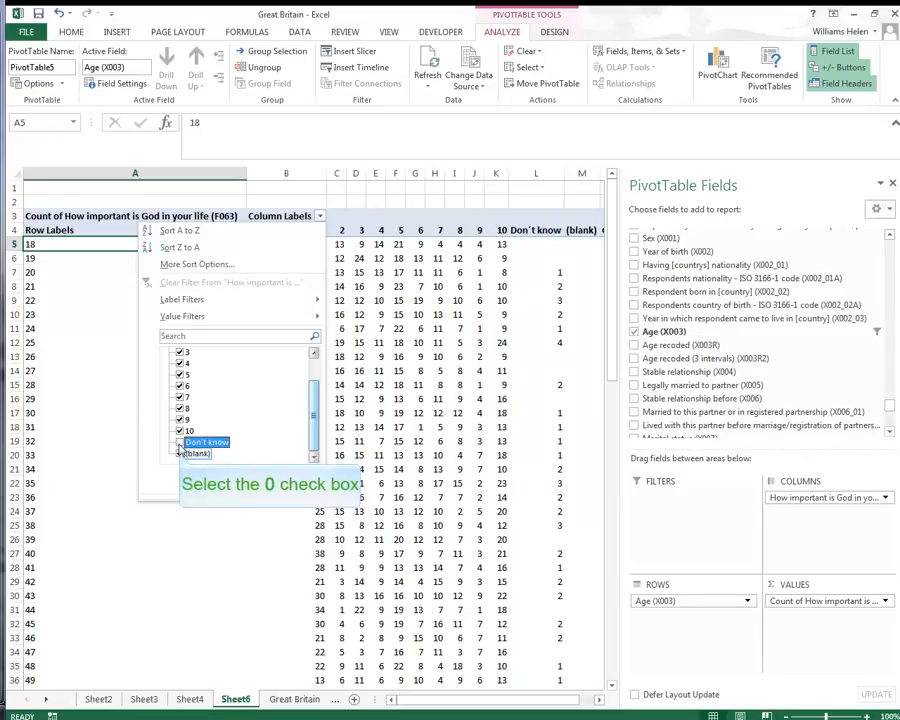
click(180, 455)
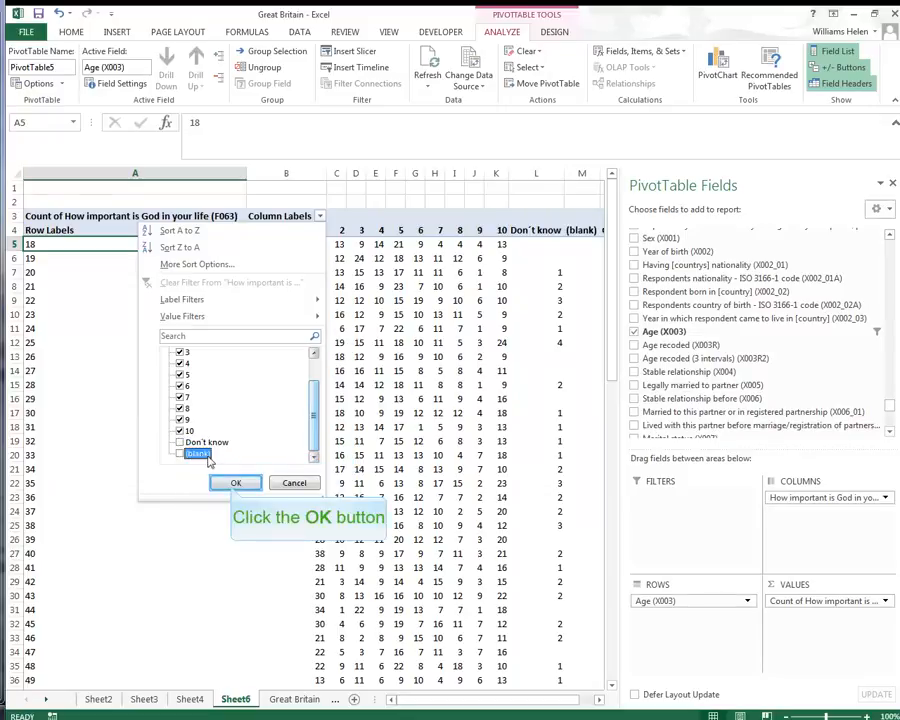
click(233, 484)
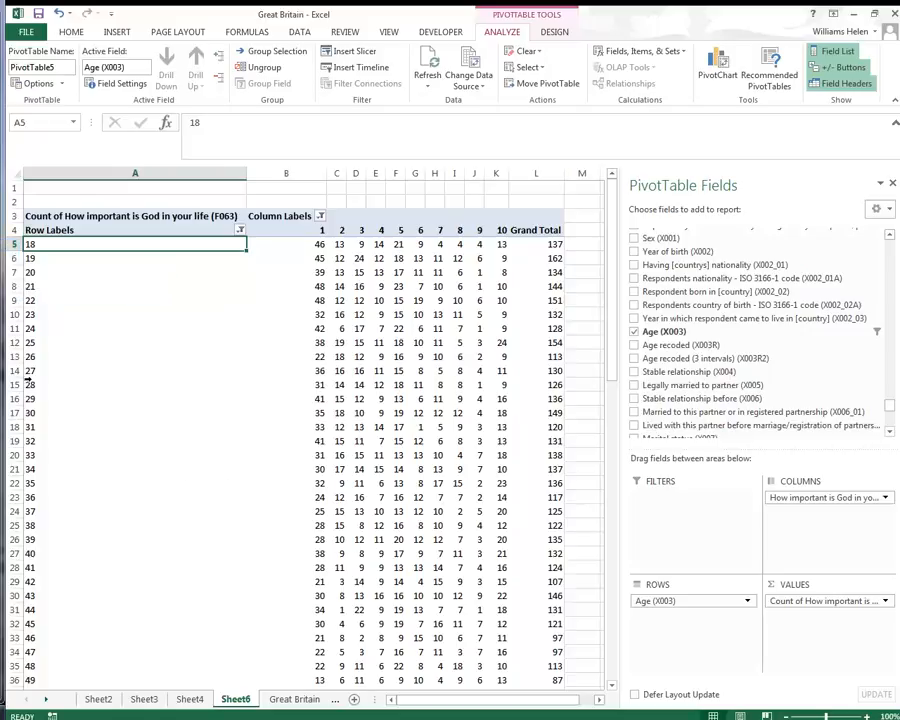
- Add the grouped field How important is God in your life (F063)2 to the columns, above the ungrouped F063 field
click(8, 245)
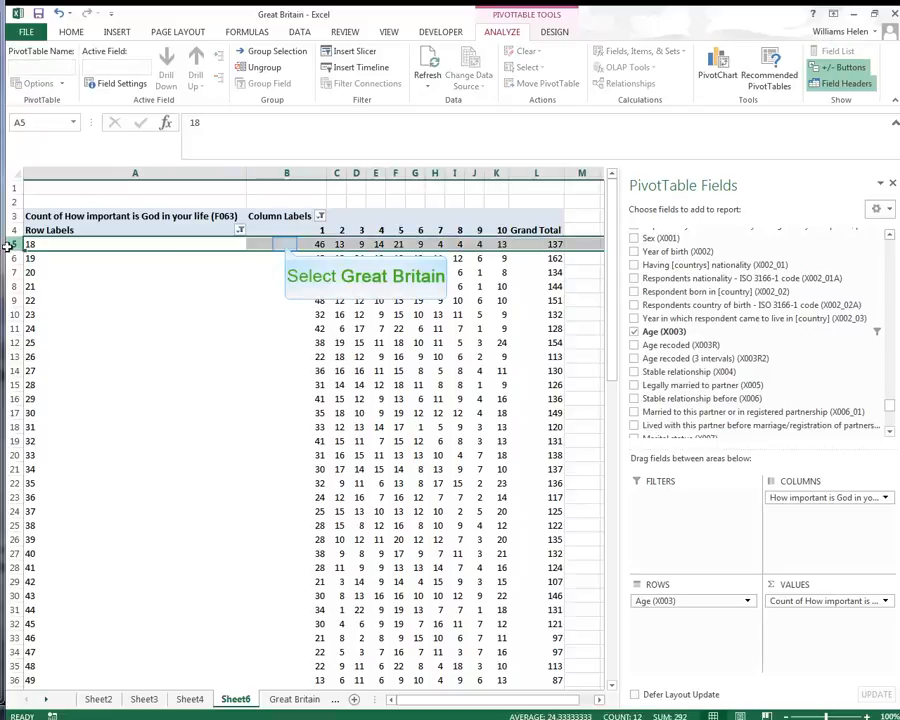
click(285, 244)
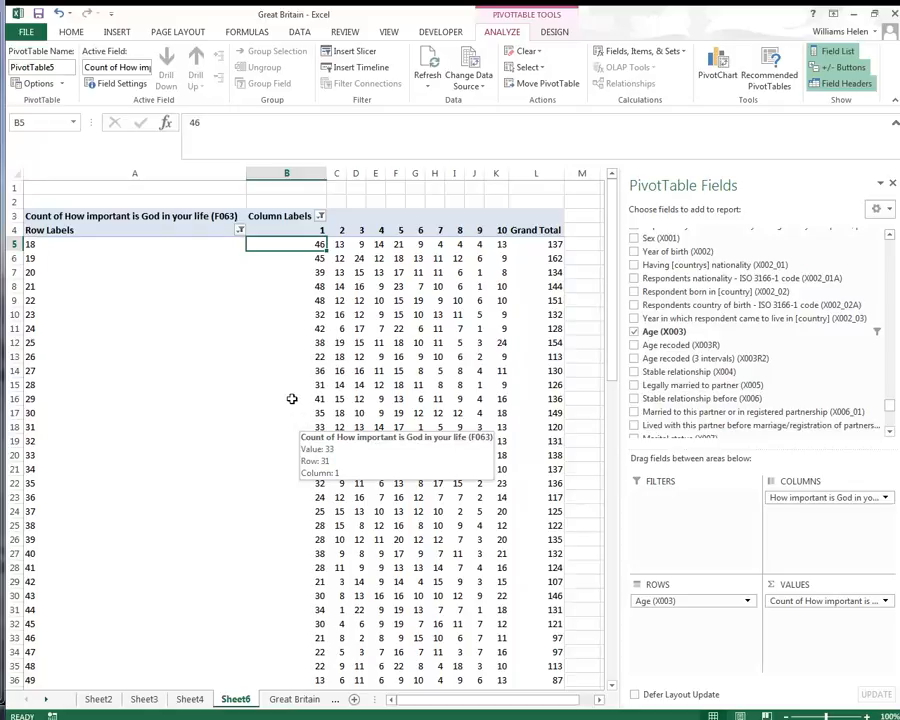
drag(318, 230, 374, 229)
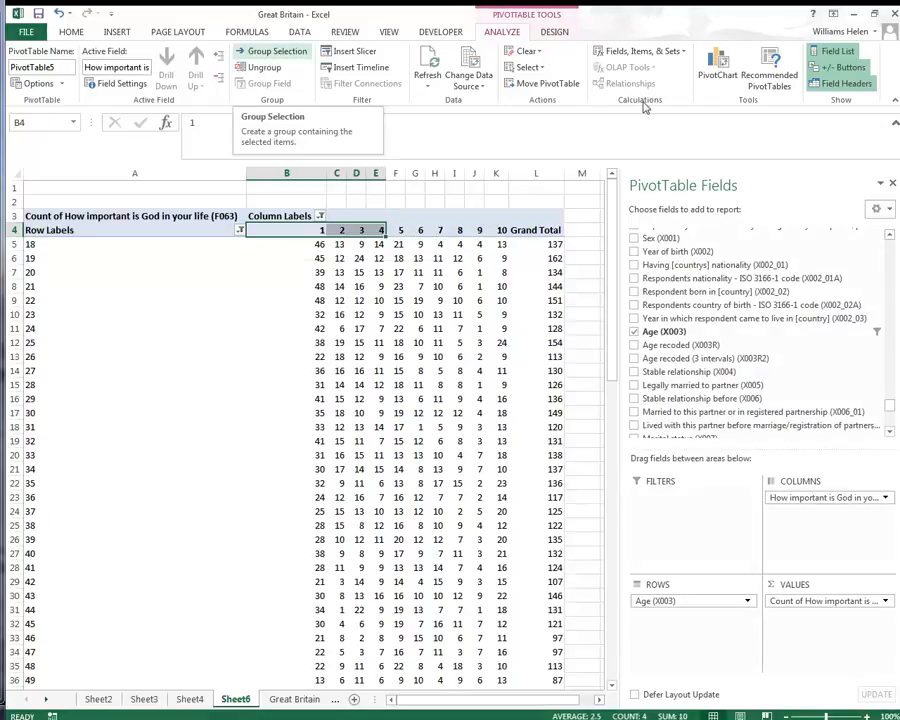
drag(893, 407, 893, 424)
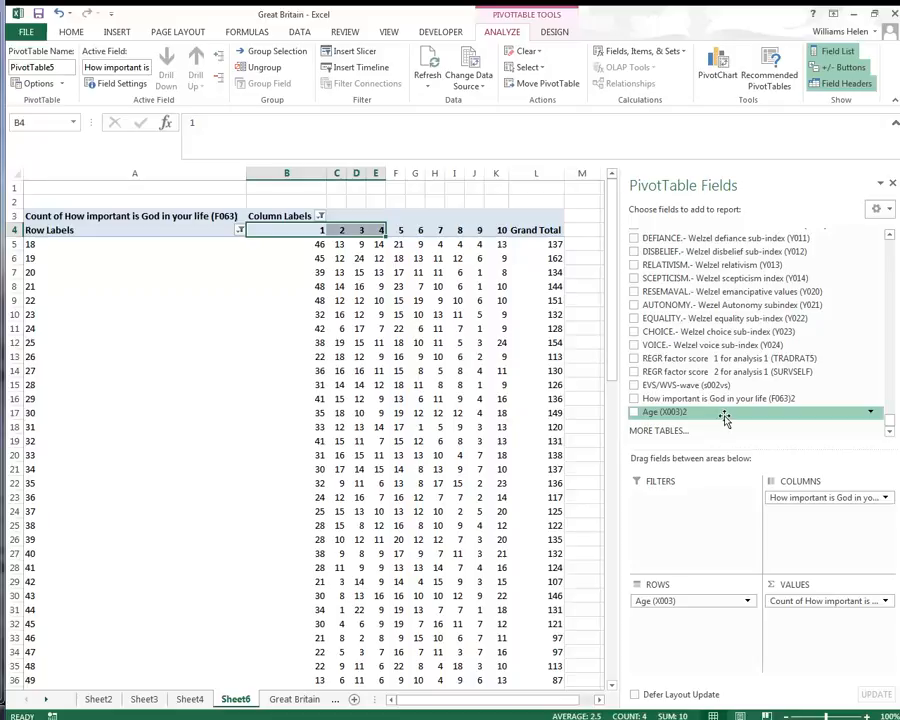
drag(727, 402, 785, 541)
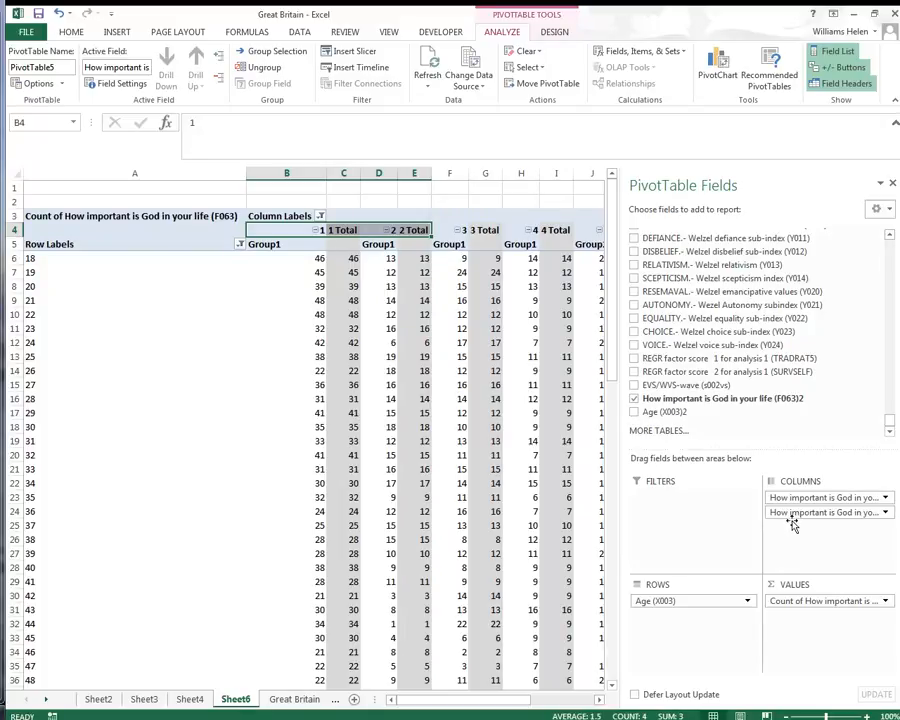
drag(737, 514, 795, 494)
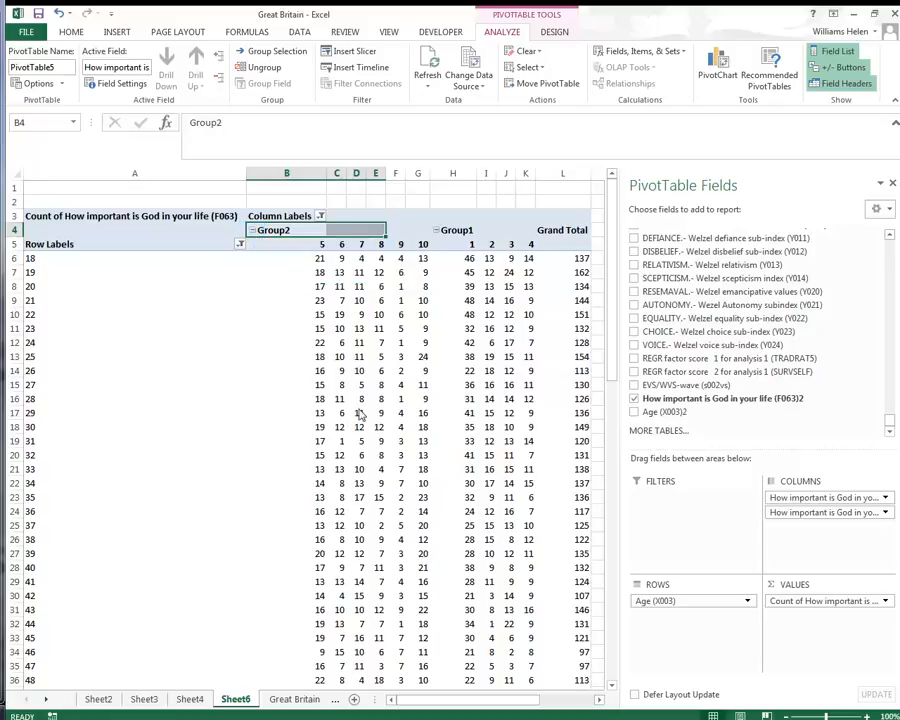
- Collapse both column groups and expand them again
click(252, 231)
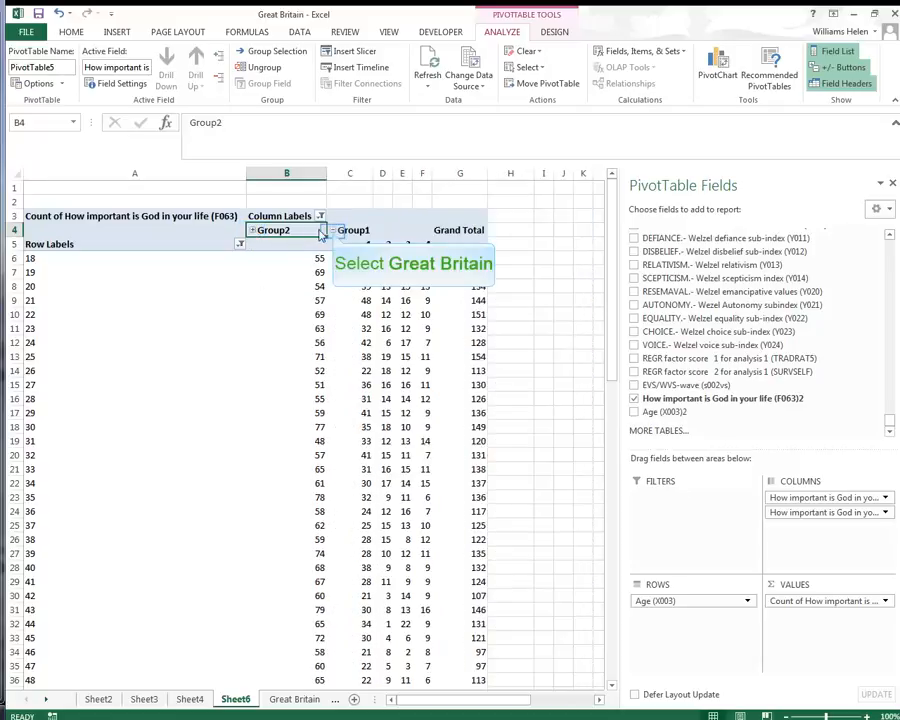
click(333, 231)
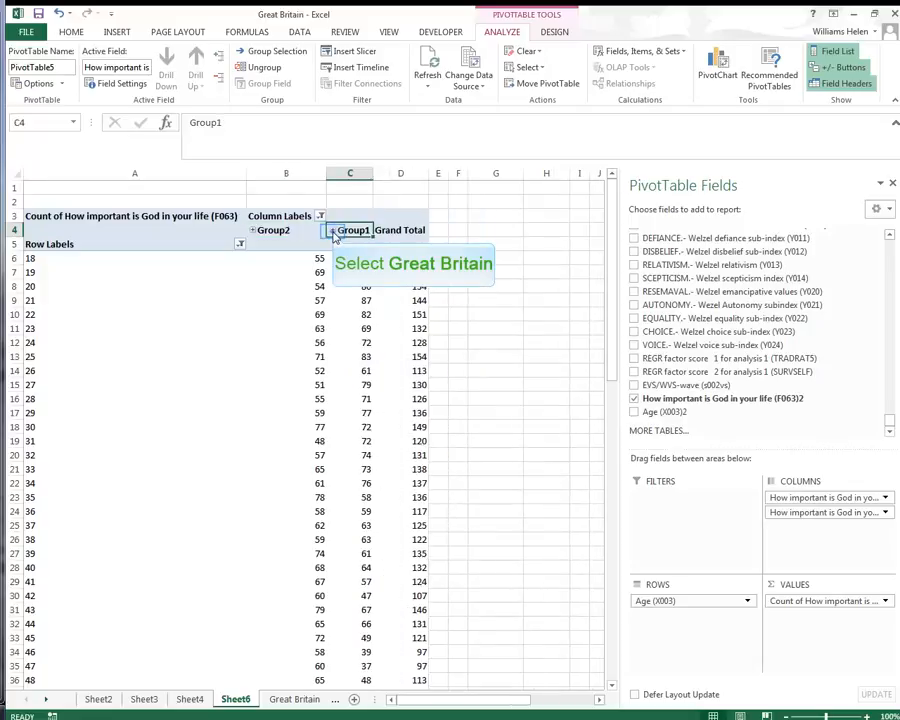
click(333, 231)
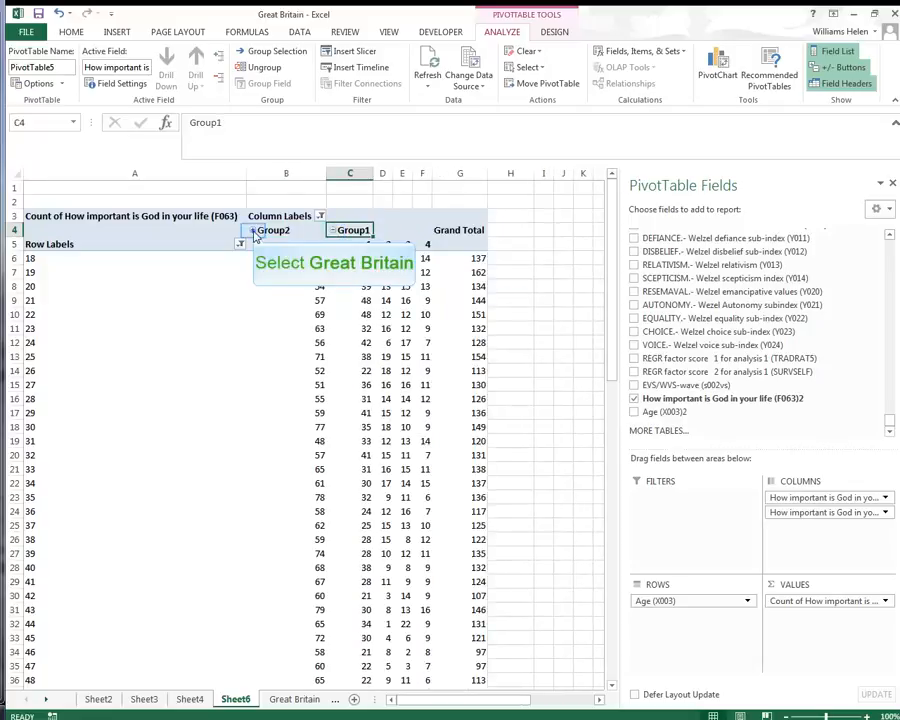
click(253, 231)
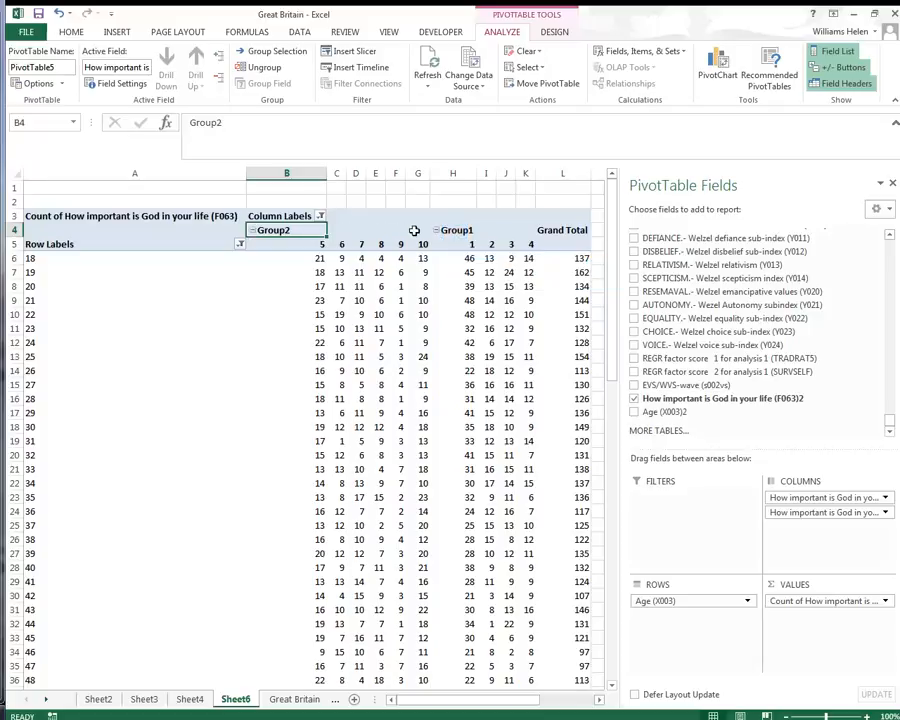
- Rename the group containing column labels 1 to 4 as Low
click(454, 231)
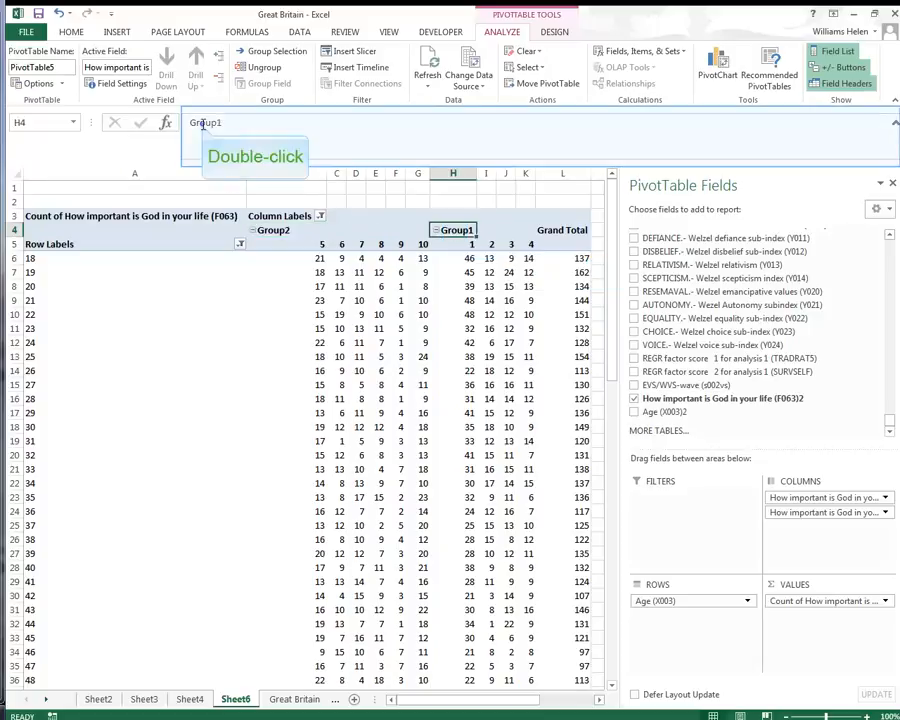
double_click(203, 123)
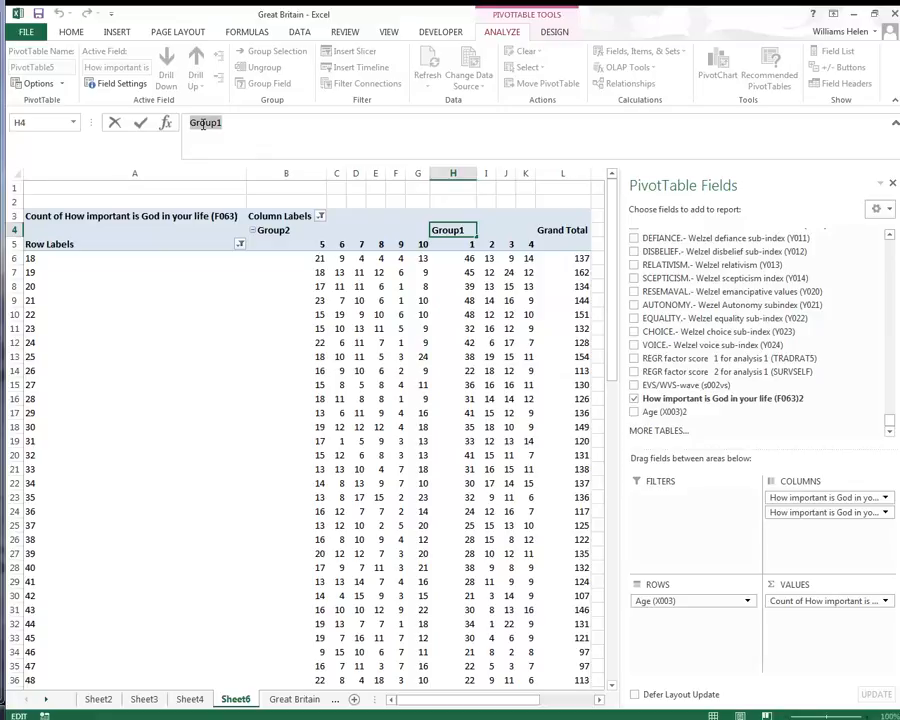
text(Low)
key(Return)
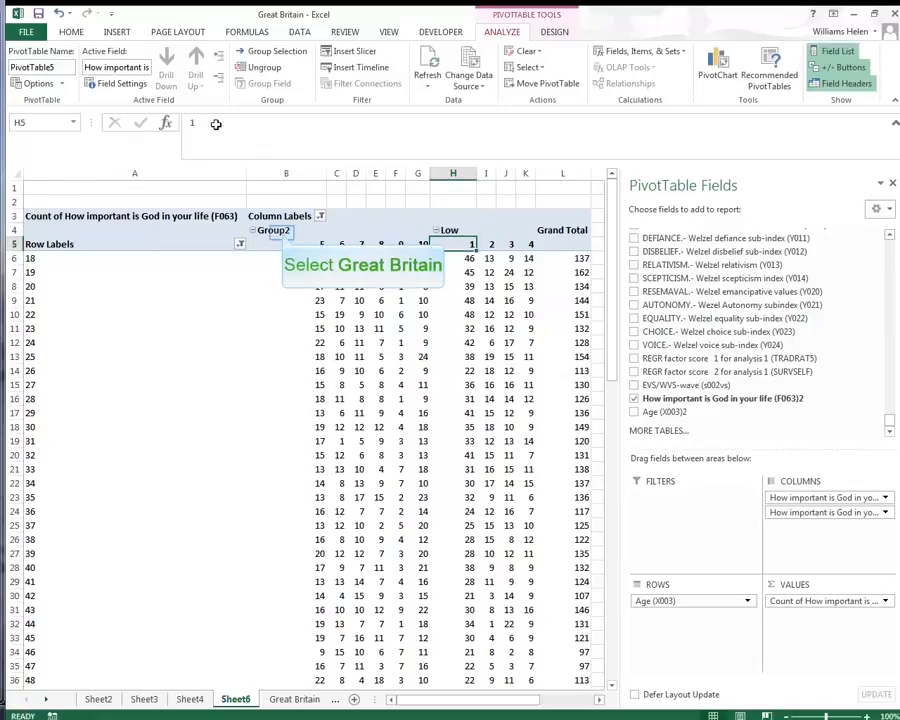
- Rename the group containing column labels 5 to 10 as Higher and collapse both column groups
click(272, 230)
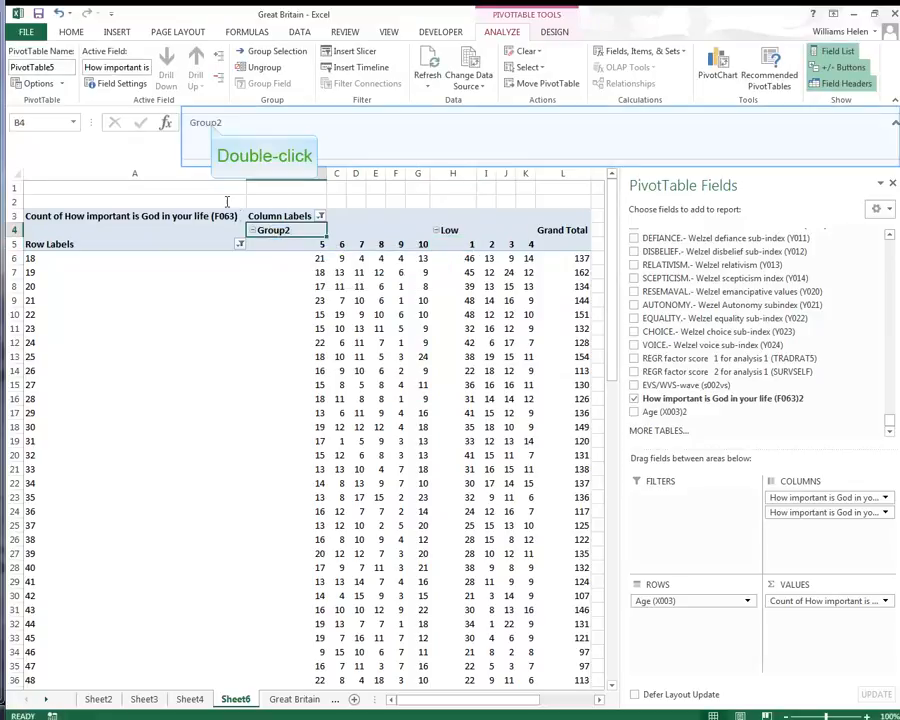
double_click(212, 122)
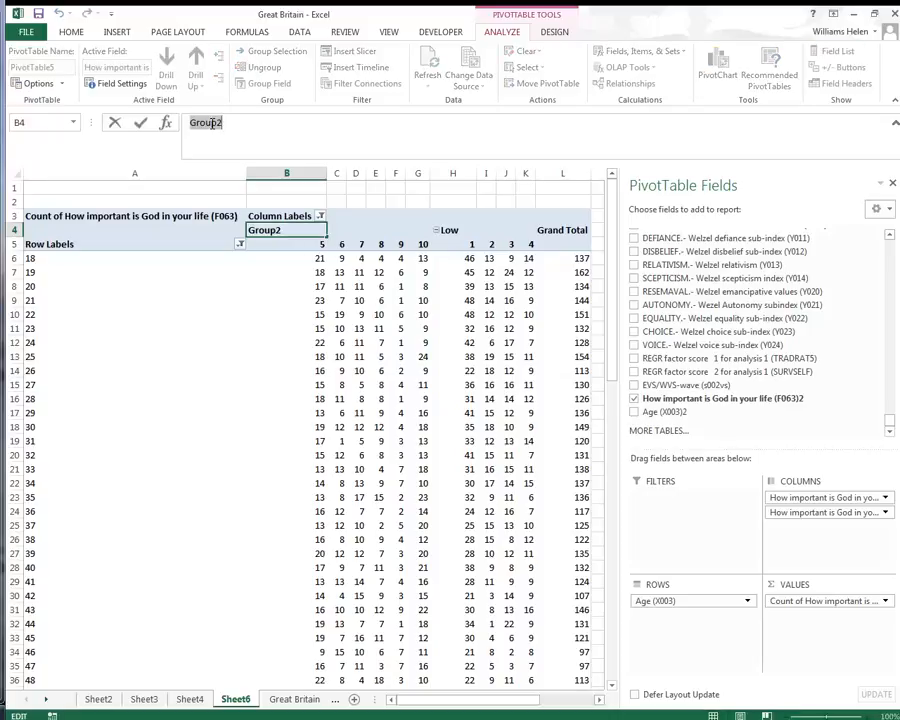
key(BackSpace)
text(Higher)
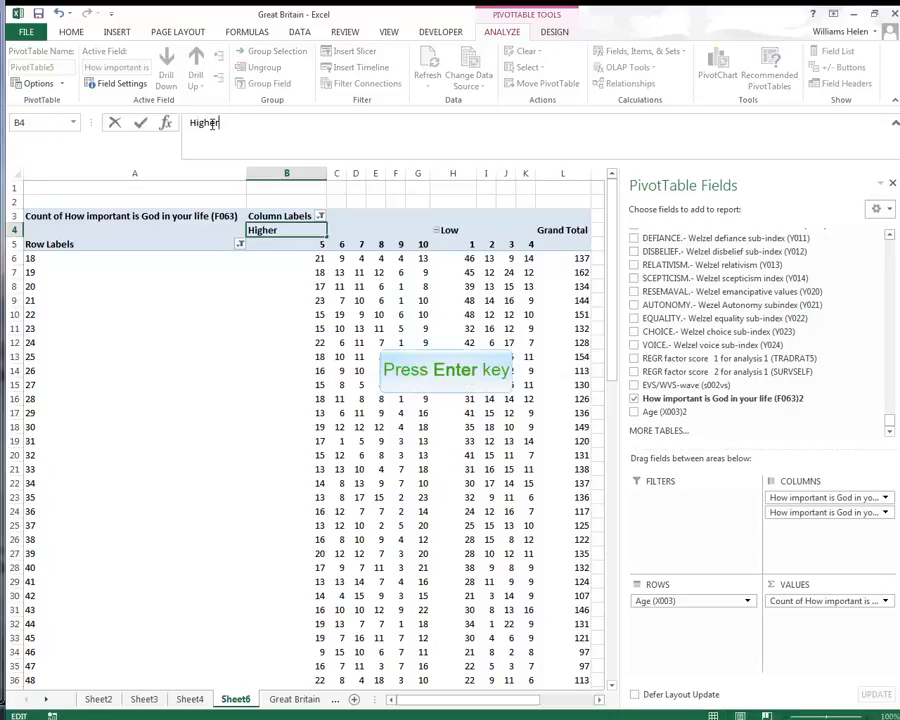
key(Return)
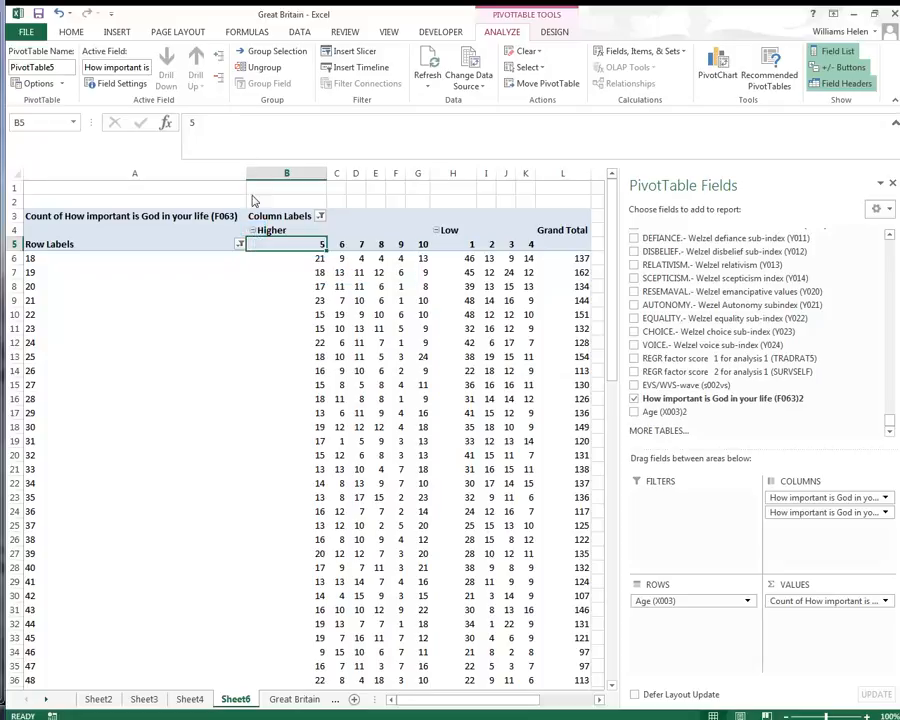
click(253, 231)
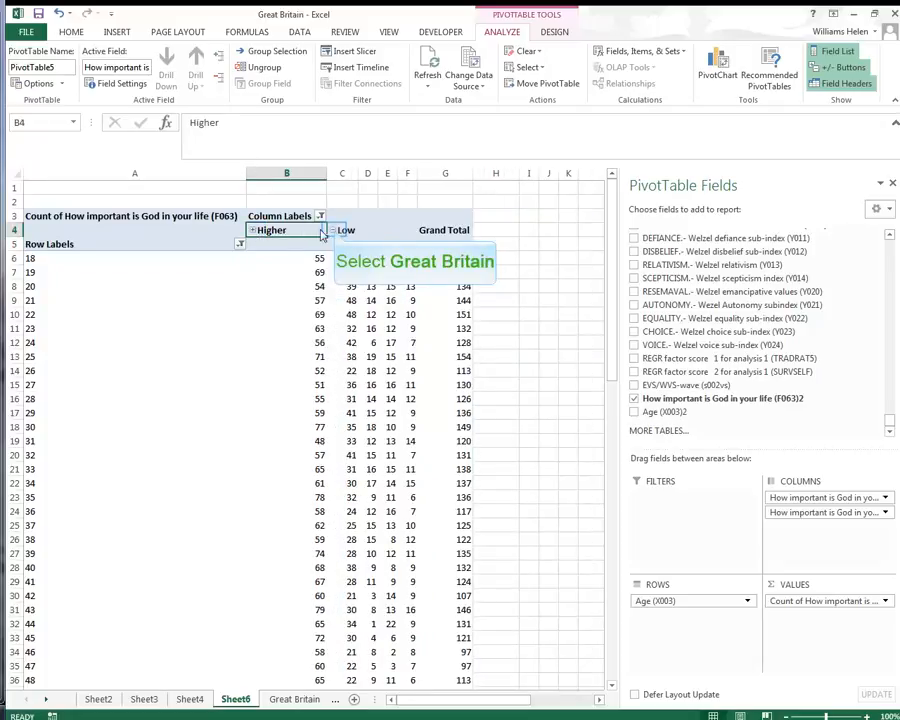
click(334, 230)
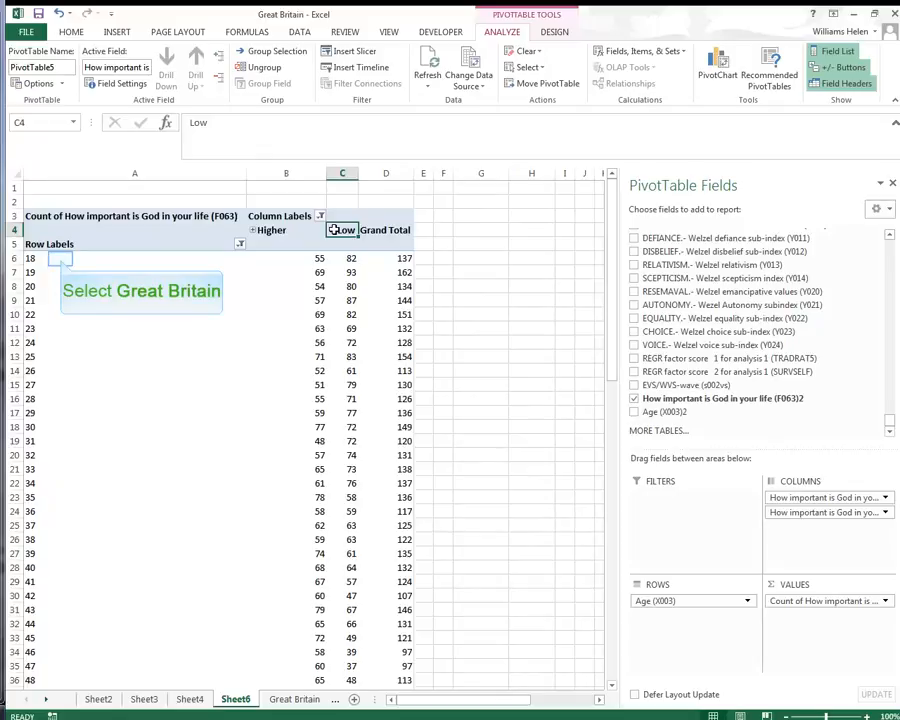
- Group the row labels for ages 18 to 24
click(60, 259)
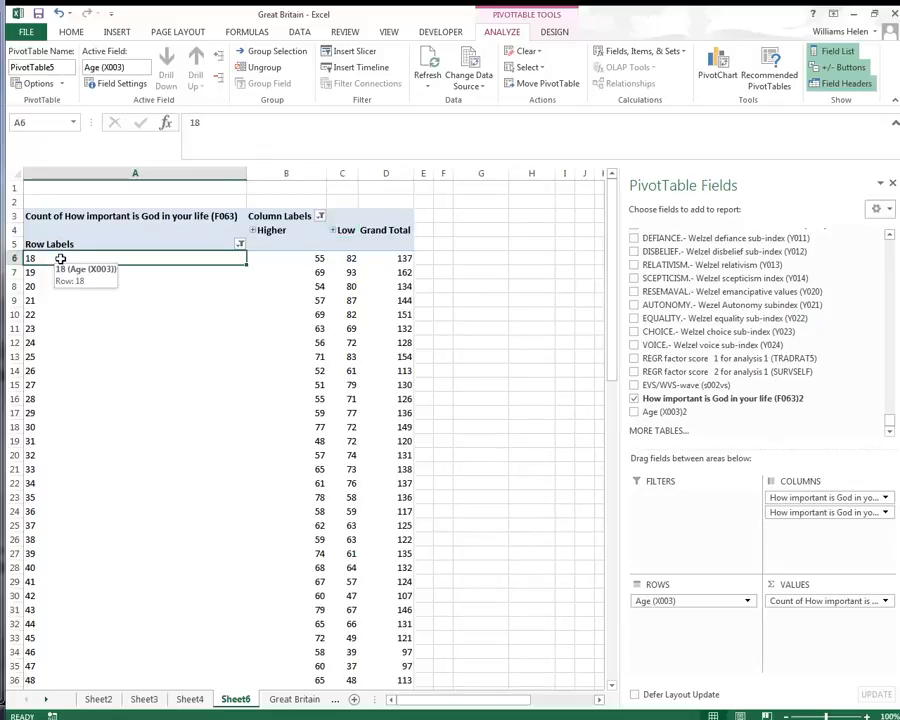
drag(60, 259, 62, 343)
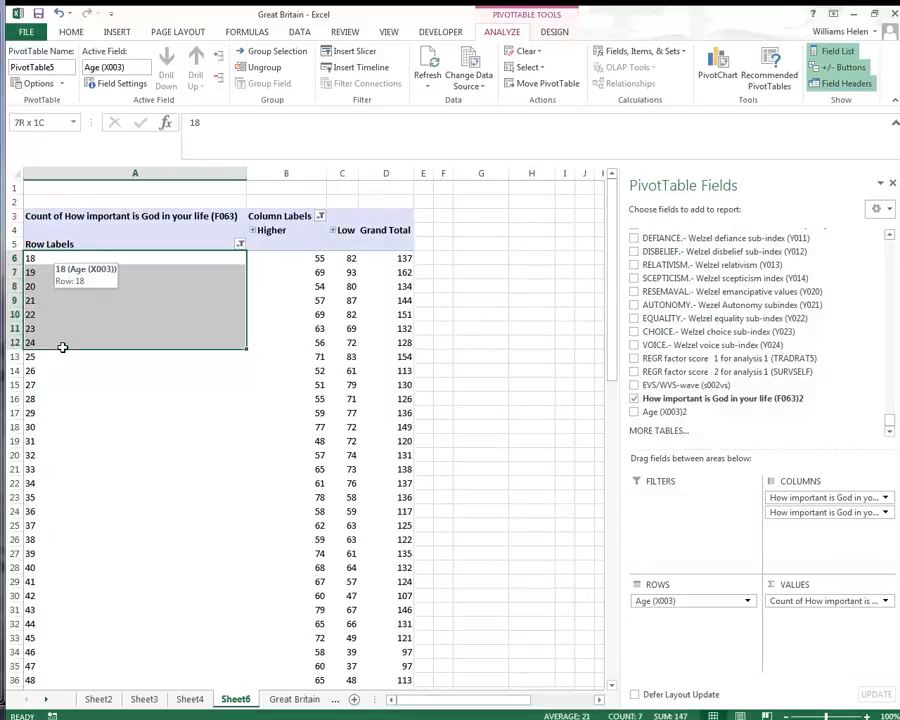
click(274, 50)
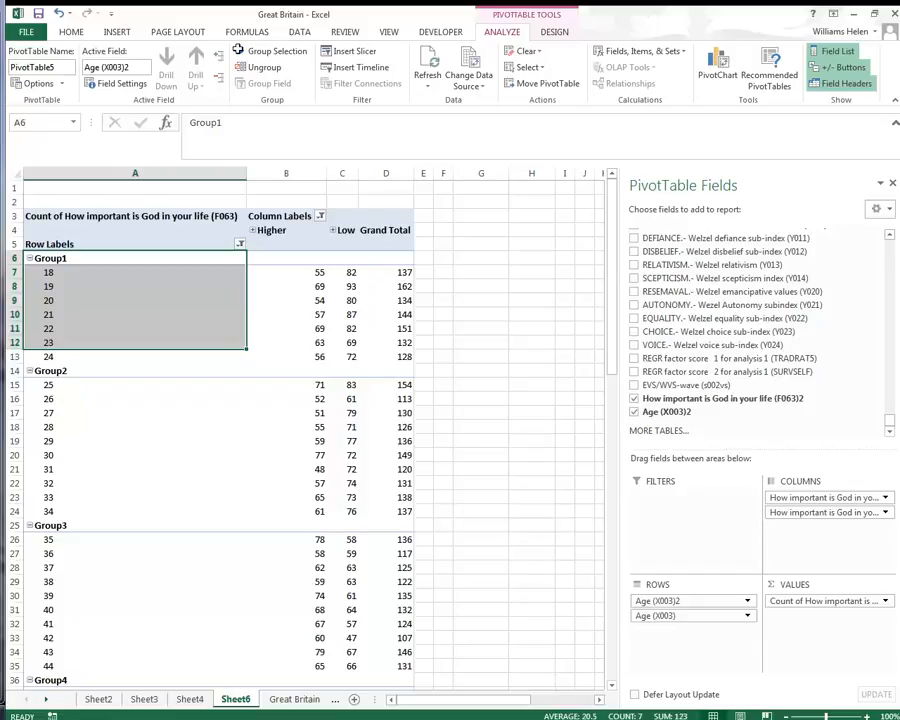
- Review the age groups in the row labels by selecting ages 25–34, 35–44, 45–54 and 65 upward in turn
drag(62, 384, 52, 511)
scroll(90, 486, down, 3)
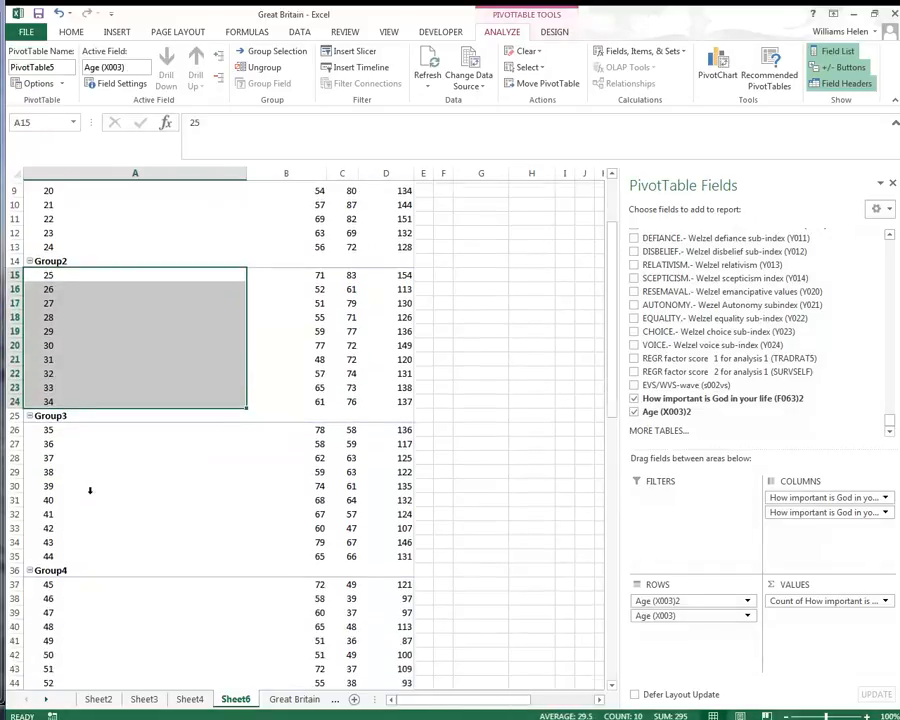
drag(70, 426, 72, 546)
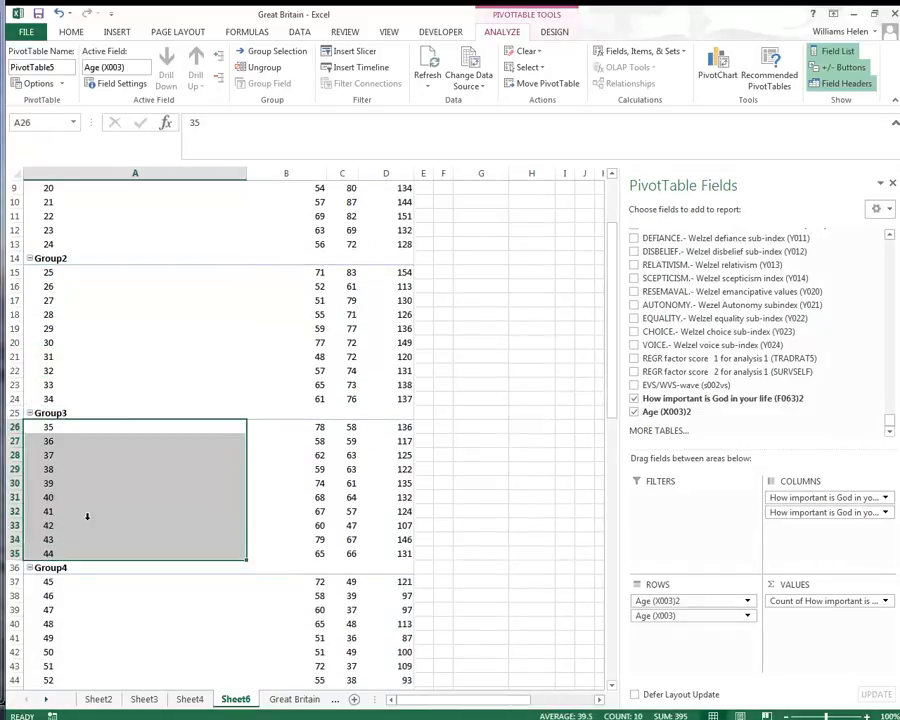
scroll(87, 513, down, 2)
scroll(87, 513, down, 5)
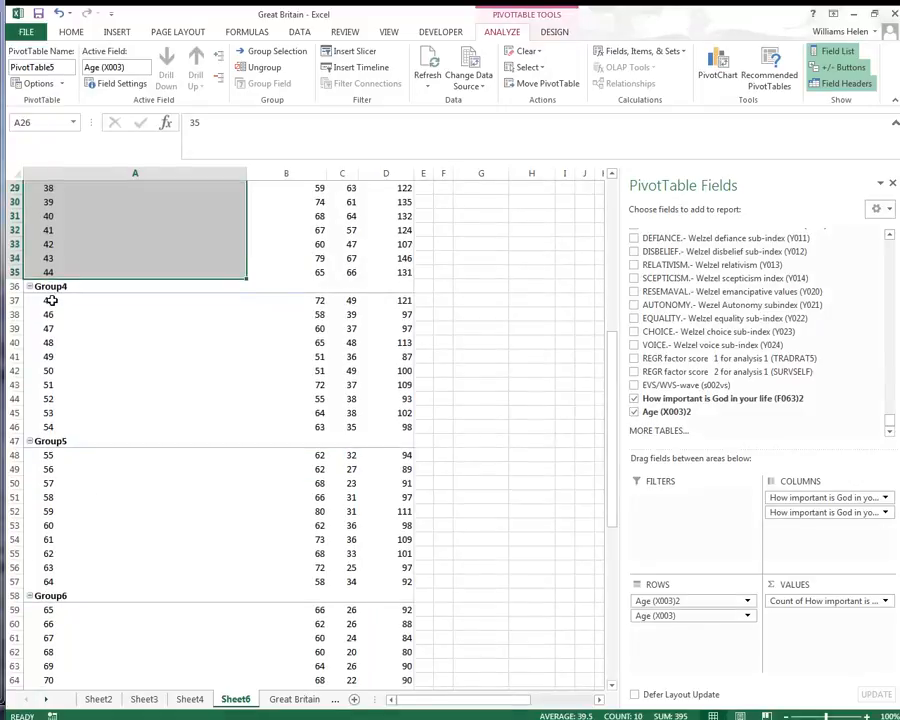
drag(78, 300, 50, 420)
scroll(46, 484, down, 4)
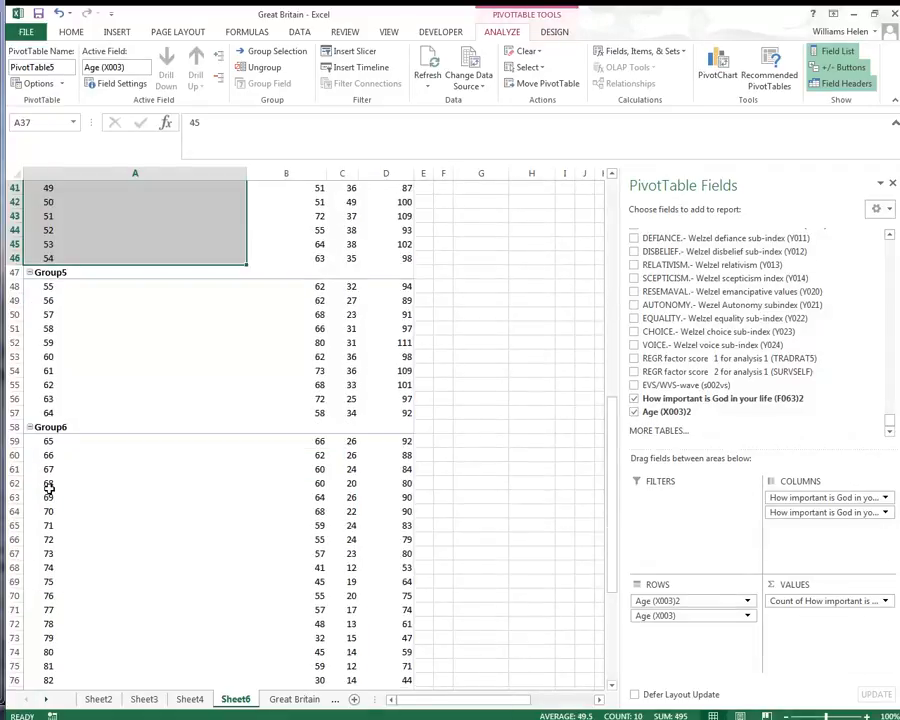
scroll(37, 377, down, 1)
drag(50, 230, 50, 696)
scroll(57, 350, down, 1)
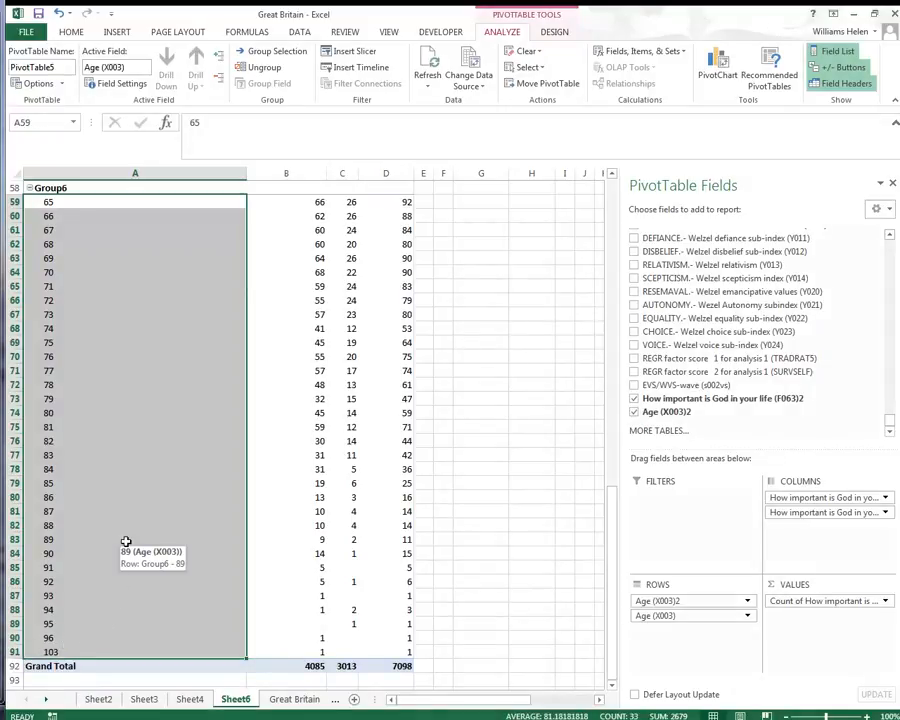
scroll(124, 538, up, 5)
scroll(125, 538, up, 14)
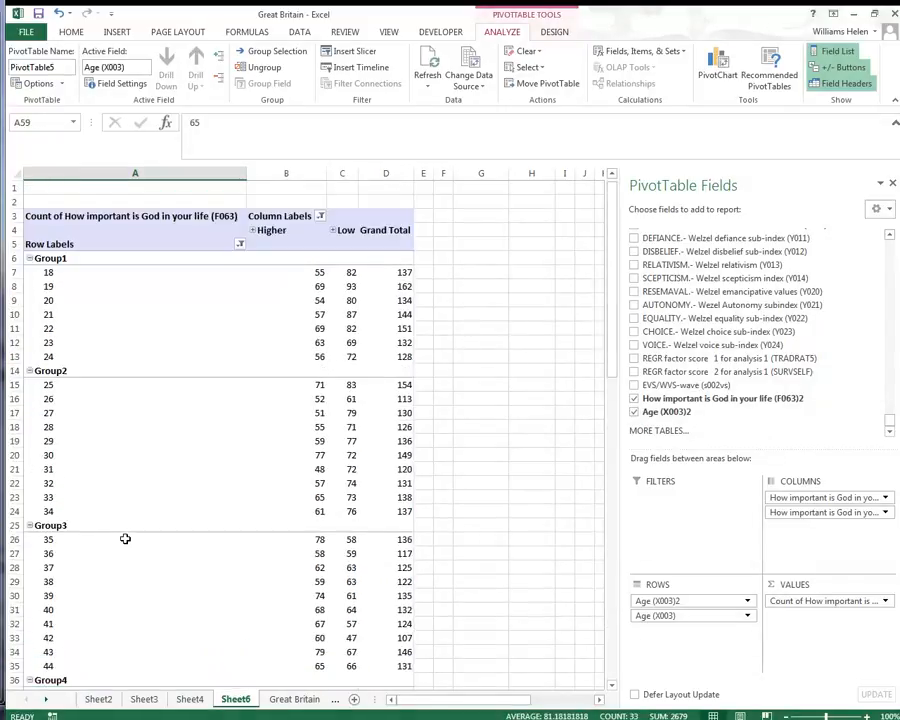
- Rename the row group containing ages 18 to 24 as 18-24 and collapse it
click(60, 257)
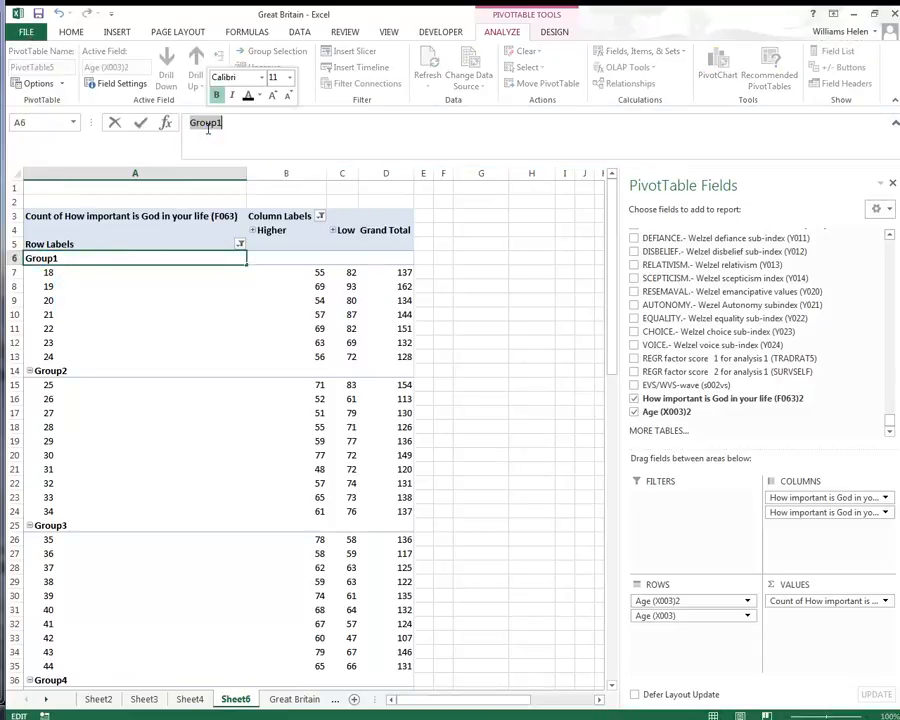
text(18-24)
key(Return)
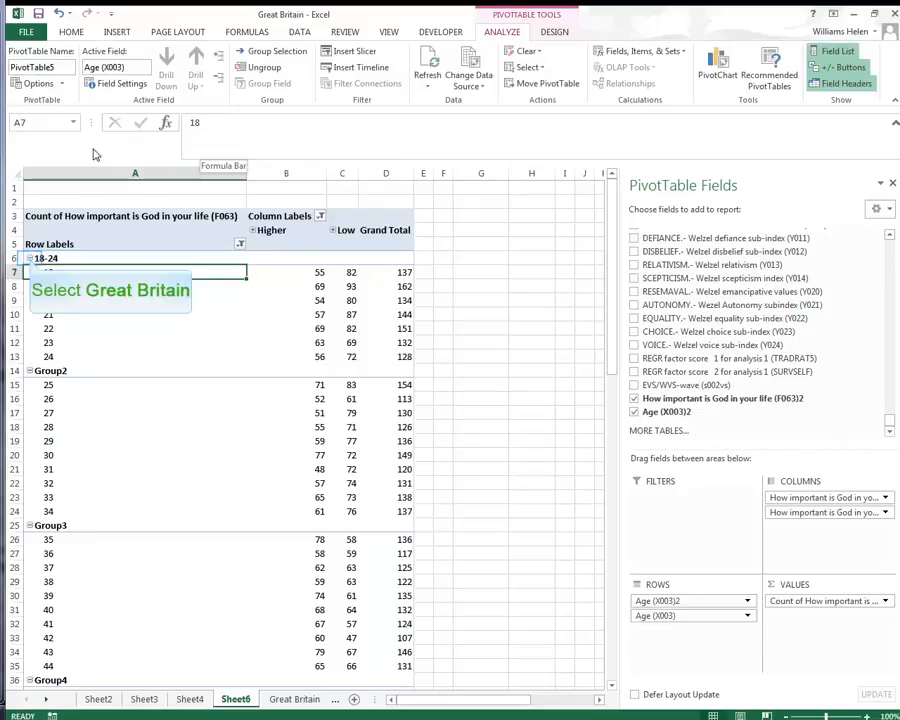
click(29, 258)
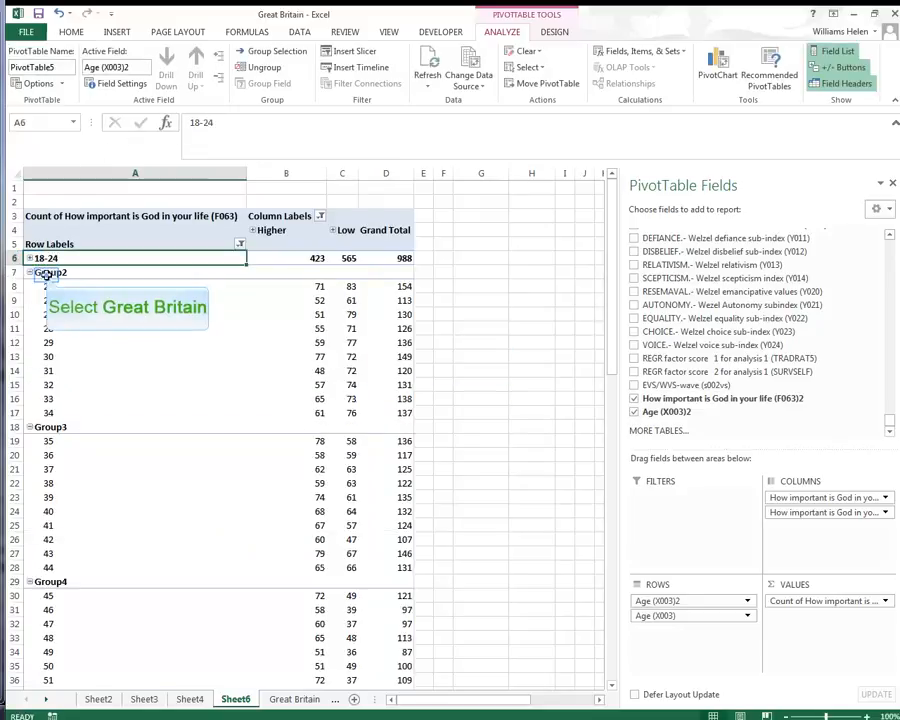
- Rename the row group containing ages 25 to 34 as 25-34 and collapse it
click(45, 273)
double_click(208, 123)
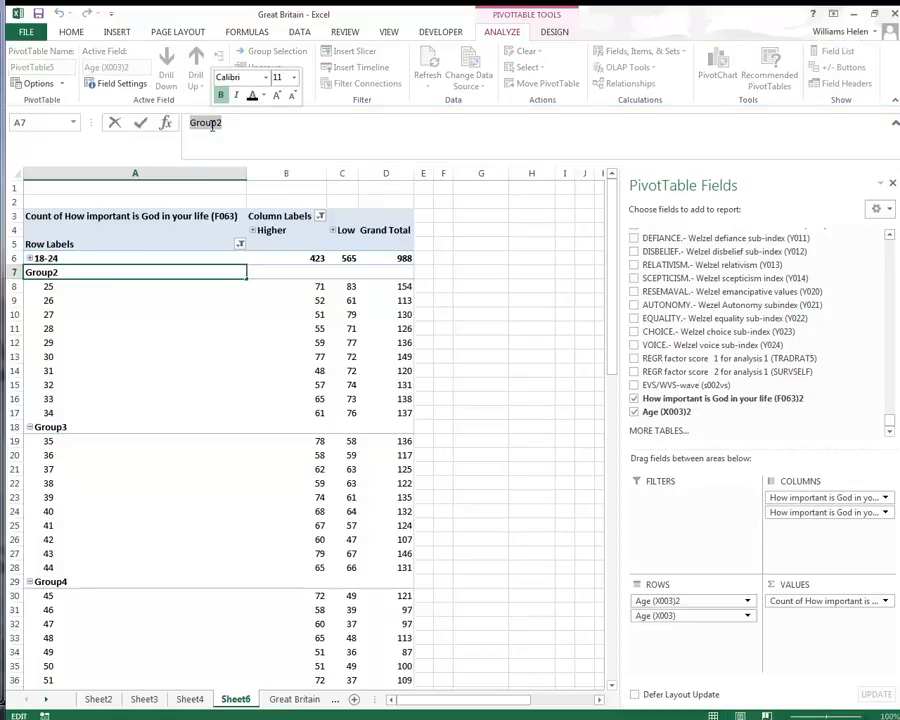
text(25-)
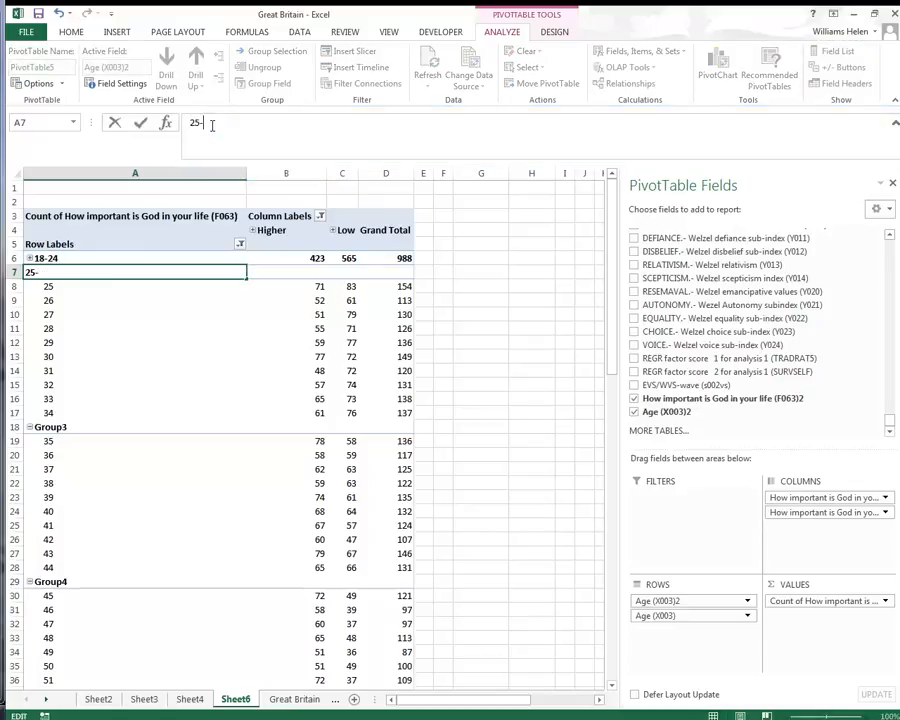
text(34)
key(Return)
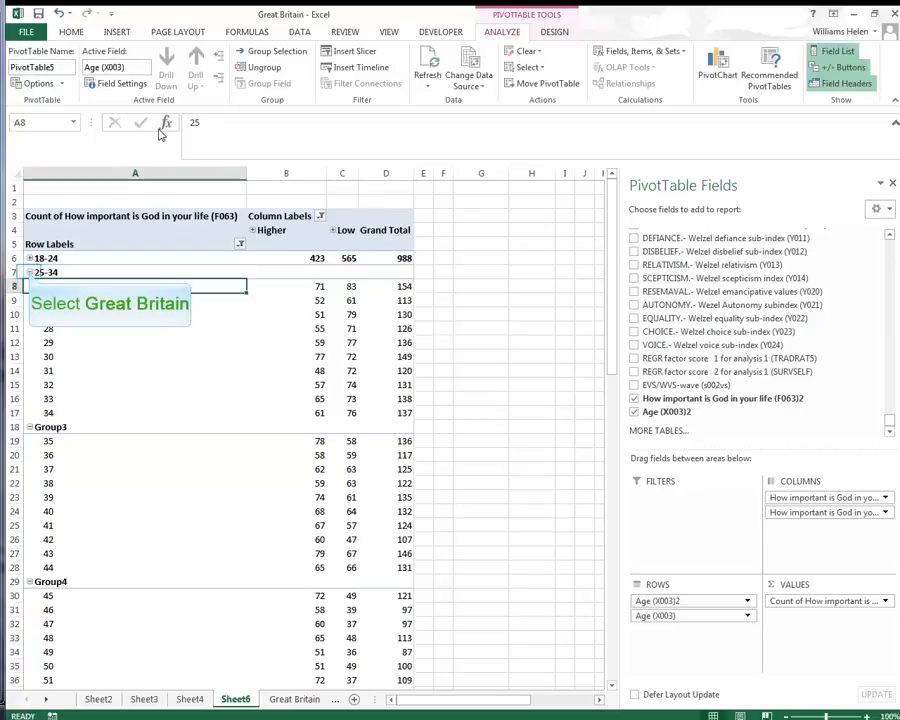
double_click(46, 274)
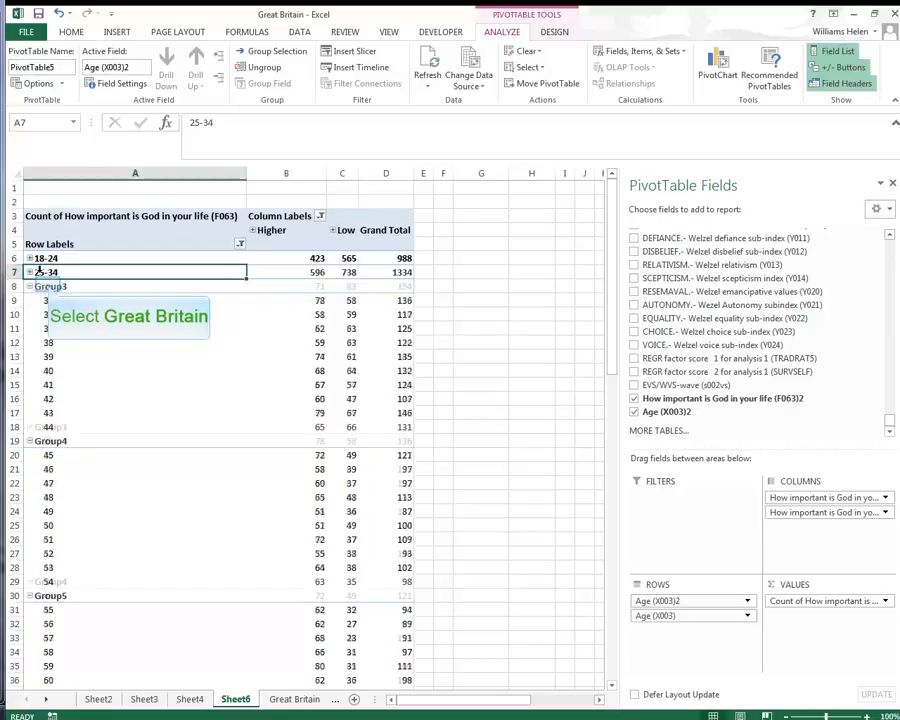
- Rename the row group containing ages 35 to 44 as 35-44
click(46, 286)
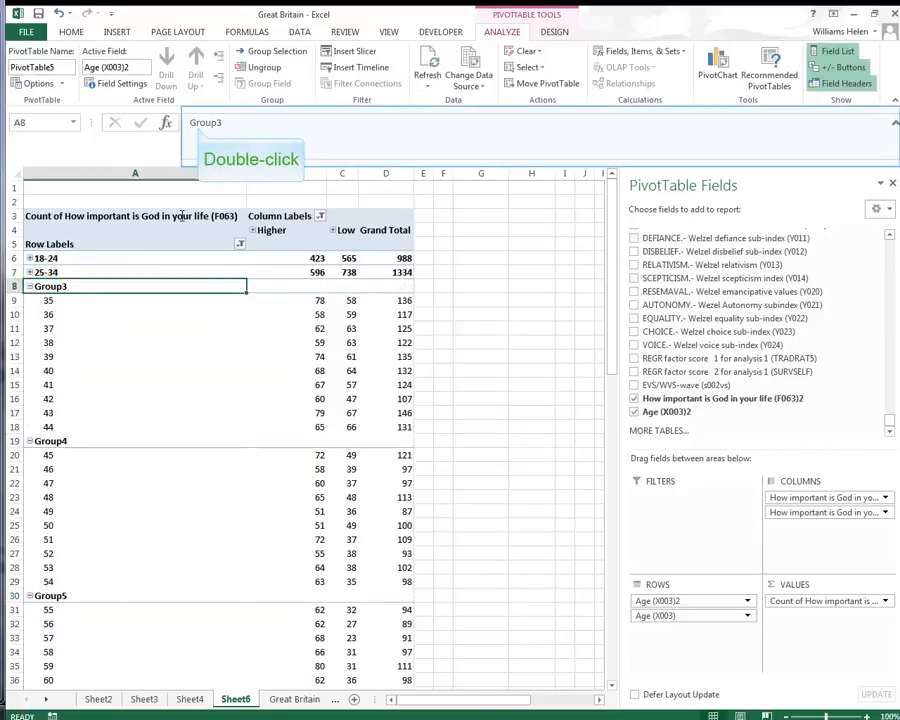
double_click(203, 123)
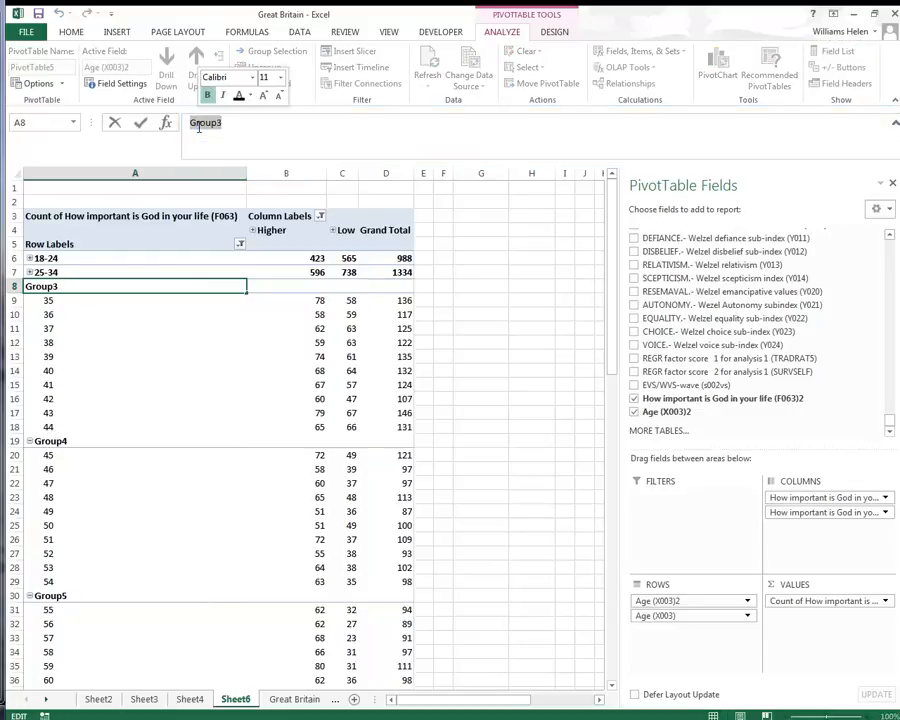
text(35-44)
key(Return)
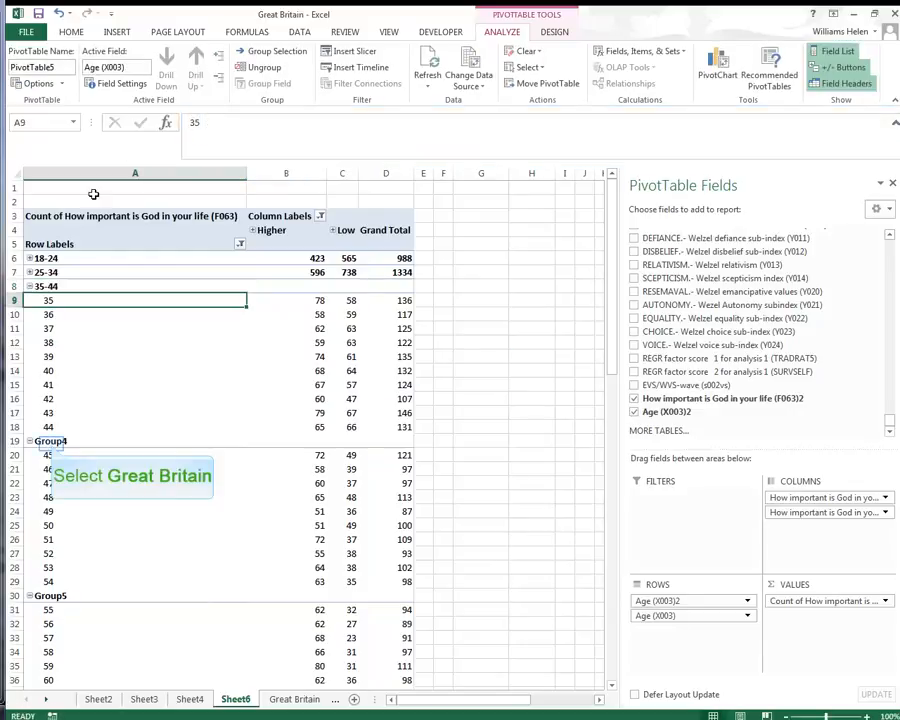
- Rename the row group containing ages 45 to 54 as 45-54
click(58, 441)
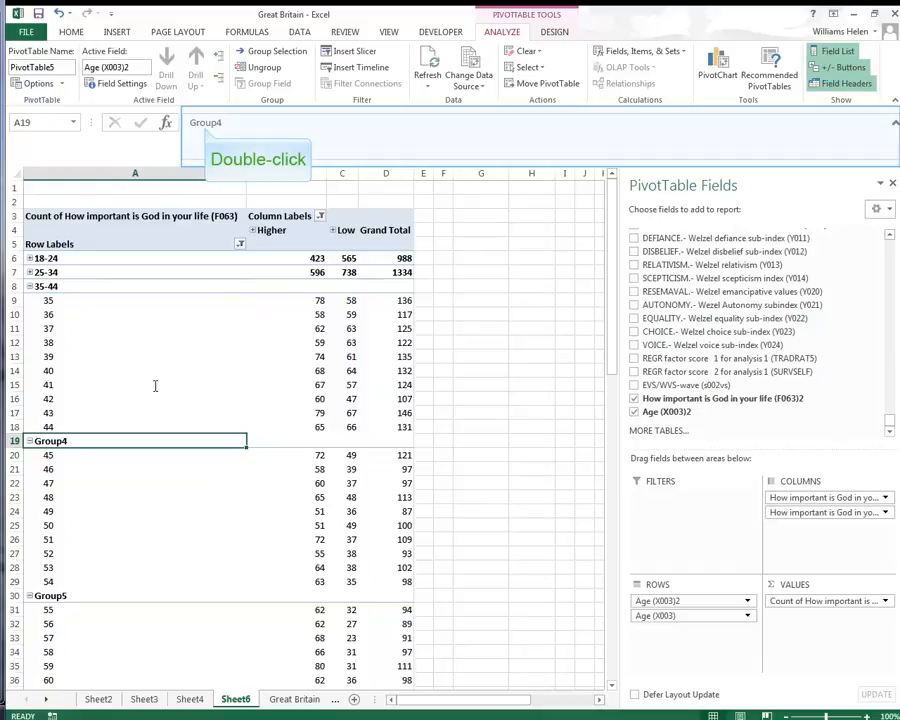
double_click(206, 123)
text(45-54)
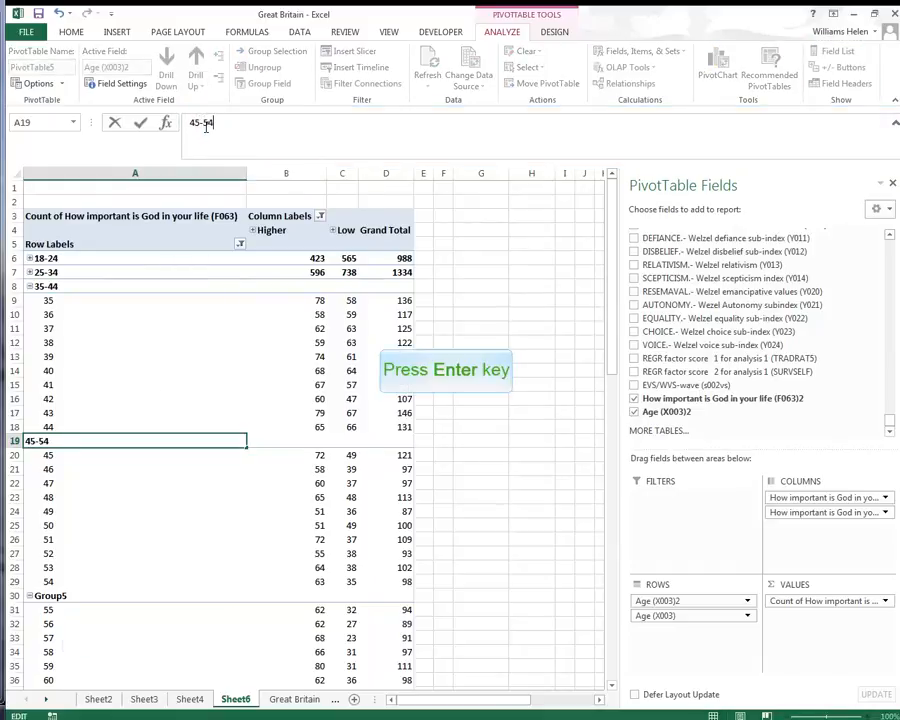
key(Return)
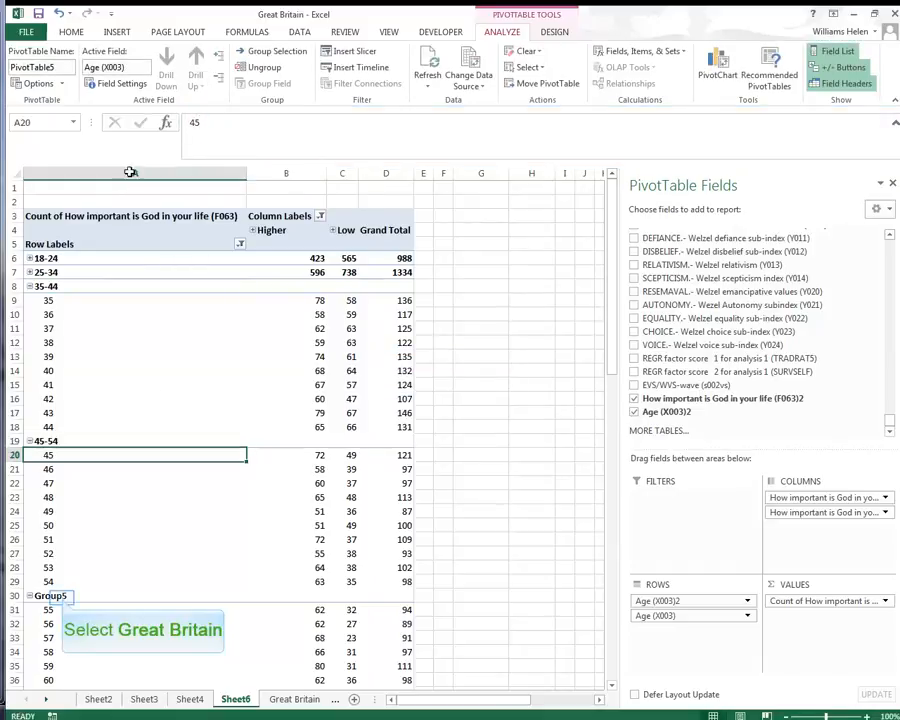
- Rename the row group containing ages 55 to 64 as 55-64
click(62, 597)
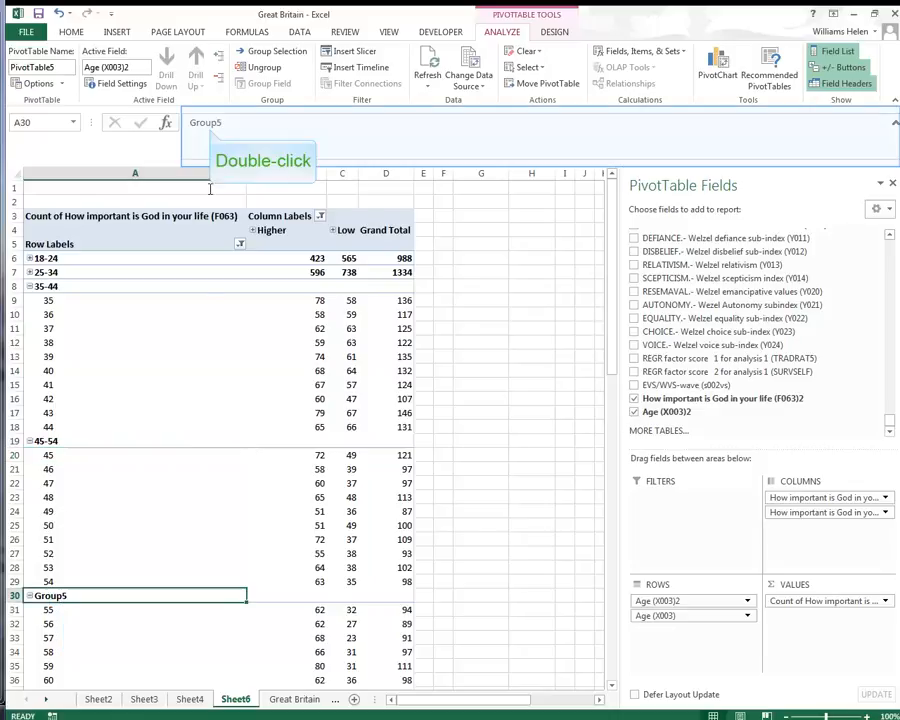
double_click(208, 124)
text(55-64)
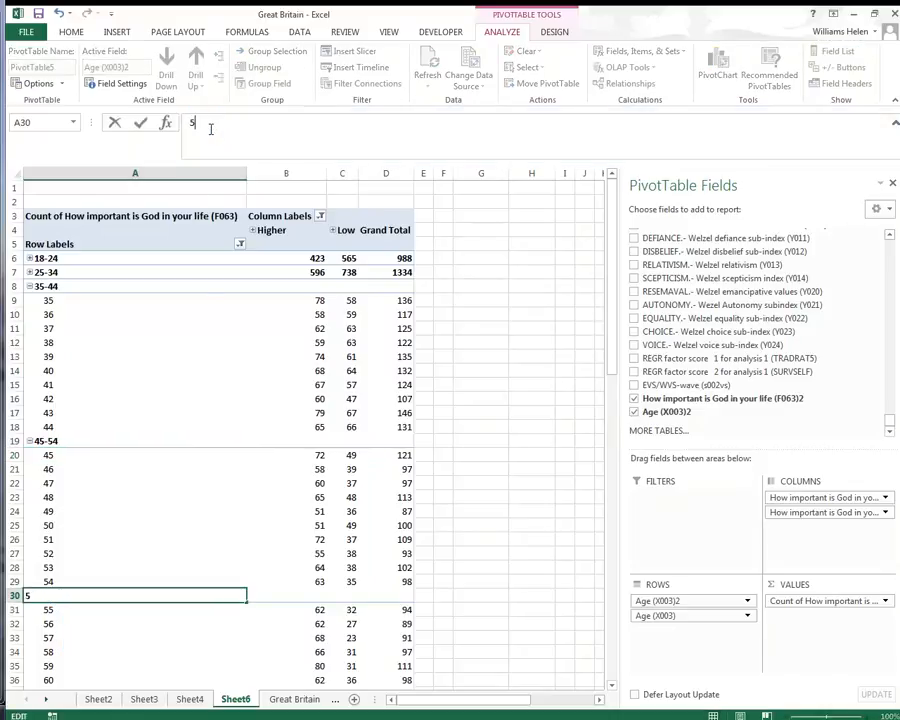
key(Return)
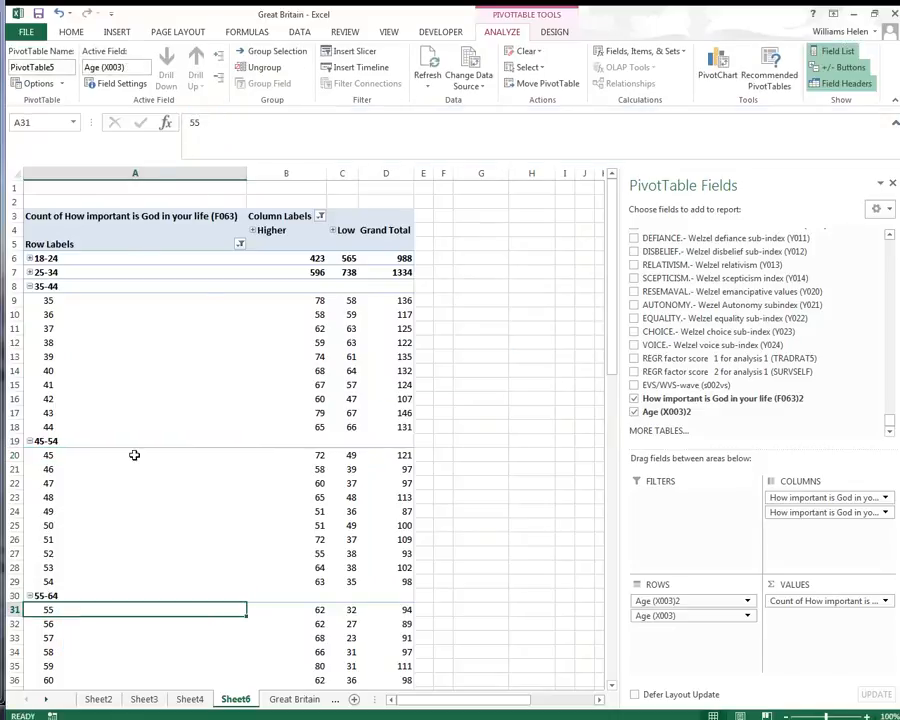
- Rename the last row group, containing ages 65 and over, as 65+
scroll(132, 454, down, 7)
click(62, 469)
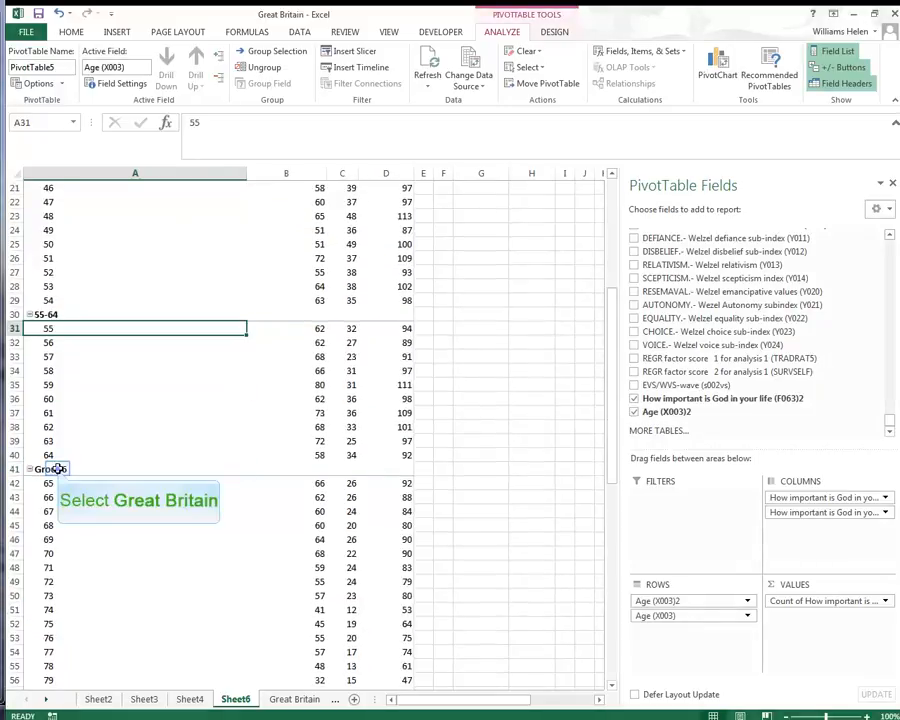
double_click(203, 122)
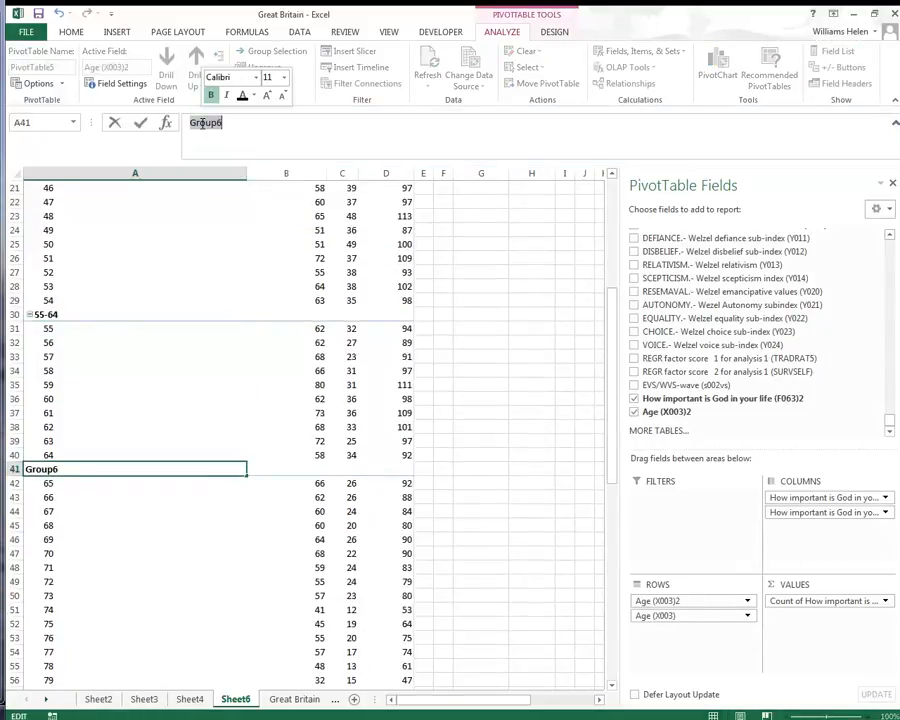
text(+6)
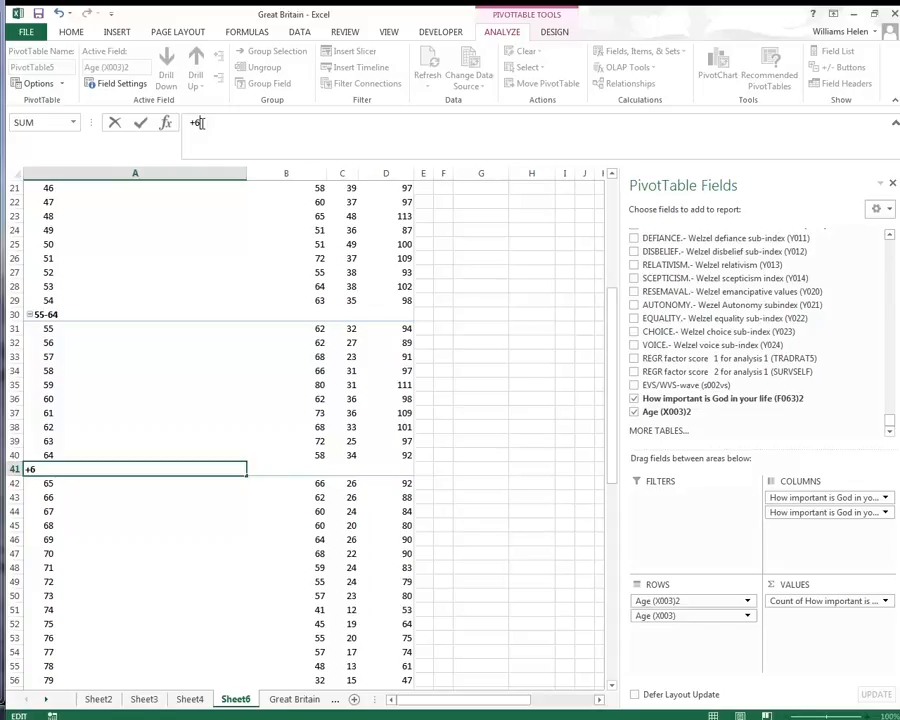
key(BackSpace)
key(BackSpace)
text(65)
key(Return)
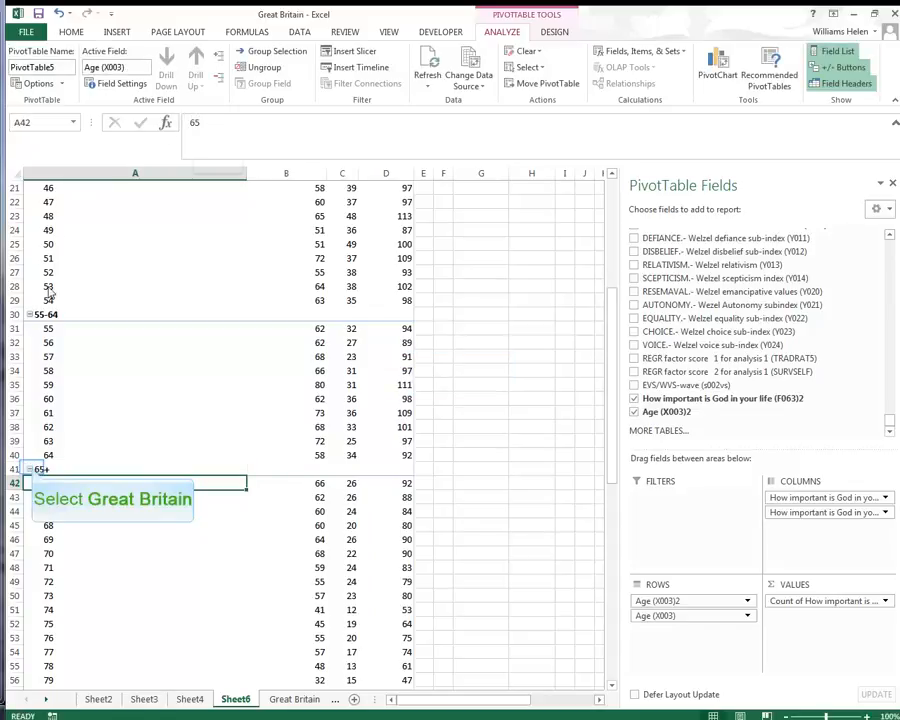
- Collapse the 65+, 55-64, 45-54 and 35-44 row groups so only the age bands are listed
click(30, 469)
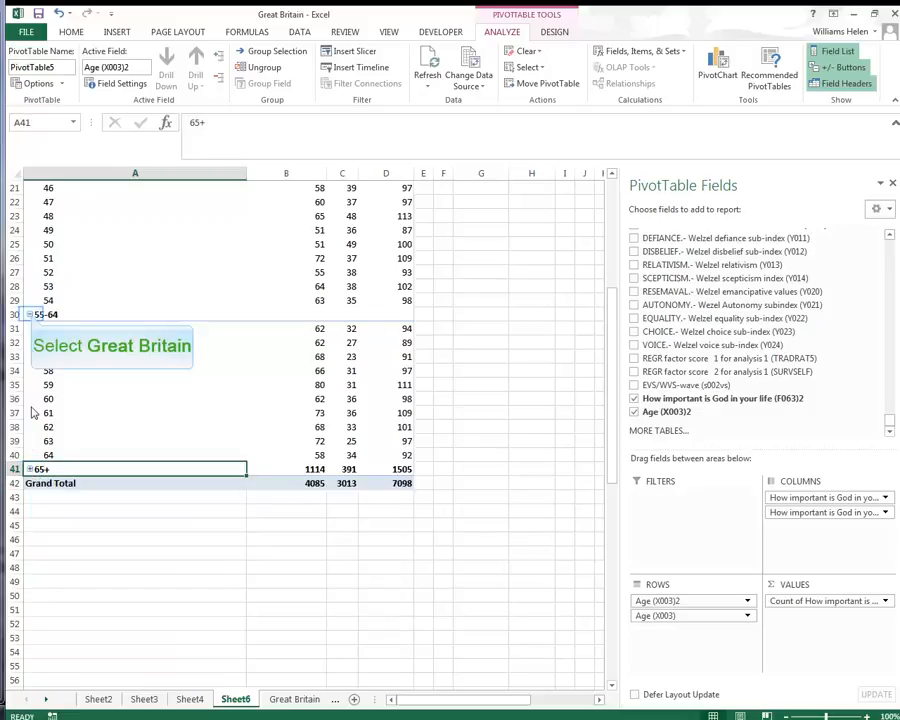
click(30, 314)
scroll(46, 375, up, 5)
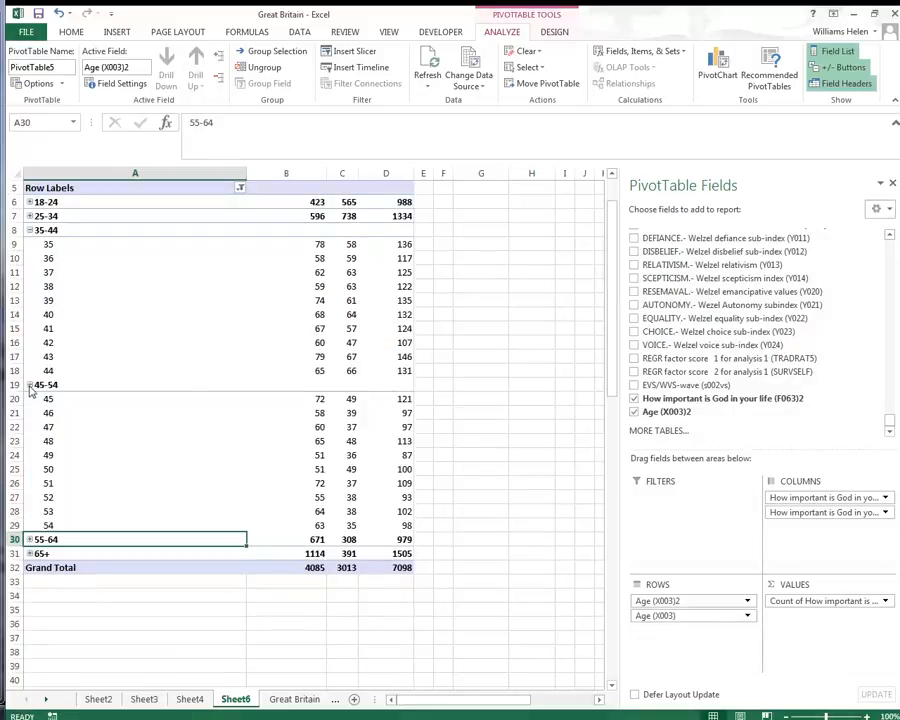
click(30, 384)
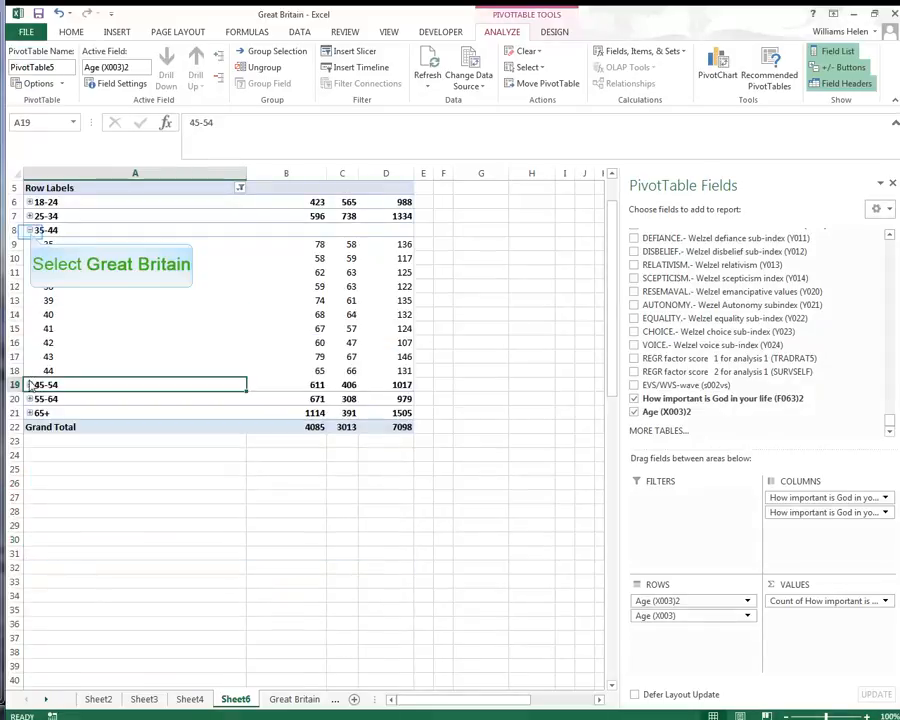
click(30, 230)
scroll(301, 288, up, 2)
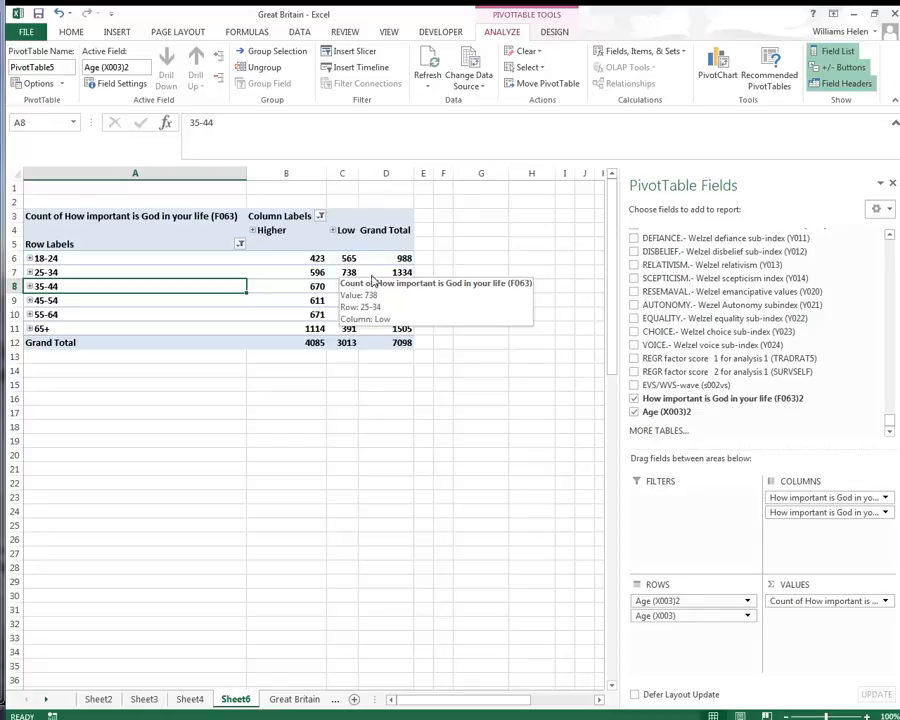
- Add Year survey (S020) as a report filter and filter the PivotTable to 1981
drag(890, 427, 890, 243)
drag(670, 273, 695, 514)
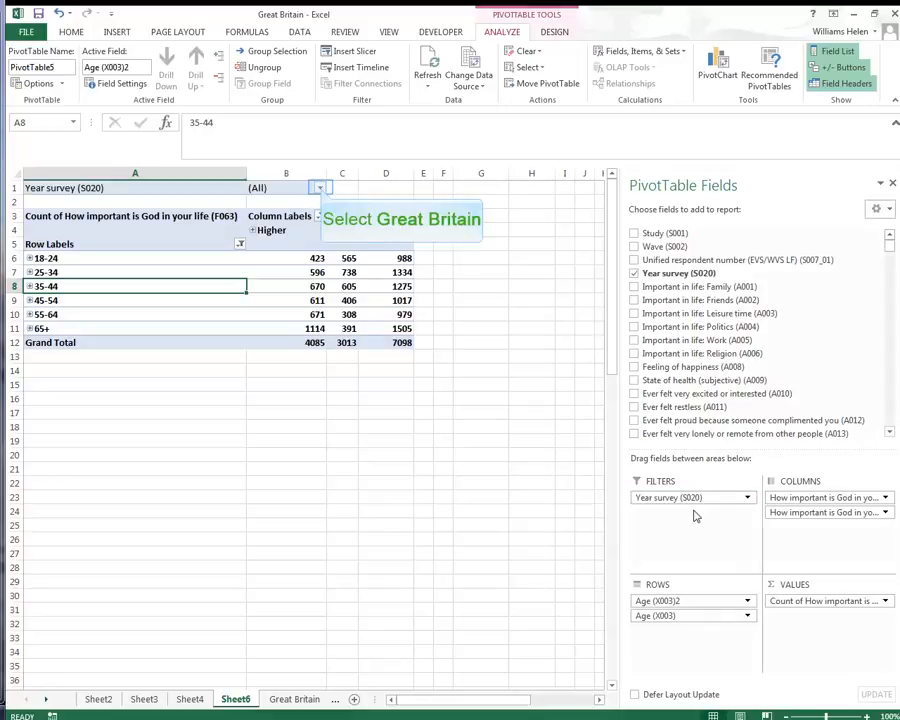
click(319, 188)
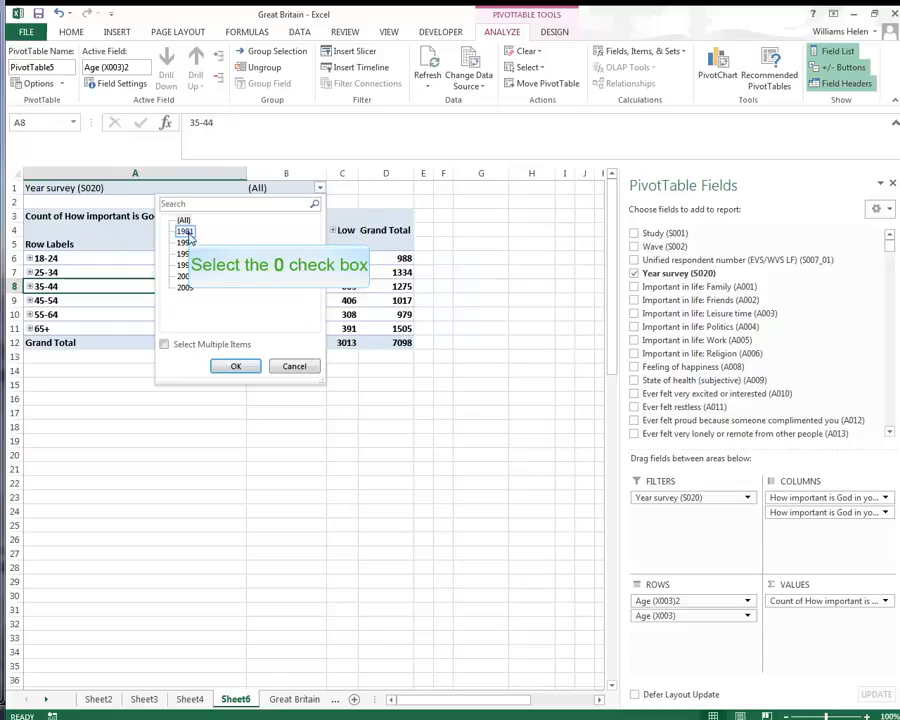
click(222, 366)
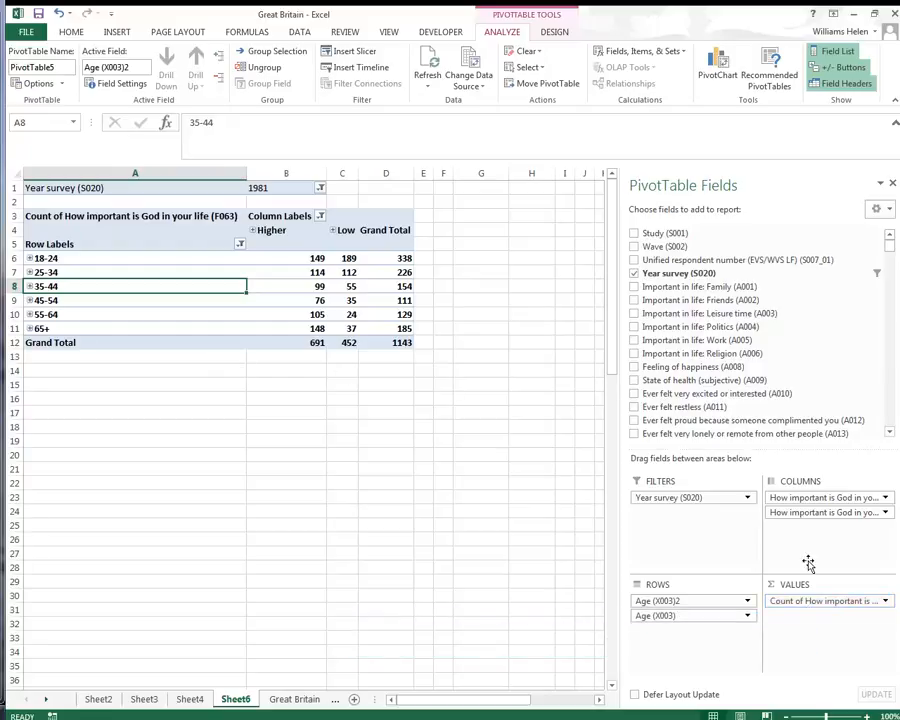
- Show the importance of God counts as % of Row Total and compare the Low ratings with the Britain column in Table 2
click(813, 601)
click(749, 525)
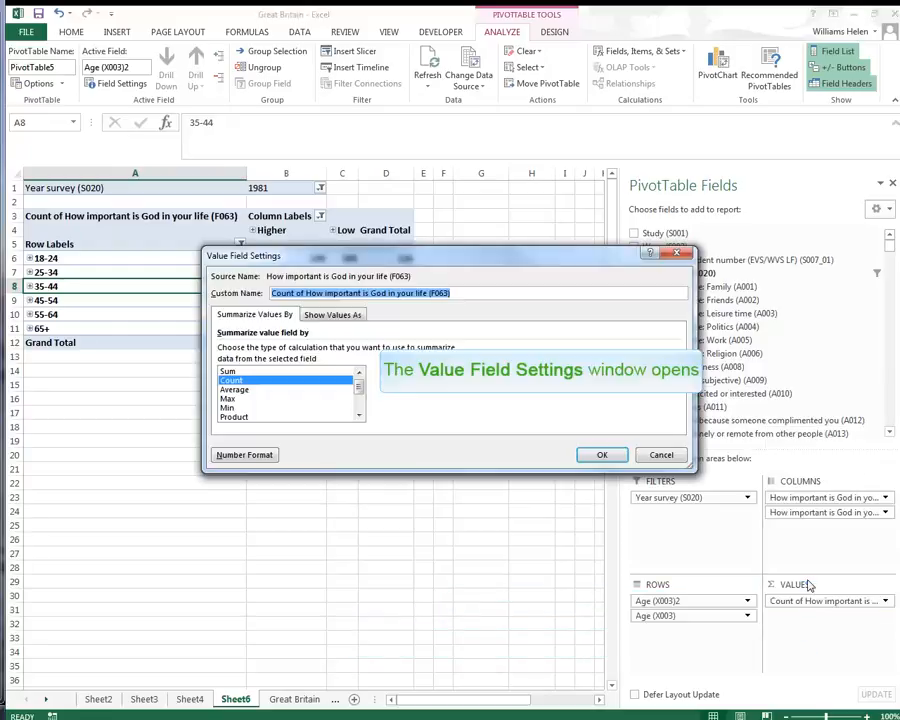
click(310, 316)
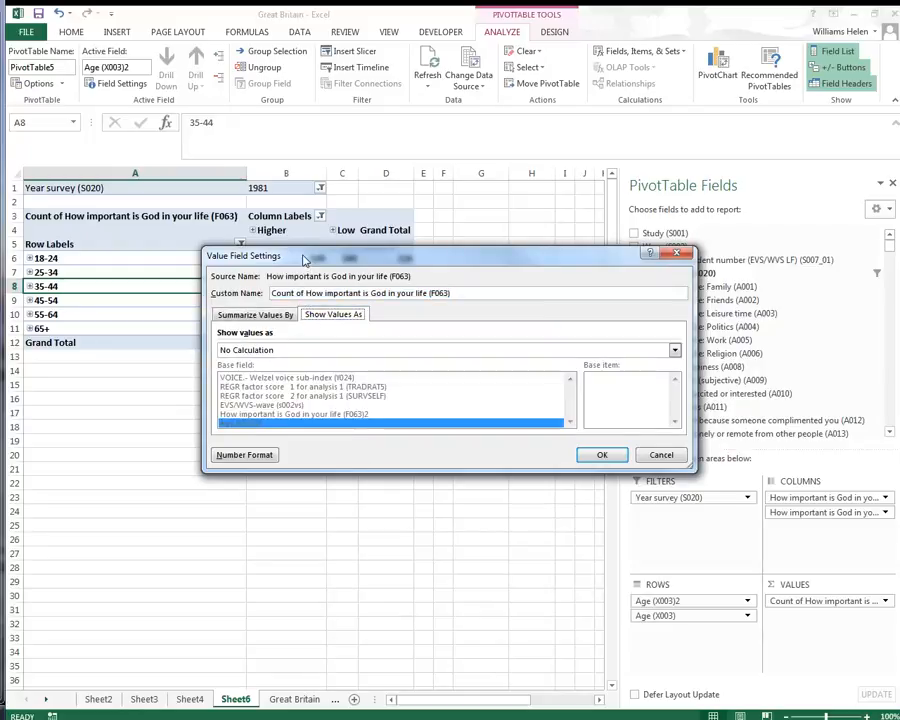
drag(305, 259, 239, 370)
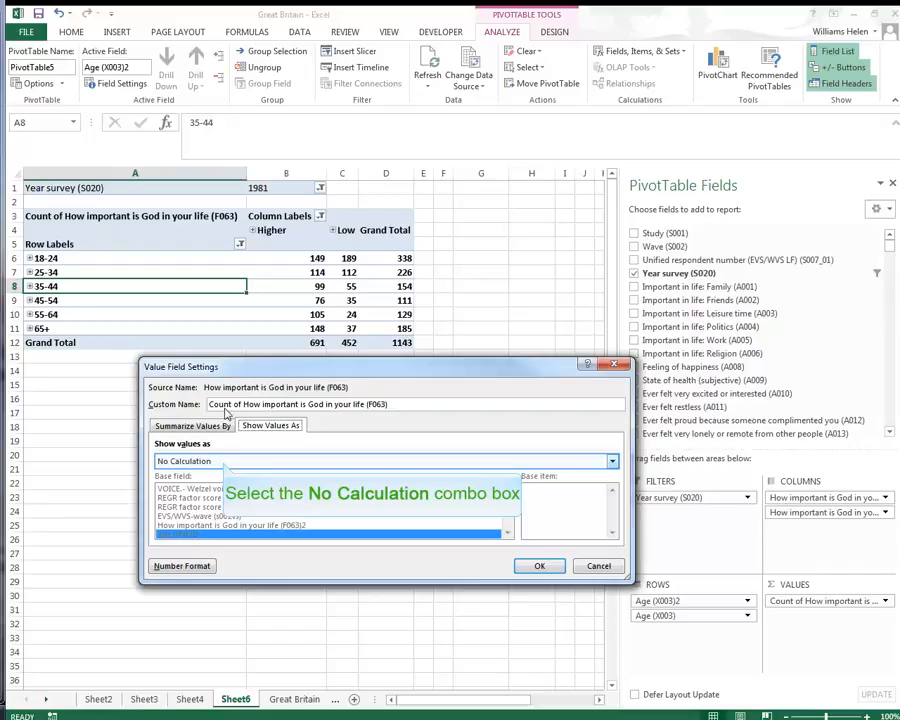
click(224, 466)
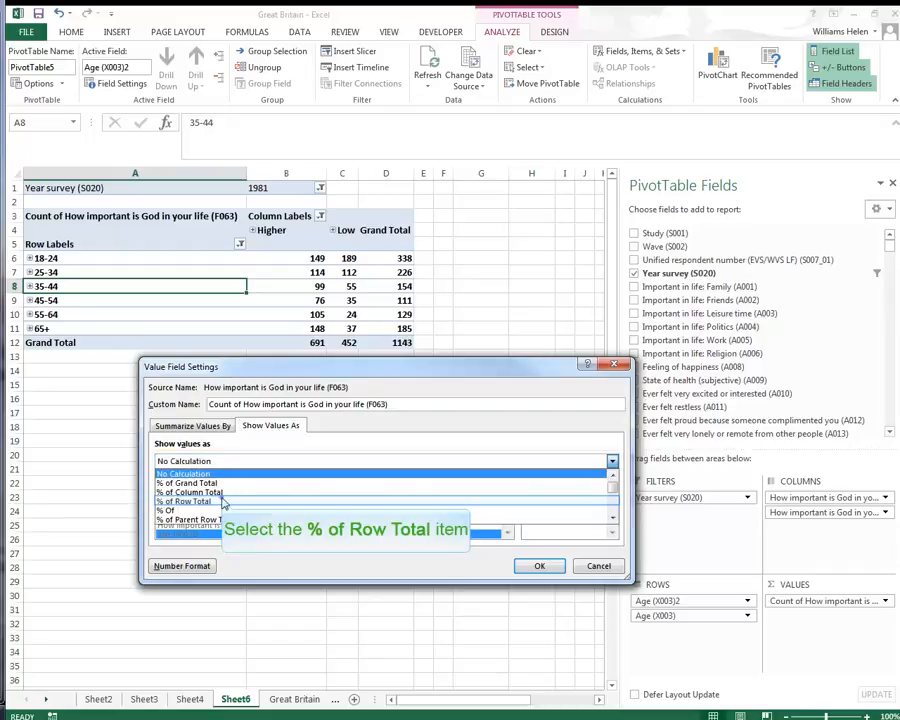
click(224, 502)
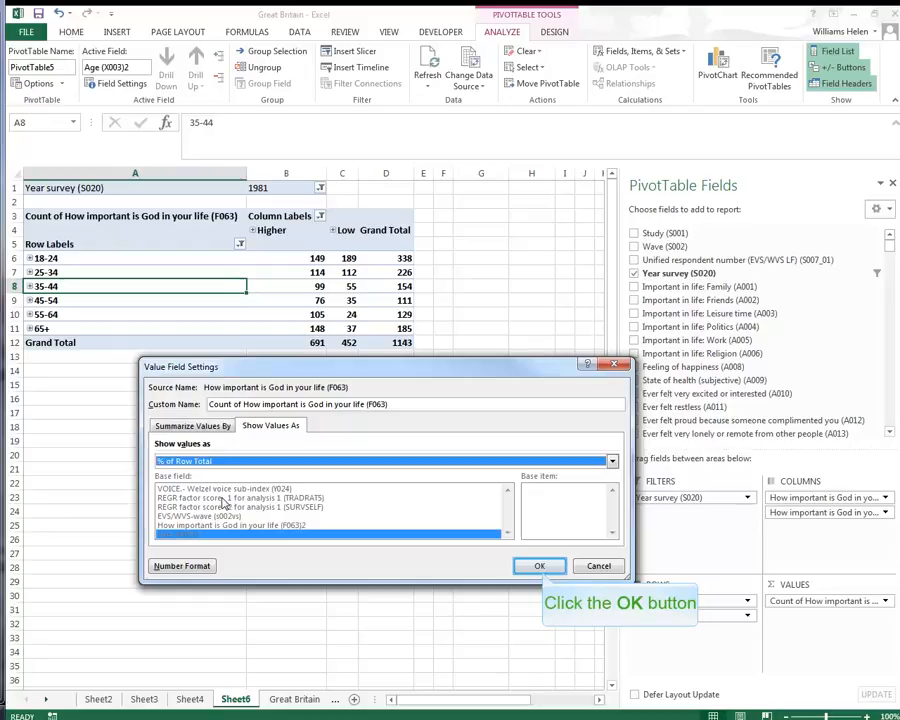
click(540, 567)
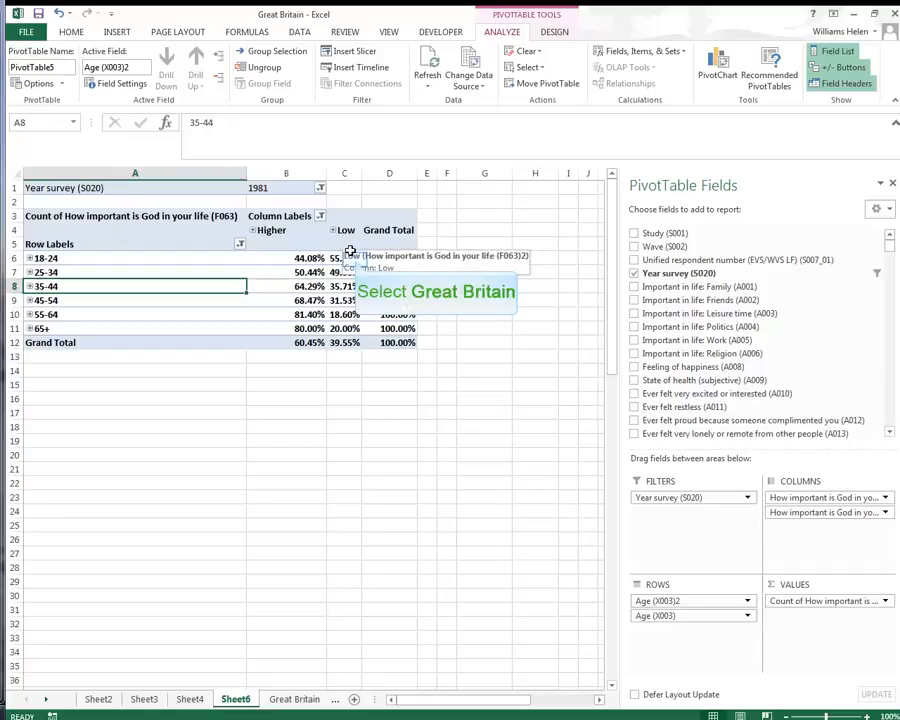
click(355, 259)
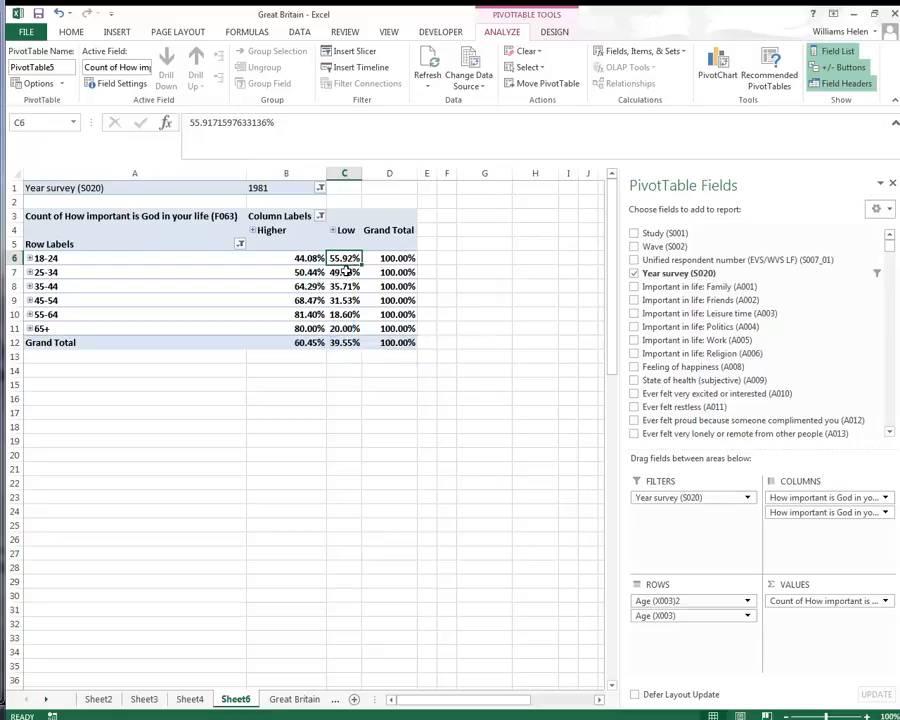
key(alt+Tab)
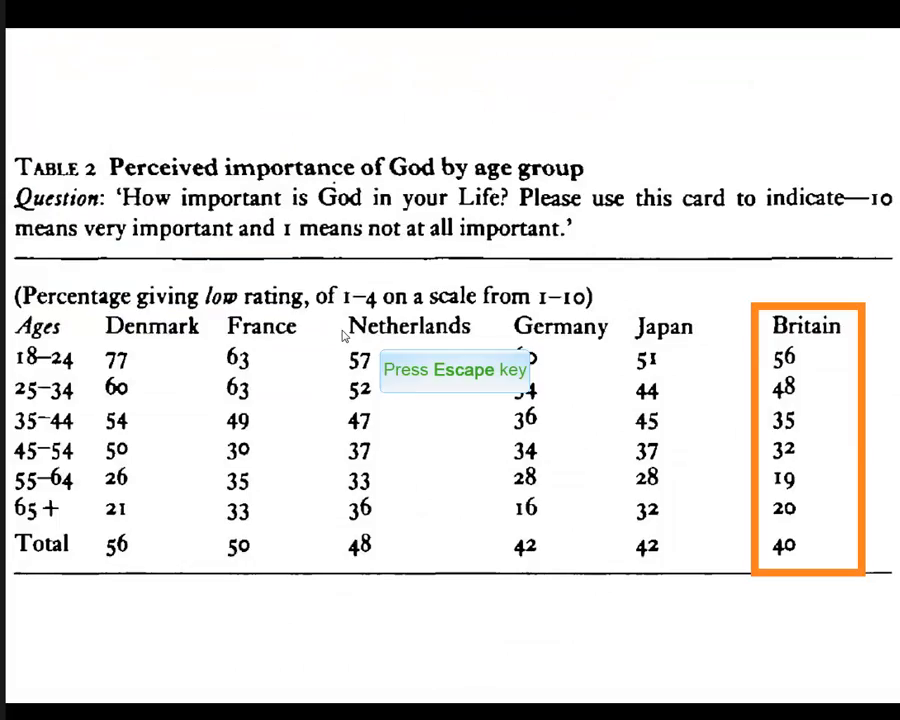
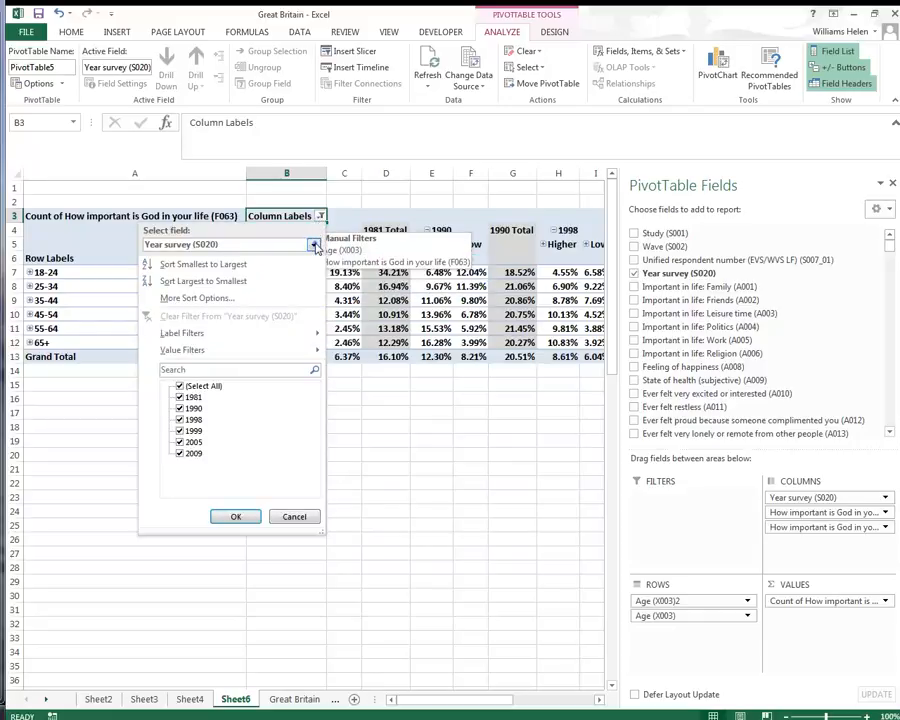
- Filter the grouped importance of God columns to Low only, excluding Don't know, blank and Higher
click(314, 245)
click(285, 273)
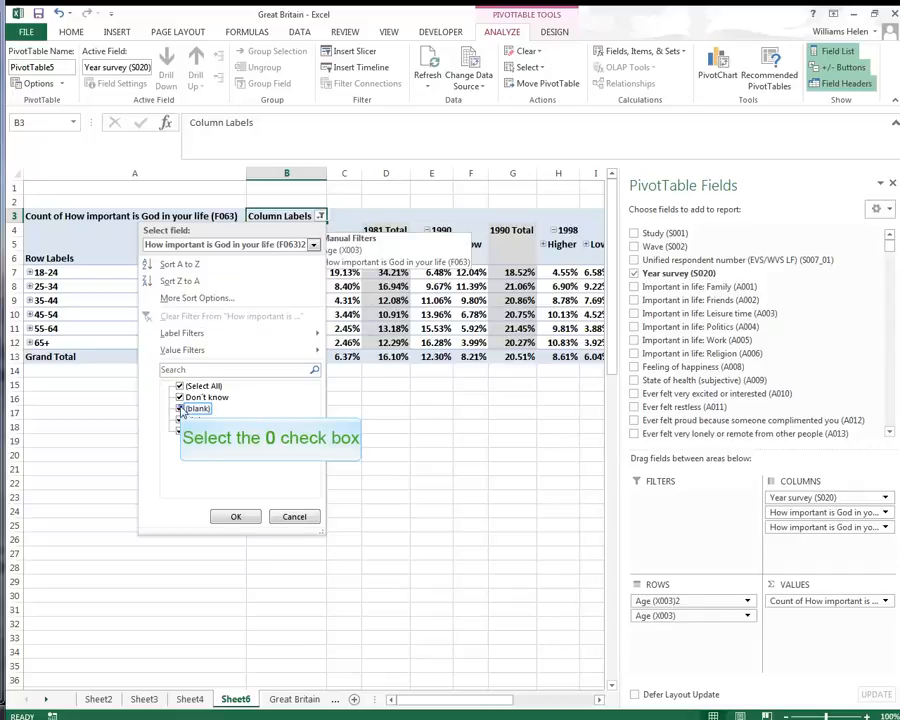
click(181, 398)
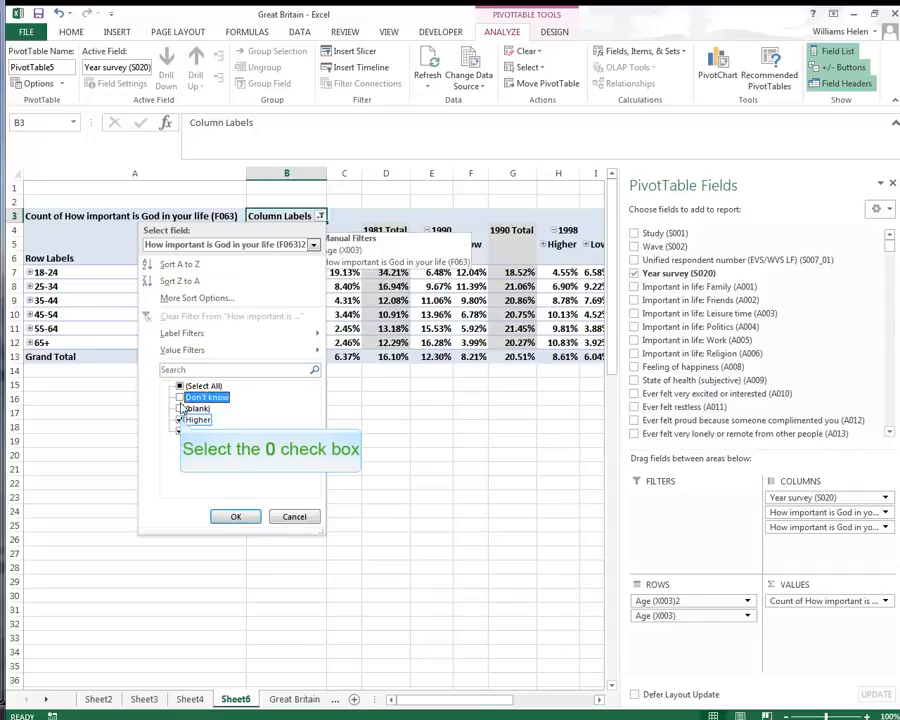
click(180, 421)
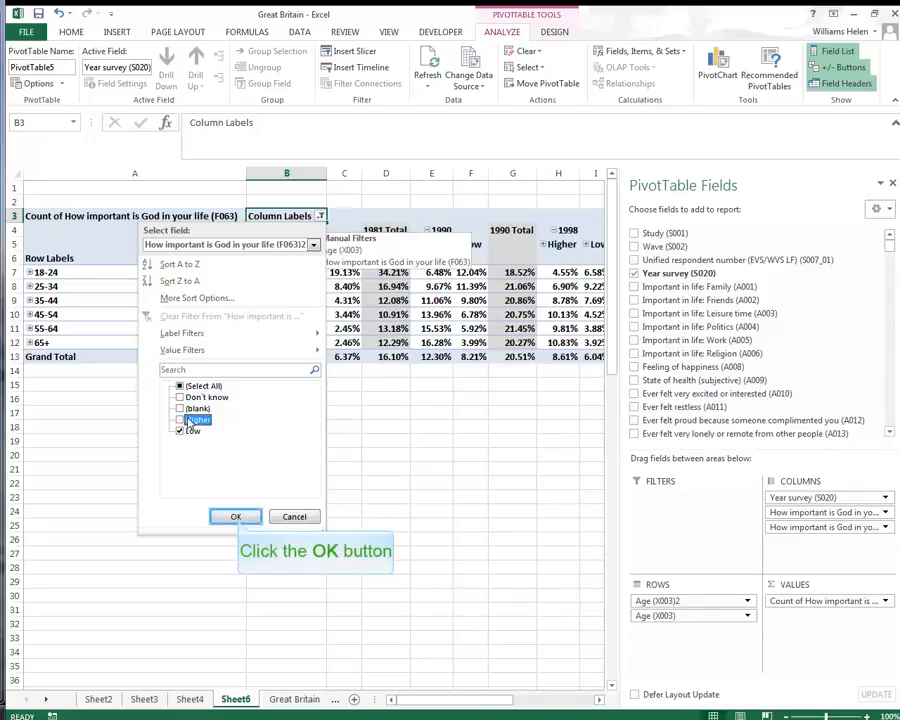
click(236, 519)
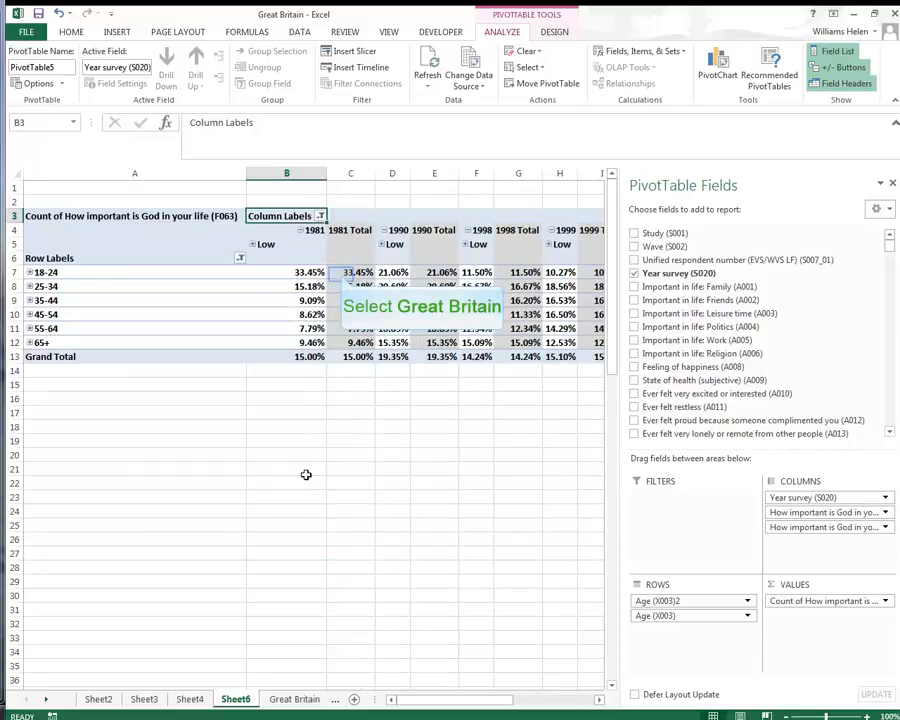
- Narrow column A so more of the survey-year columns fit in view
click(341, 274)
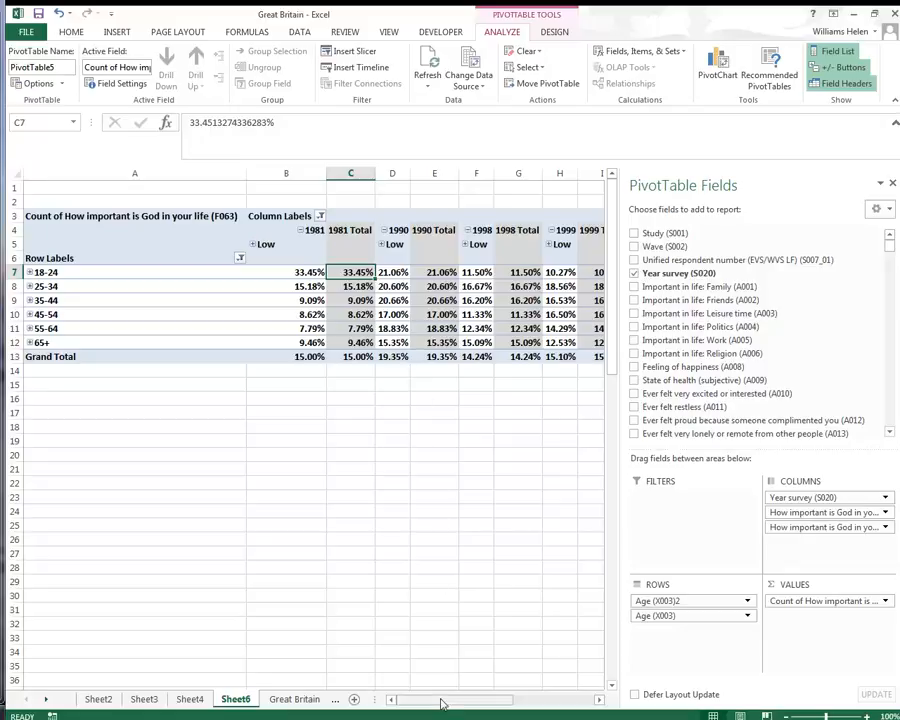
drag(466, 703, 422, 703)
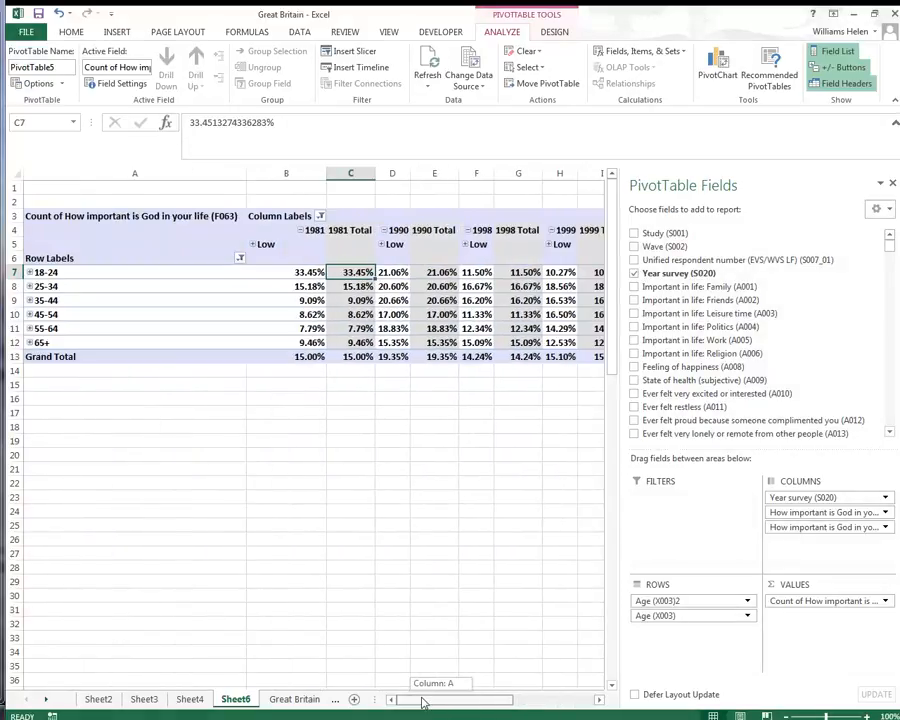
drag(245, 172, 162, 187)
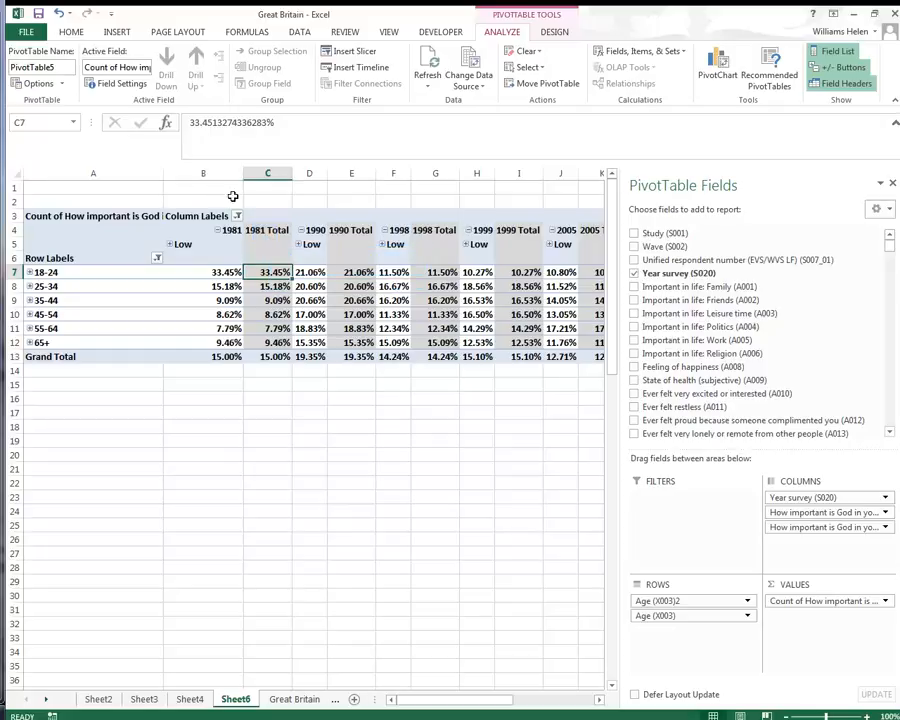
click(266, 236)
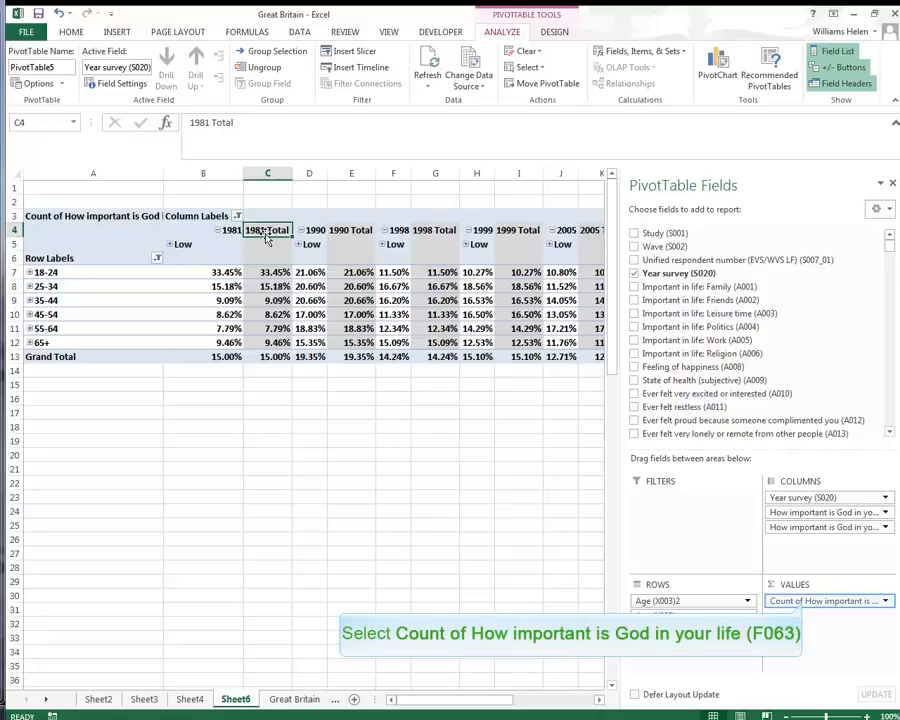
- Show the importance of God counts as % of Parent Total, with Year survey (S020) as the base field
click(804, 603)
click(806, 588)
click(289, 427)
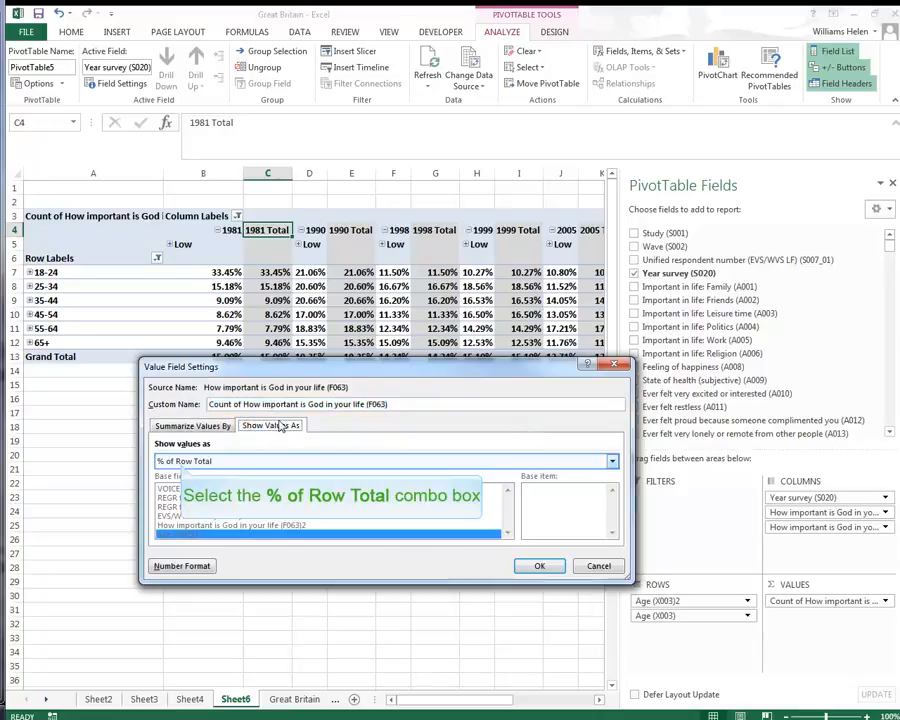
click(183, 463)
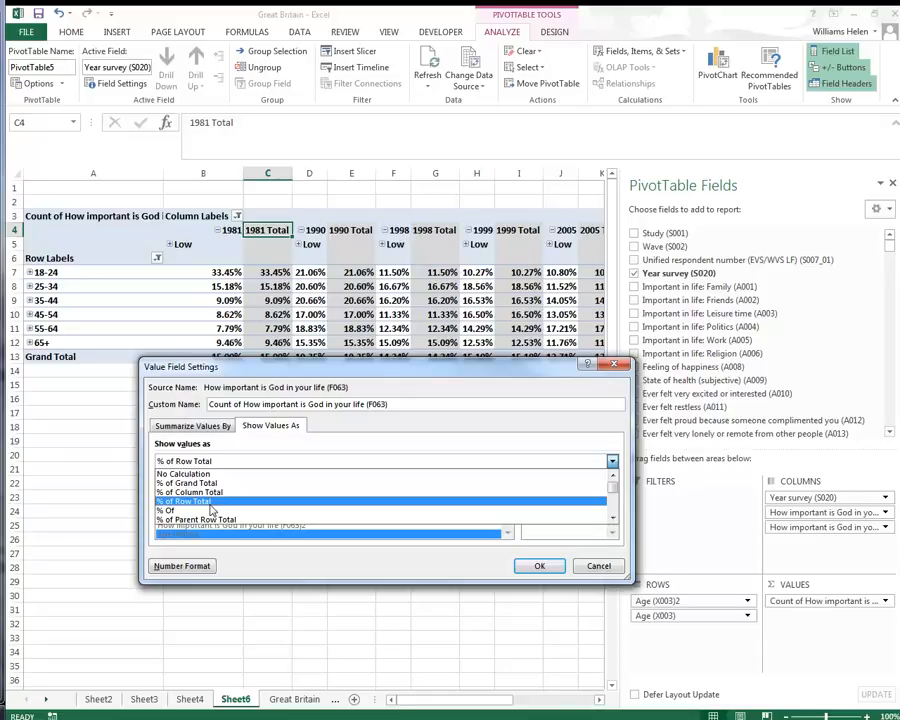
scroll(210, 500, down, 2)
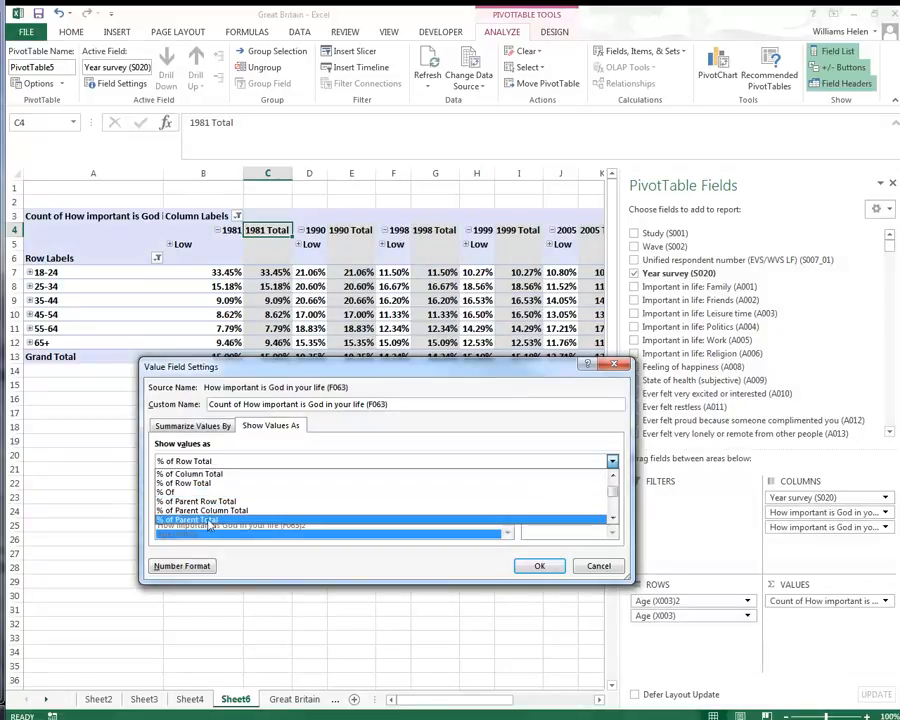
click(210, 519)
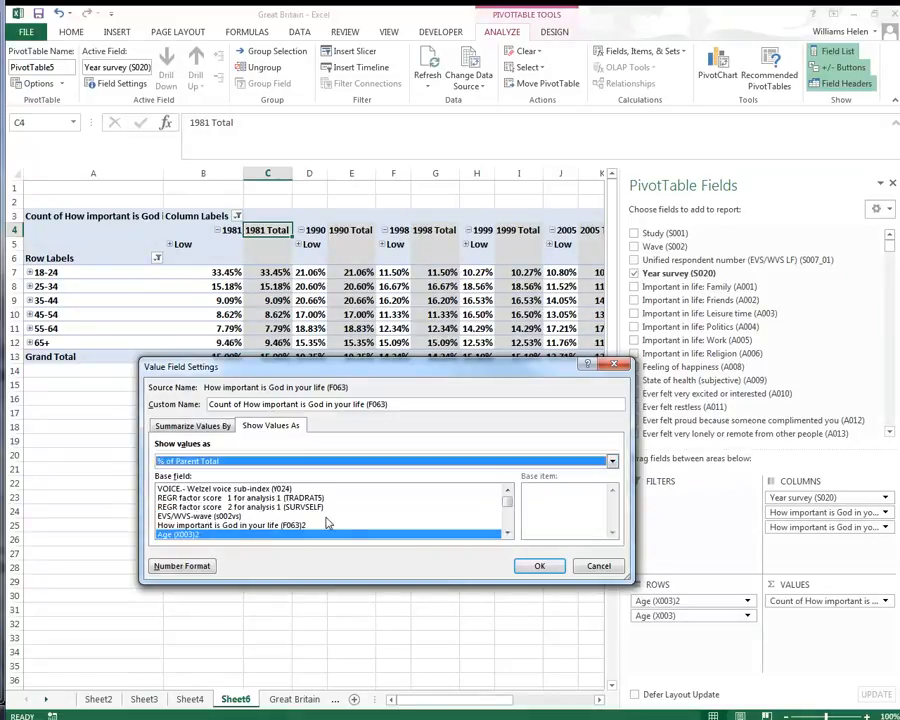
drag(507, 507, 507, 490)
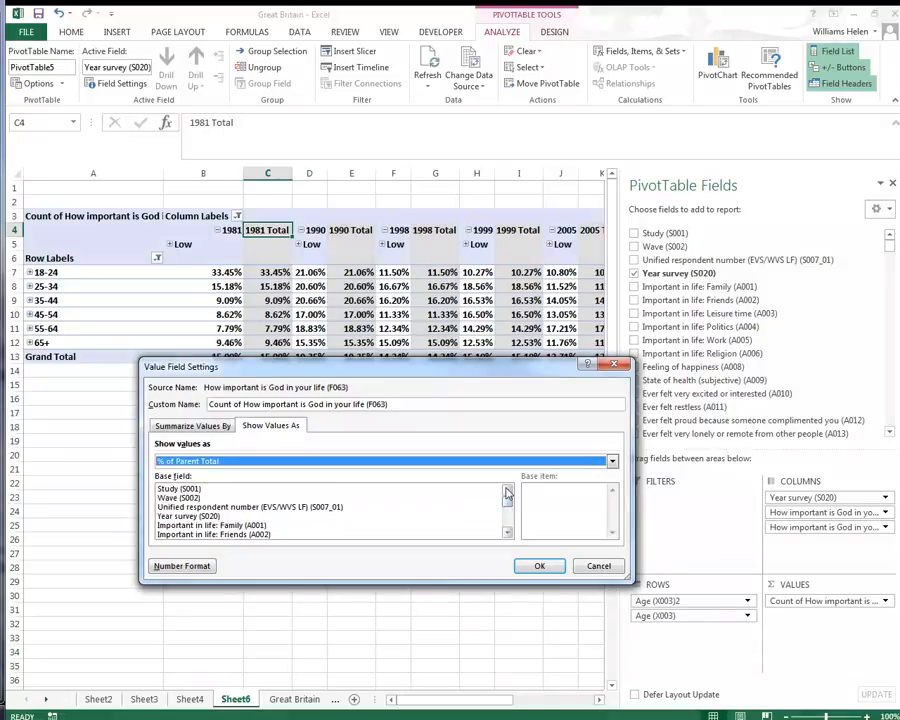
click(196, 516)
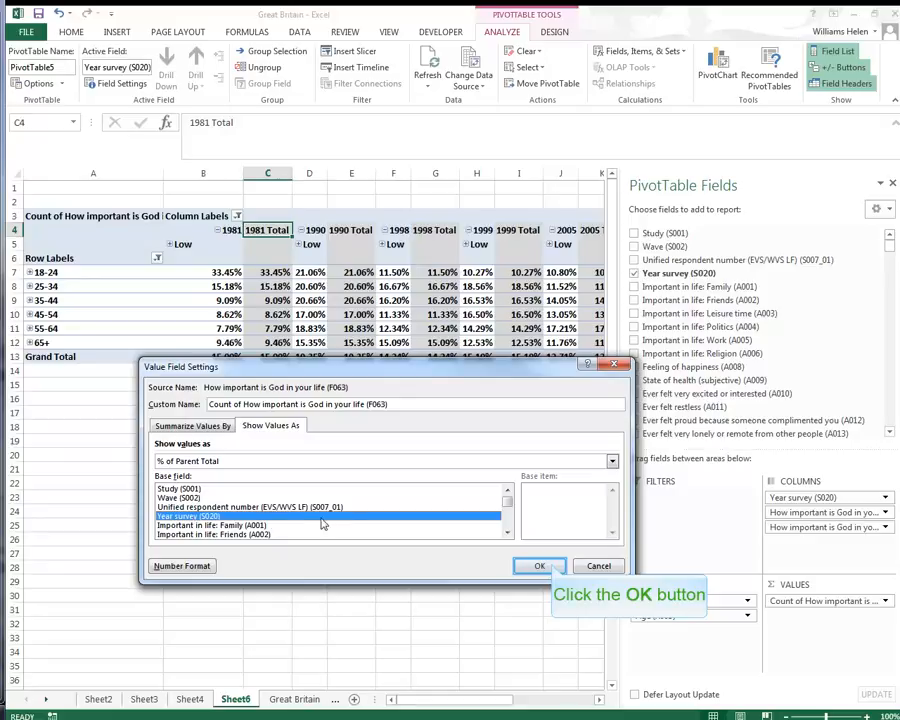
click(540, 566)
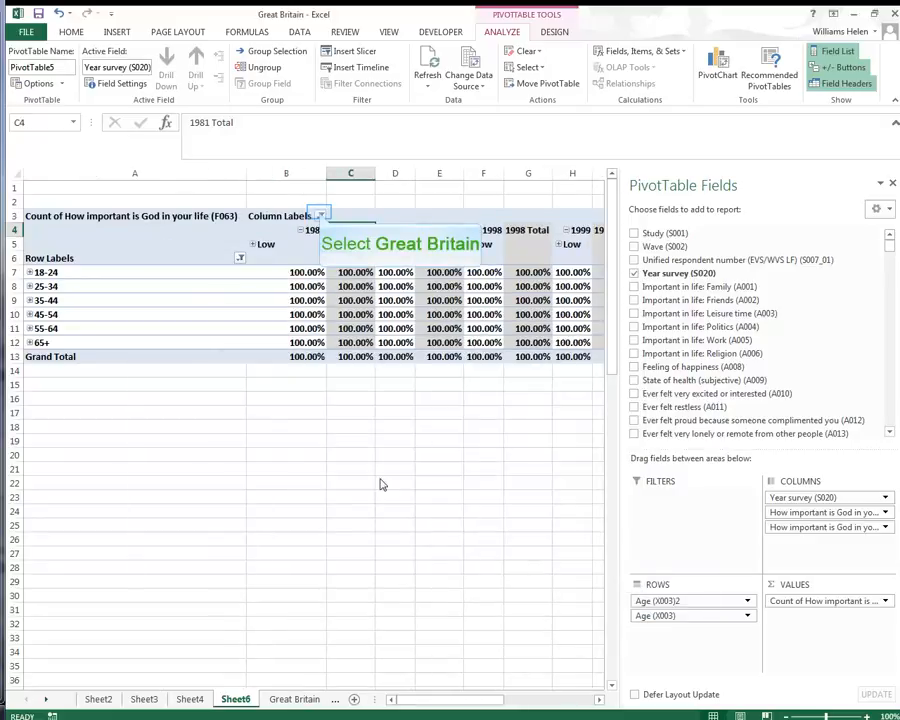
- Include the Higher group again in the importance of God column filter and check the 1981 percentages
click(320, 216)
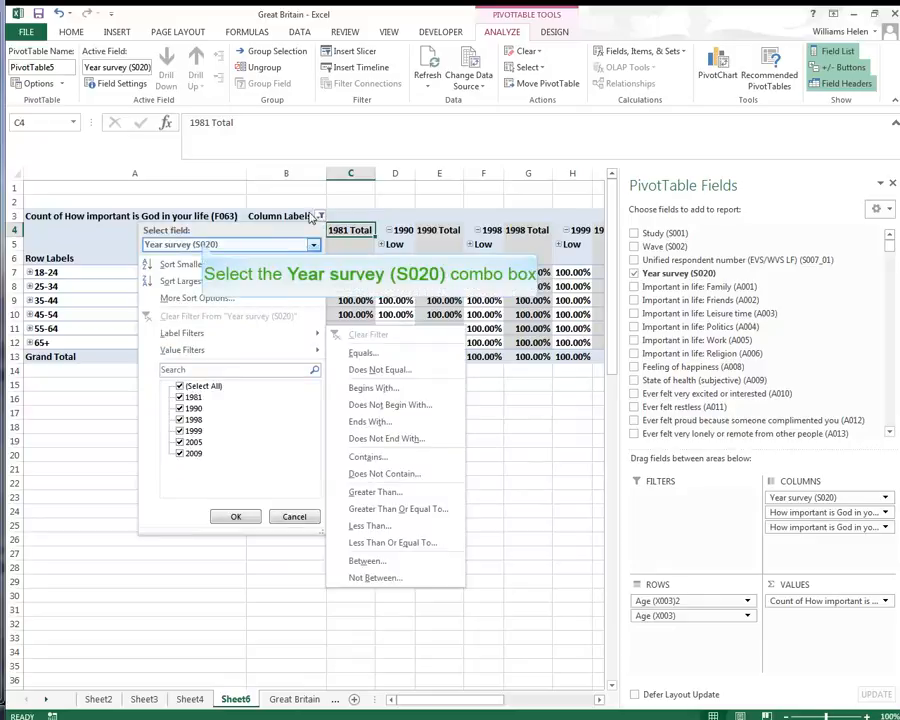
click(203, 245)
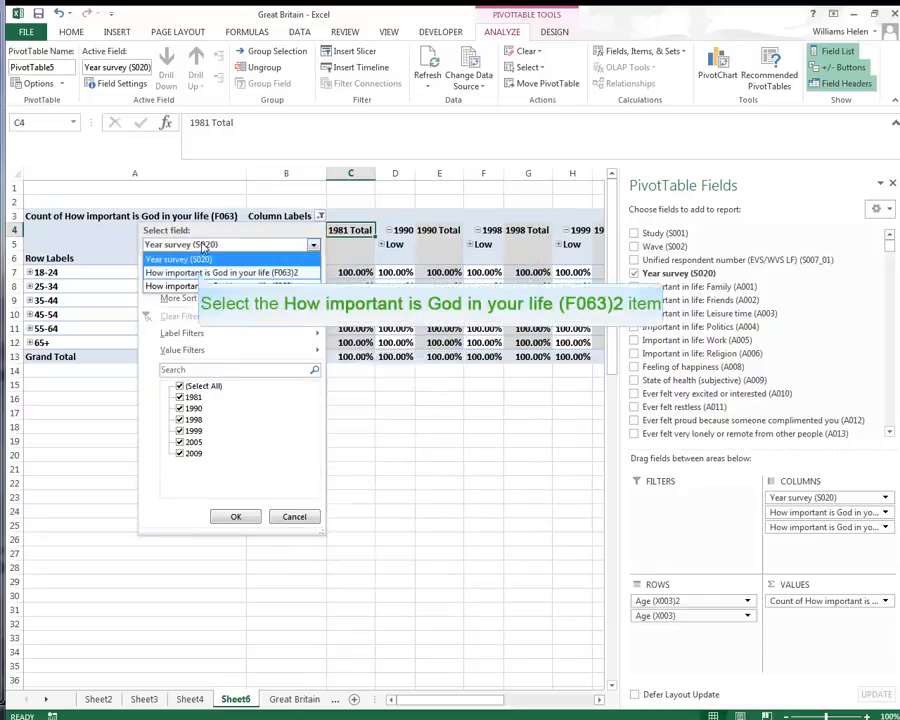
click(200, 268)
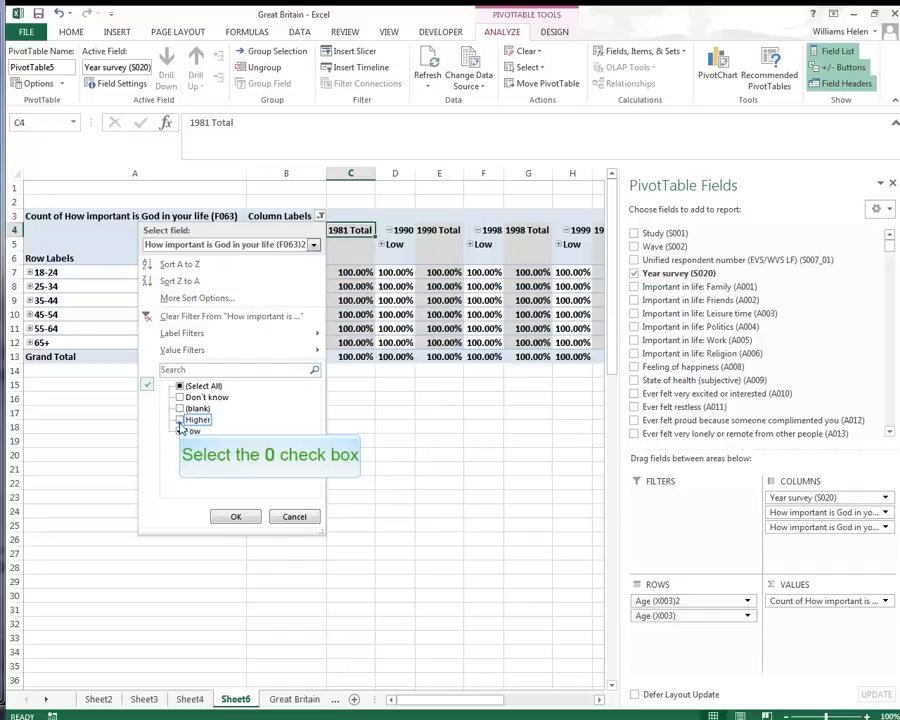
click(180, 430)
click(236, 516)
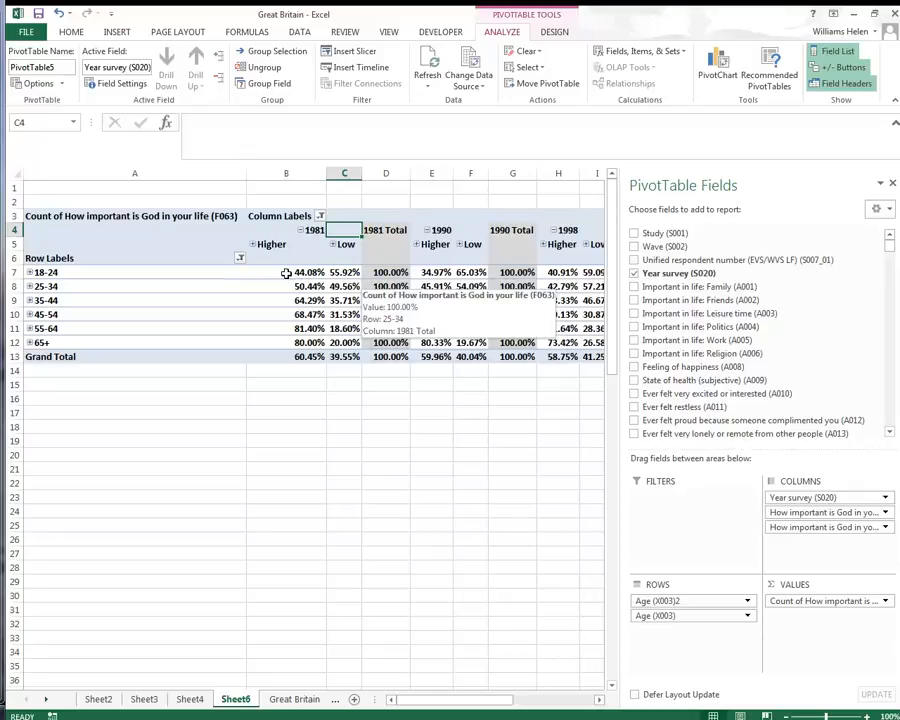
drag(286, 273, 381, 357)
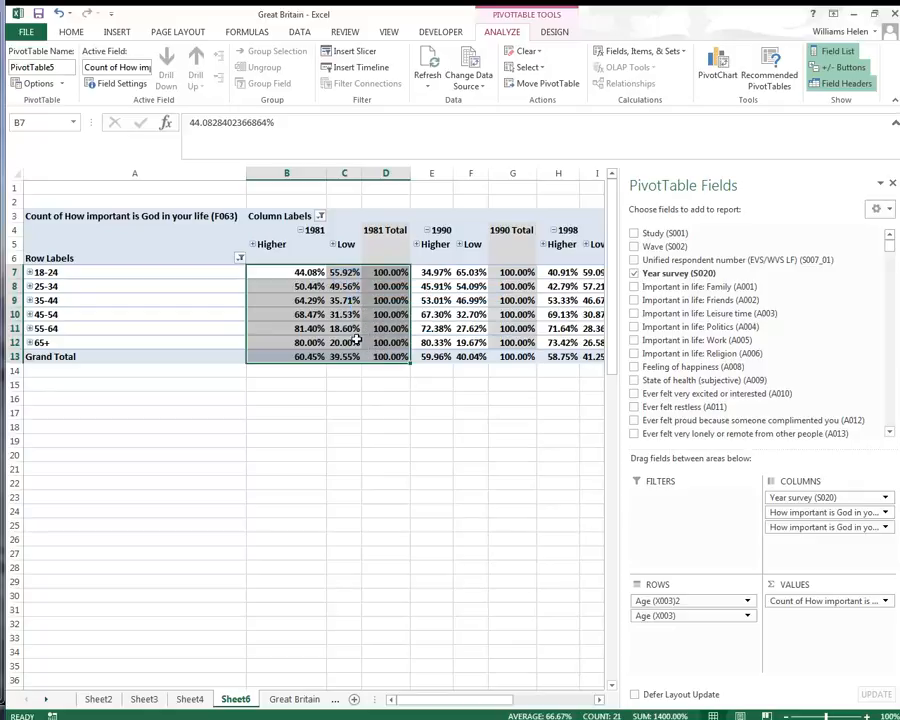
click(344, 273)
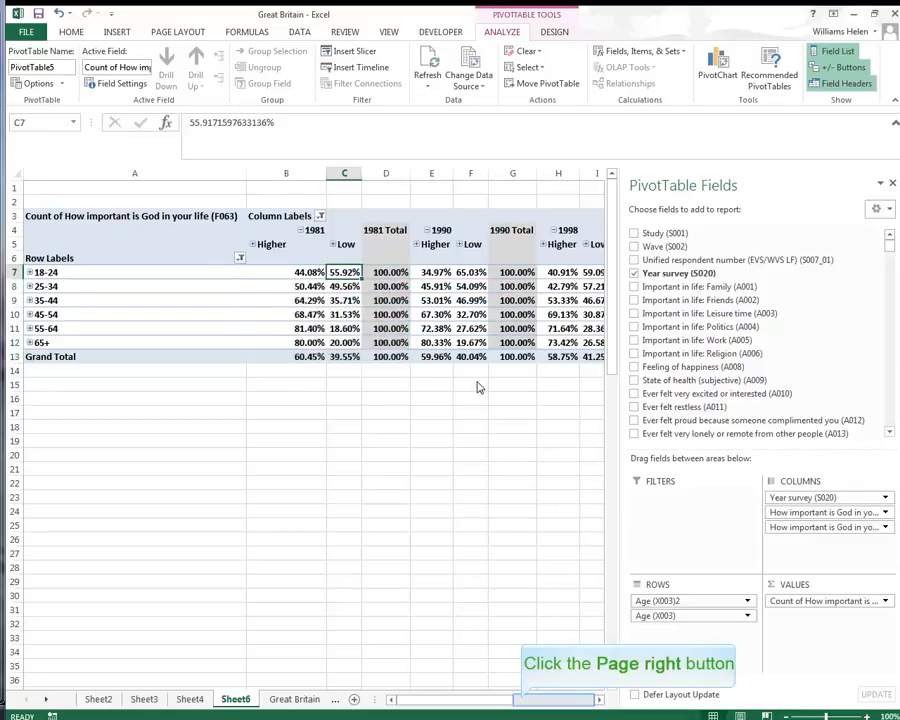
- Copy the PivotTable range from the row labels through 2009 Total and paste it at A23 as Values & Number Formatting
click(521, 703)
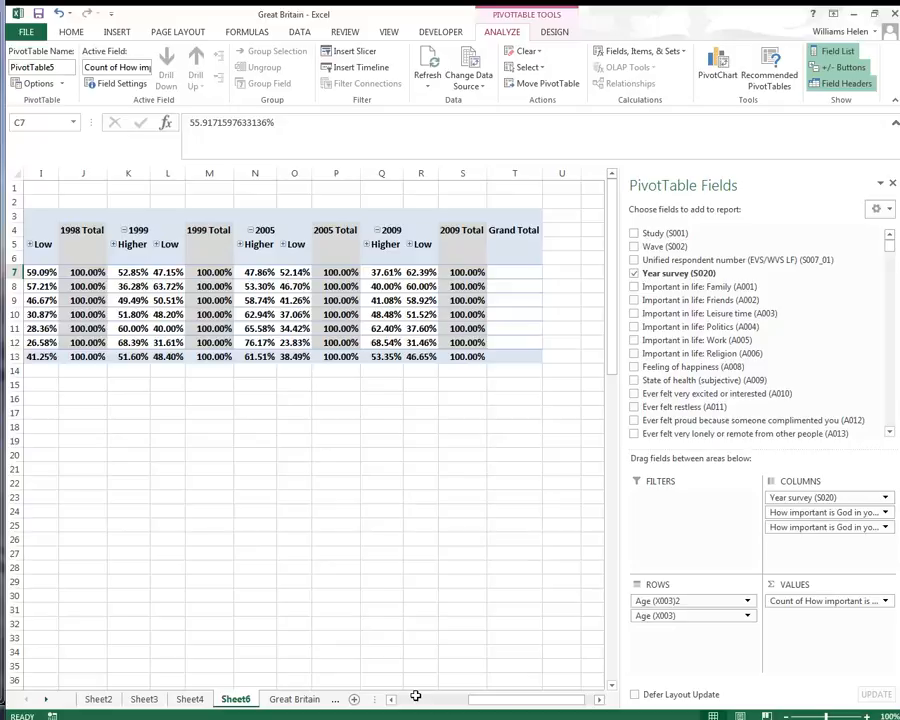
drag(472, 230, 2, 370)
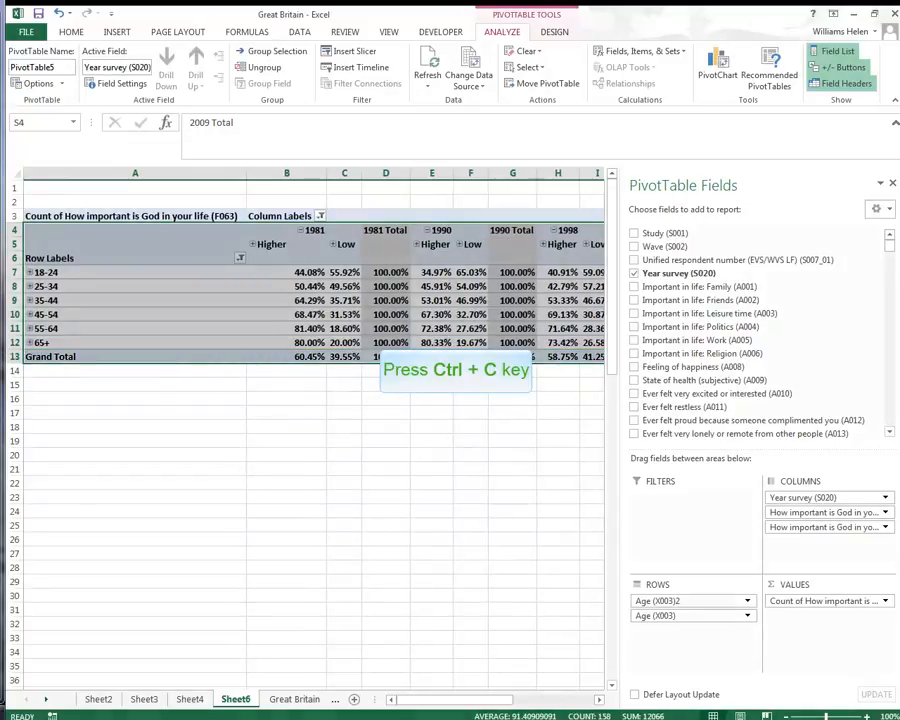
key(ctrl+c)
click(132, 492)
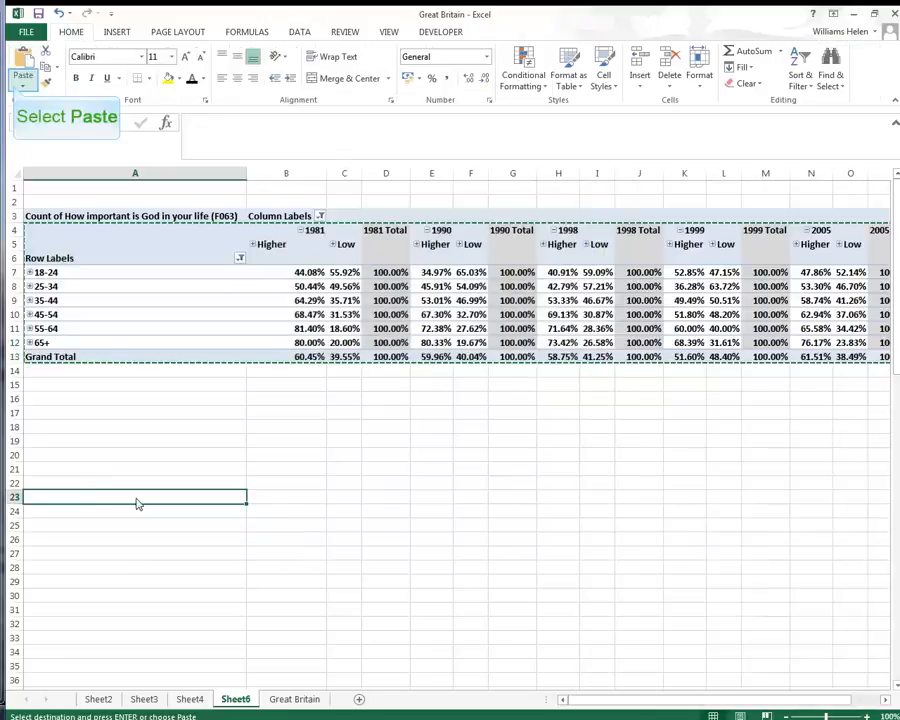
click(18, 86)
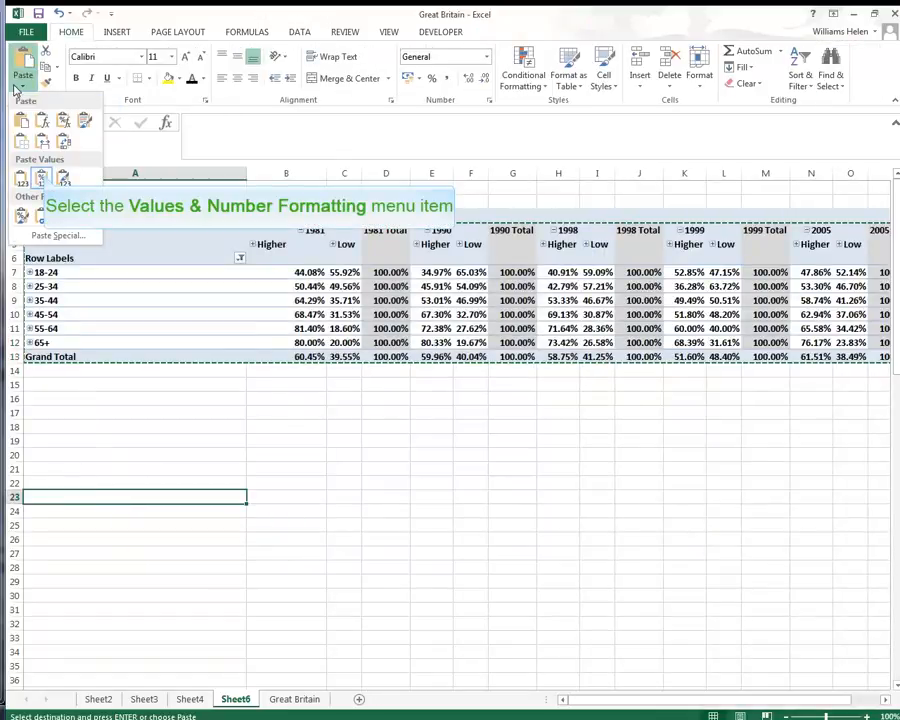
click(43, 178)
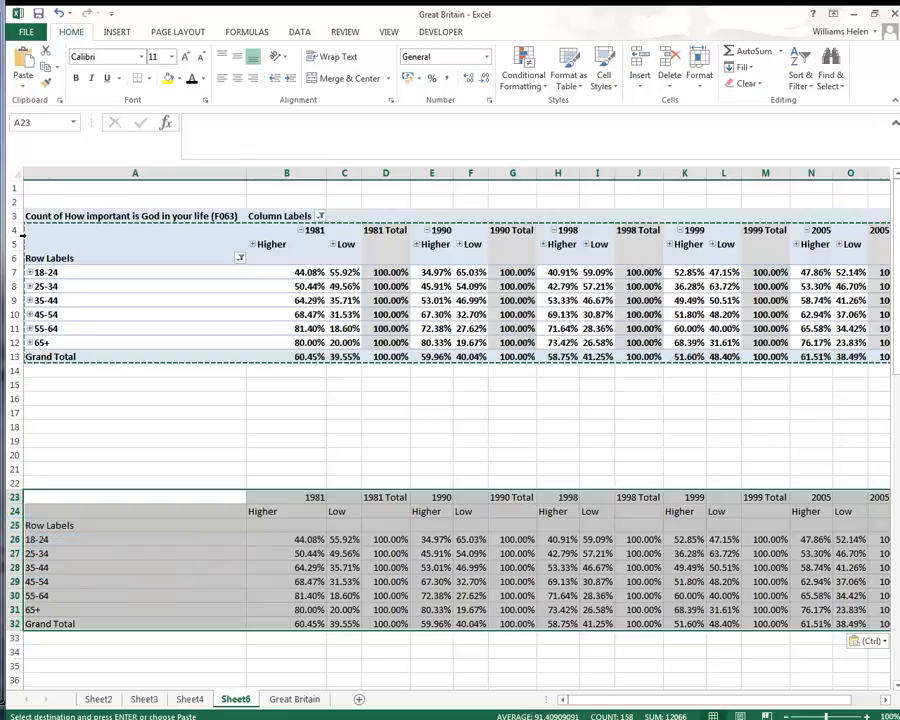
- Delete the Row Labels row from the pasted table and enter 1981 as the year heading above its Low column in C23
click(14, 525)
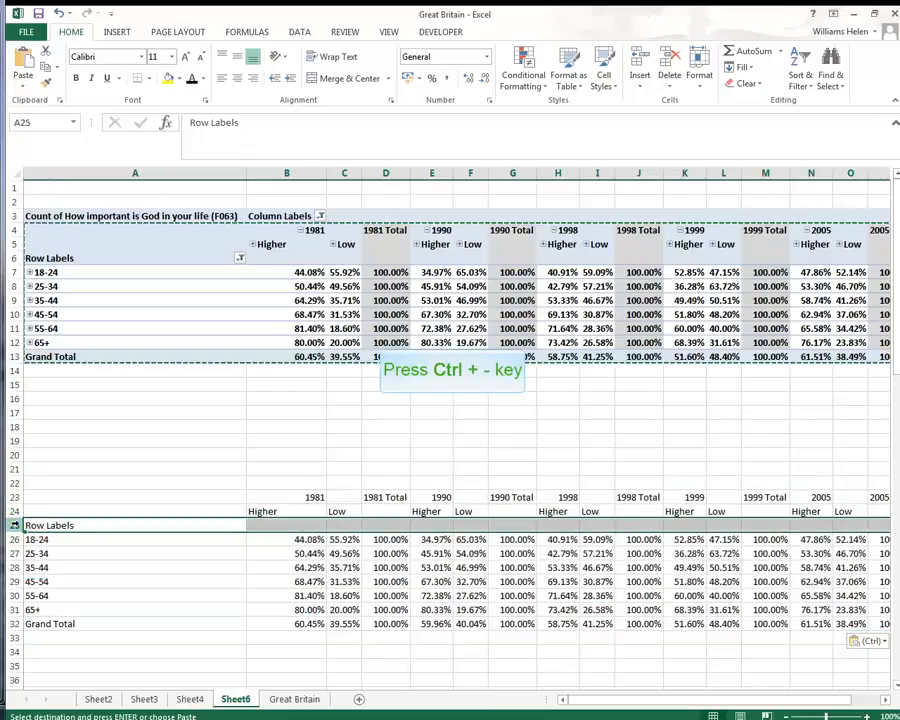
key(ctrl+minus)
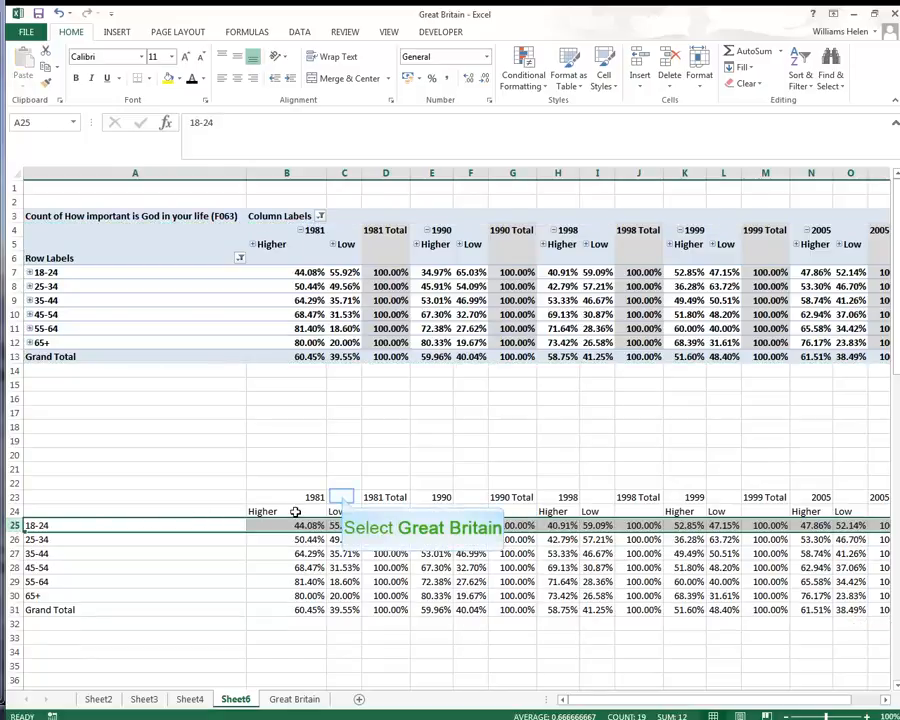
click(341, 496)
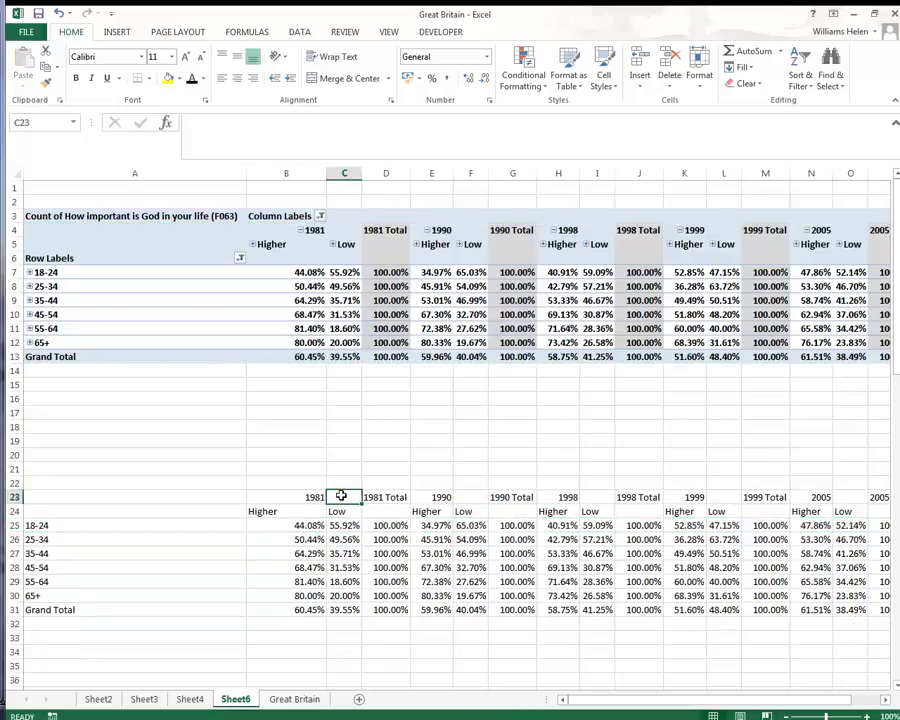
text(1981)
key(Tab)
key(Tab)
key(Tab)
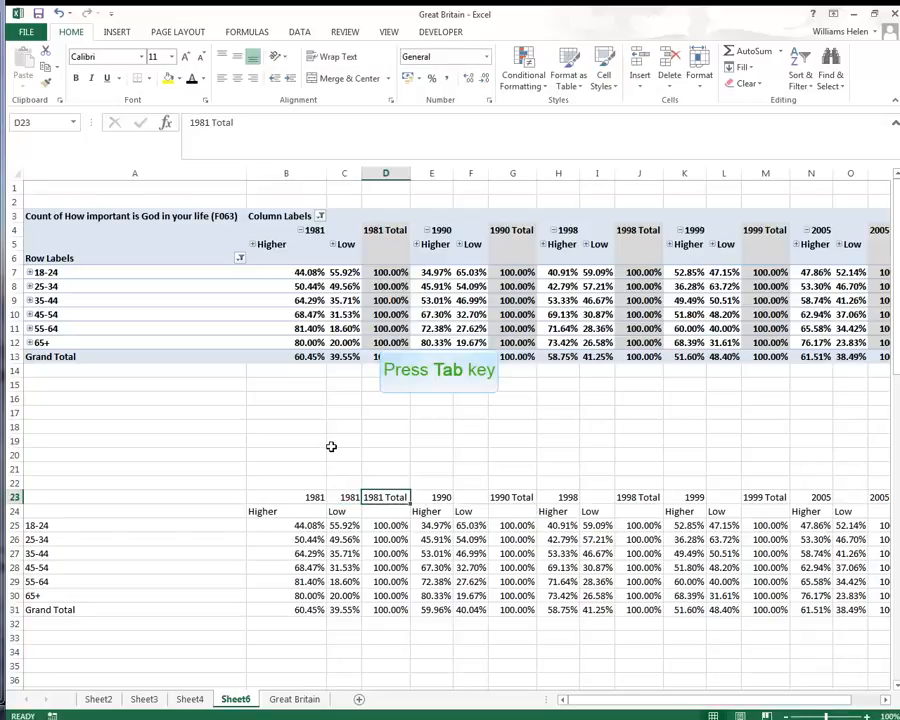
- Fill in the missing year headings 1990 and 1998 in row 23 above their Low columns
text(1990)
key(Tab)
key(Tab)
key(Tab)
text(1998)
key(Tab)
key(Tab)
key(Tab)
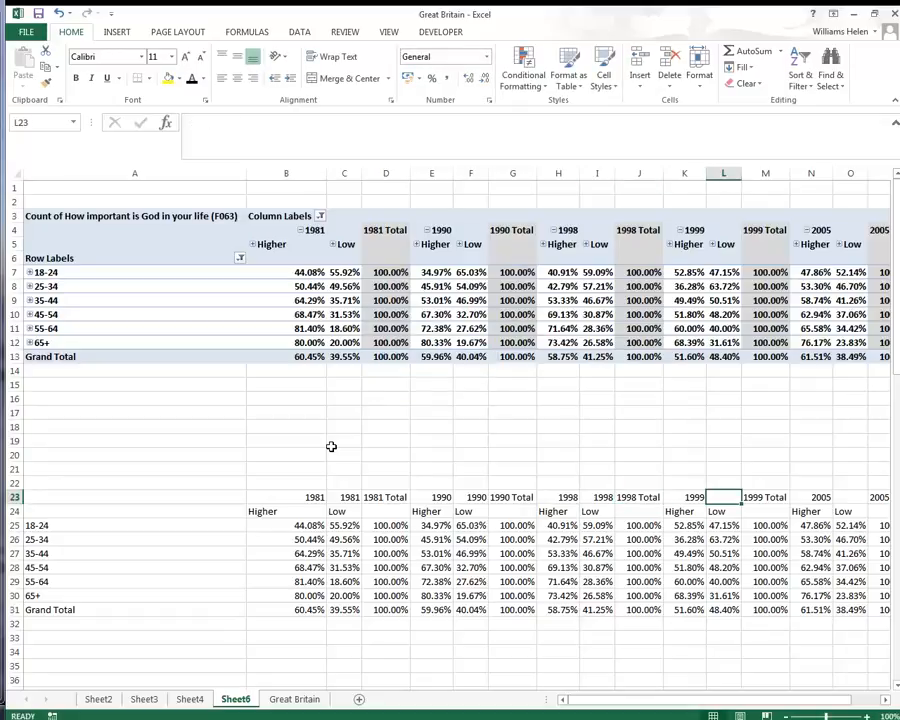
- Enter the year headings 1999, 2005 and 2009 in row 23 above the remaining Low columns of the pasted table
text(1999)
key(Tab)
key(Tab)
key(Tab)
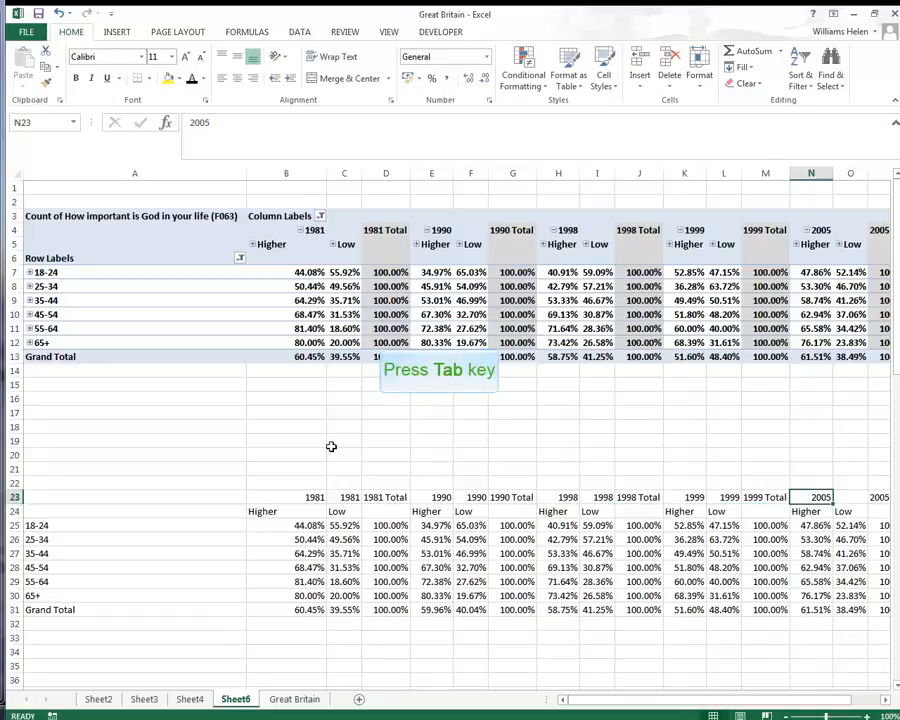
text(2005)
key(Tab)
key(Tab)
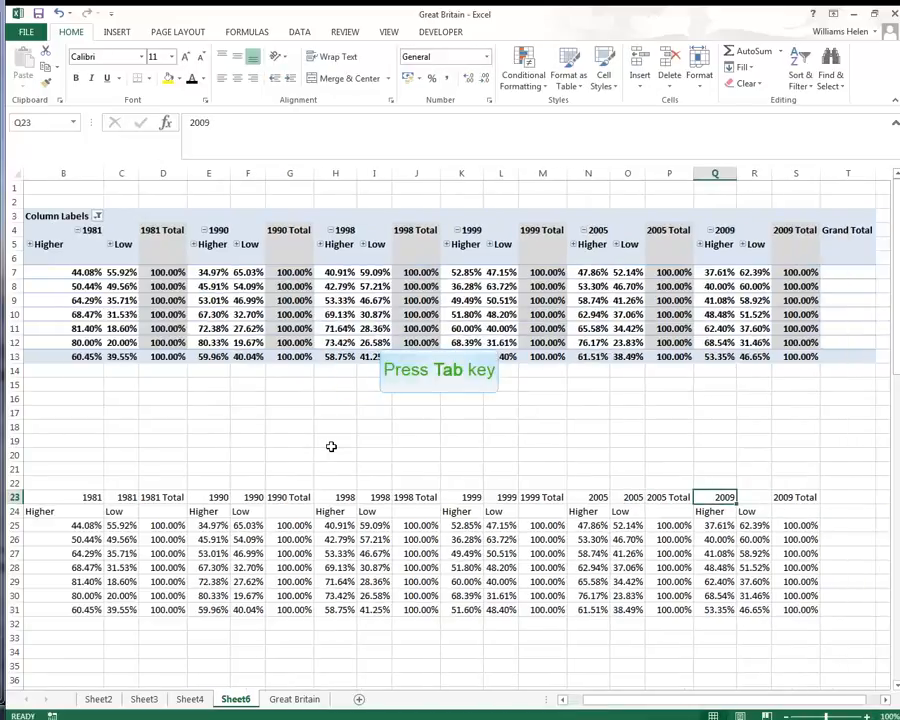
key(Tab)
text(2009)
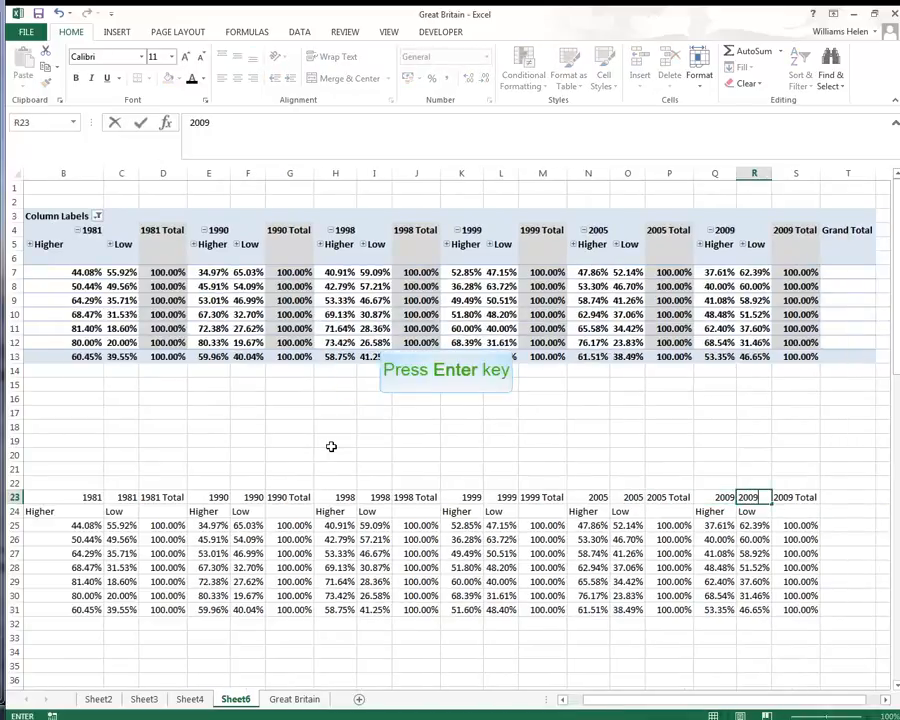
key(Return)
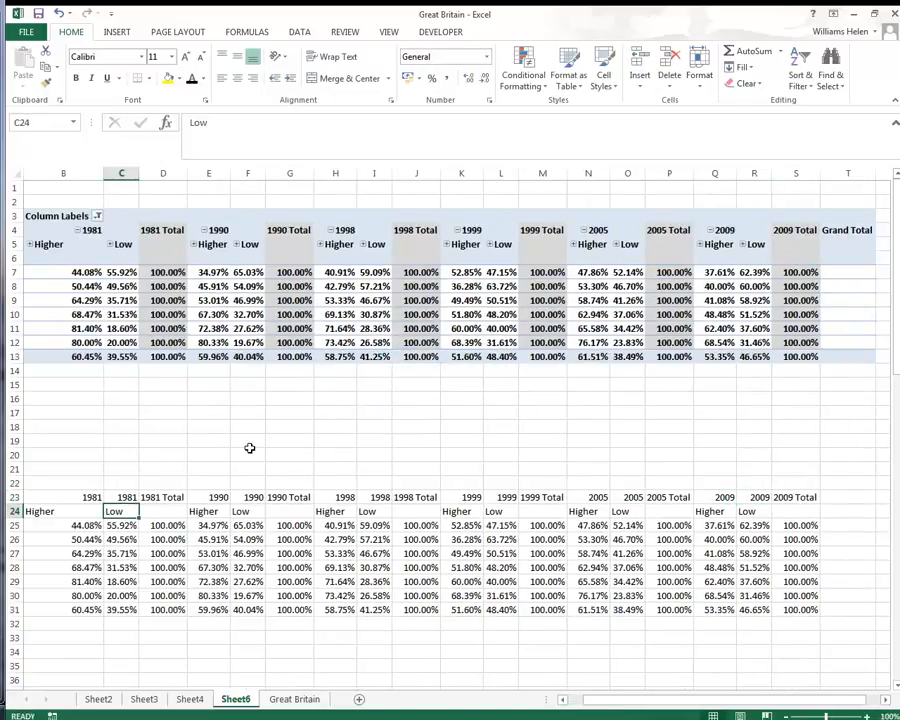
- Clear the pasted Higher columns for 1981, 1990 and 1998 and the 1981 Total and 1990 Total columns
drag(80, 497, 78, 609)
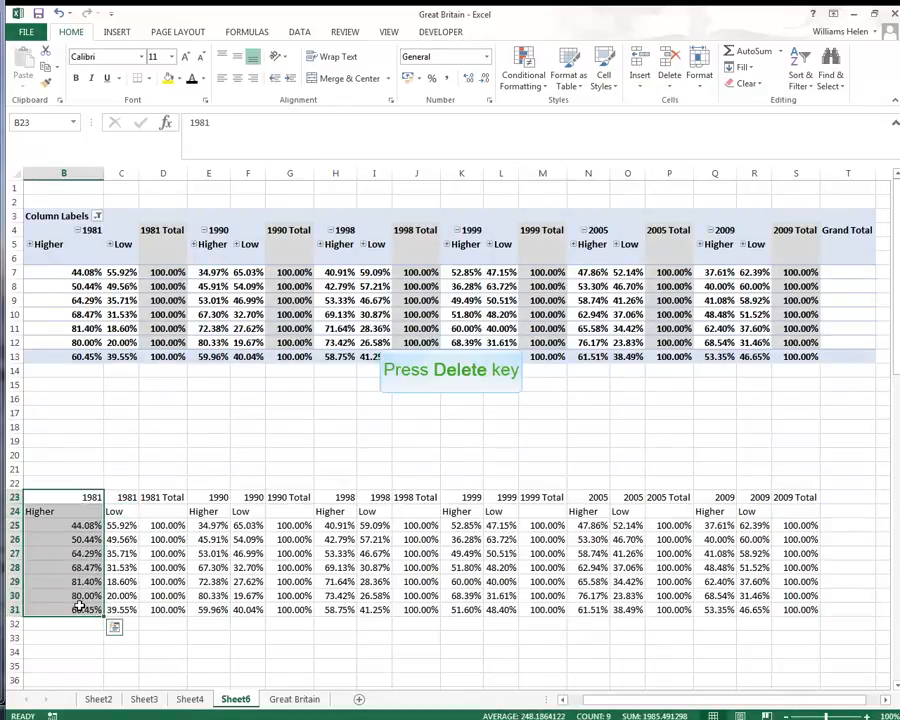
key(Delete)
drag(155, 497, 155, 609)
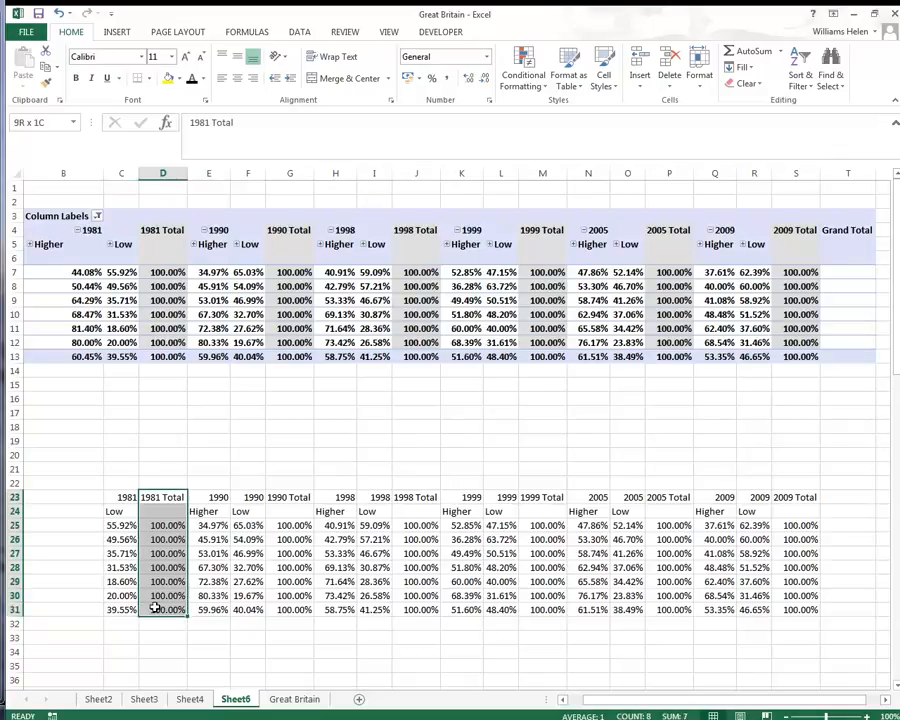
key(Delete)
drag(203, 497, 201, 609)
key(Delete)
drag(284, 494, 328, 607)
key(Delete)
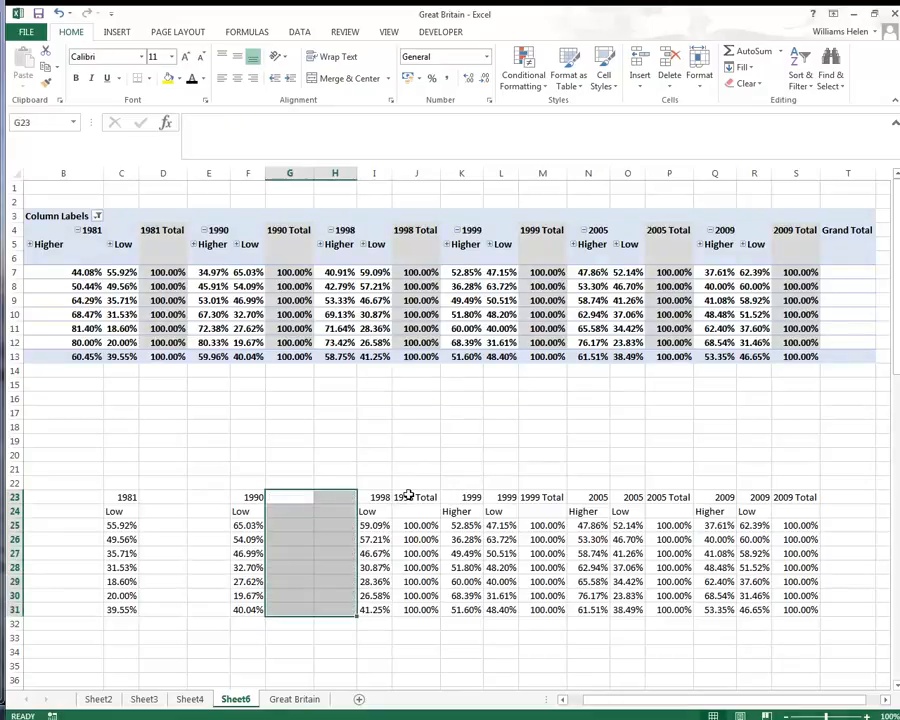
- Clear the pasted 1998 Total, 1999 Total, 2005 Total and 2009 Total columns and the Higher columns for 1999, 2005 and 2009
drag(410, 494, 458, 606)
key(Delete)
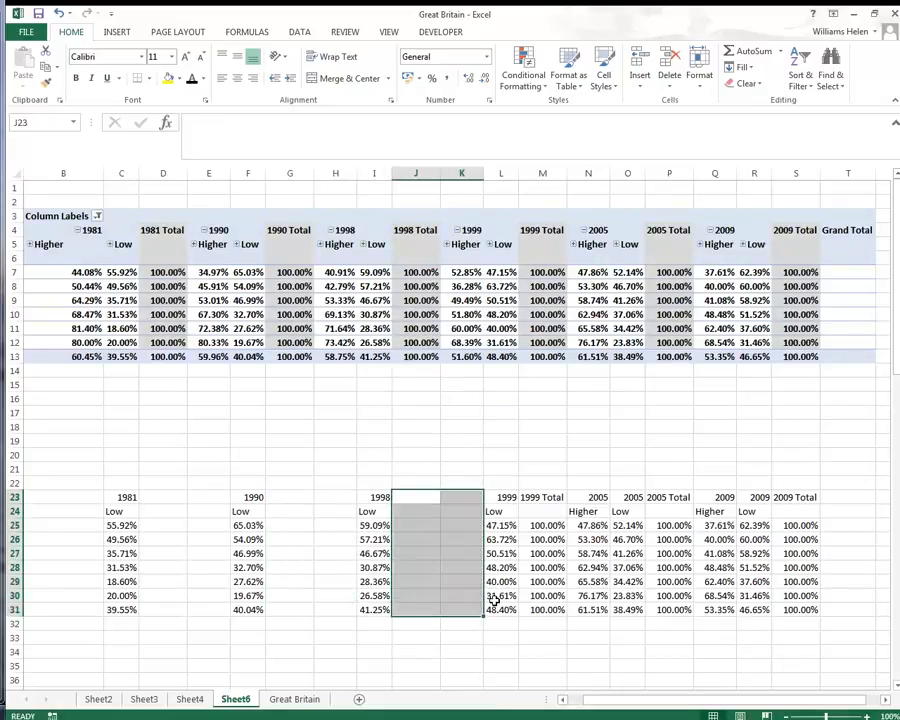
drag(534, 496, 588, 607)
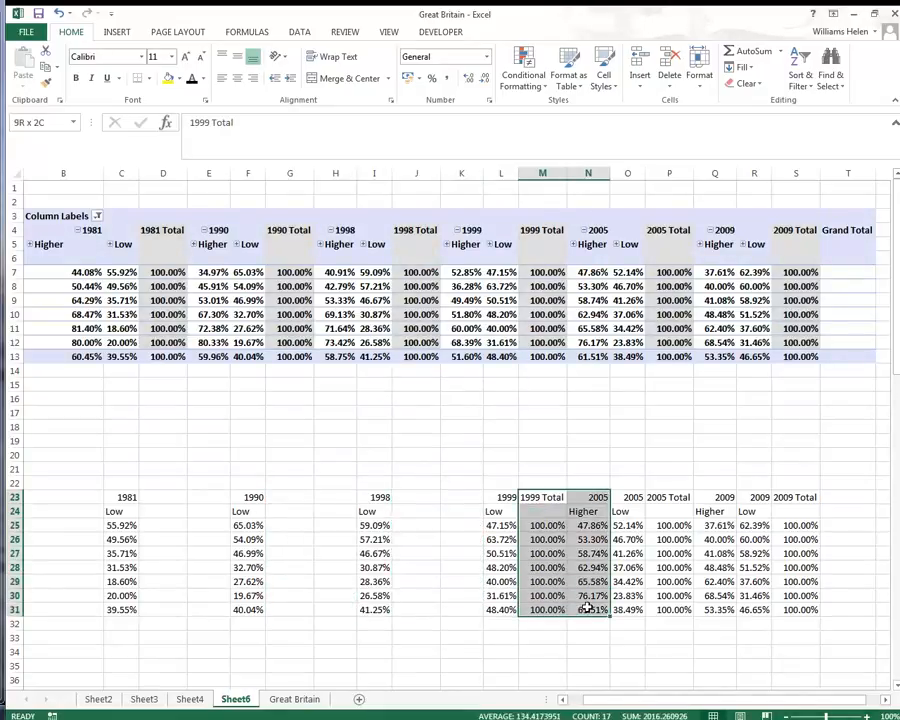
key(Delete)
drag(658, 497, 732, 604)
key(Delete)
drag(796, 497, 790, 605)
key(Delete)
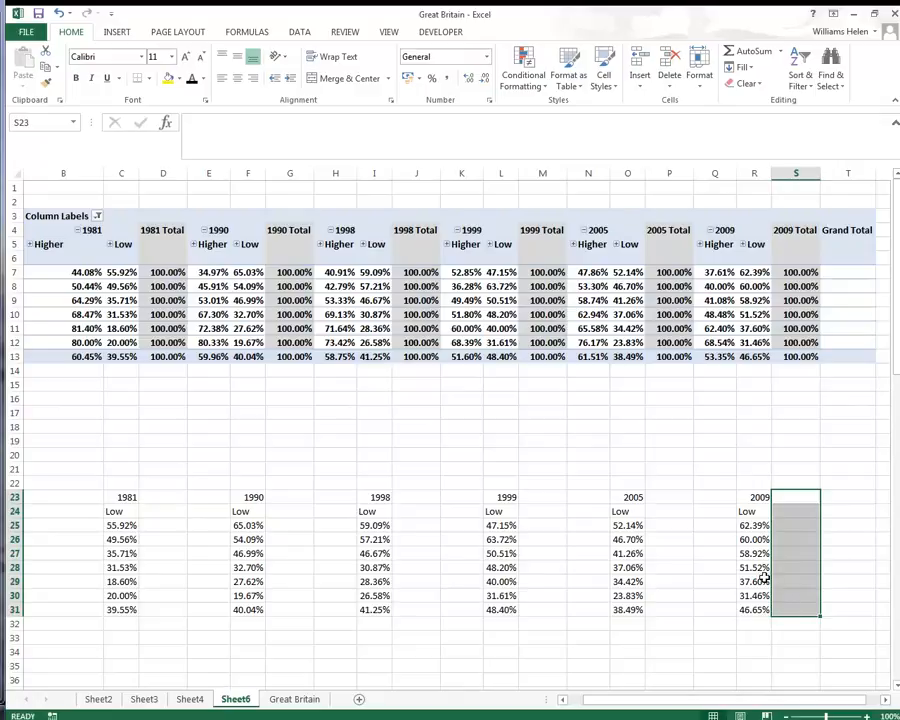
- Sort the range B23:R31 left to right by Row 23 values, smallest to largest, to close the gaps between the Low columns
drag(756, 497, 256, 622)
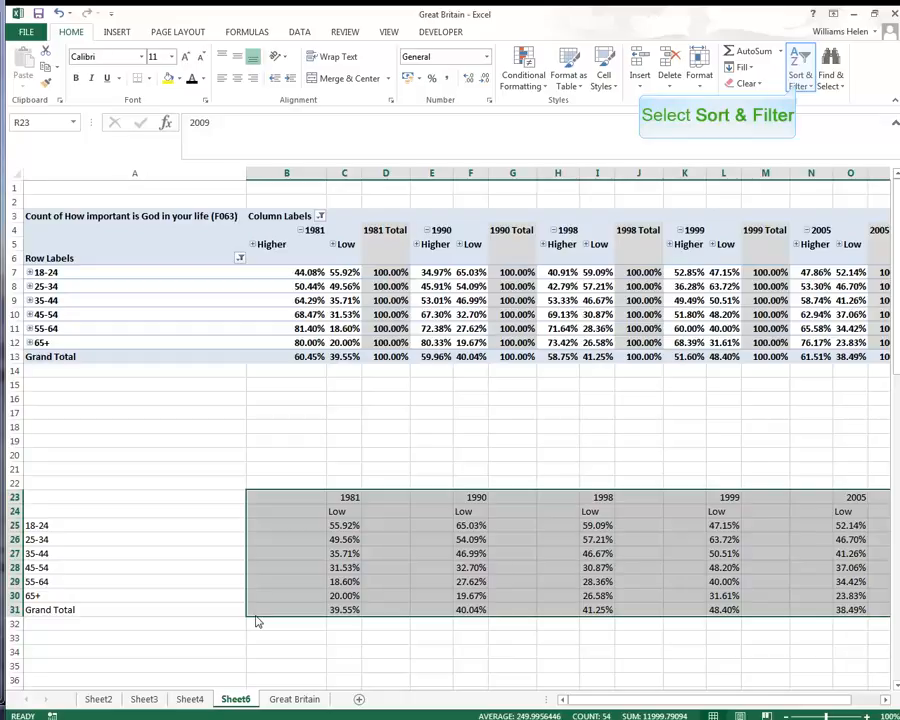
click(800, 78)
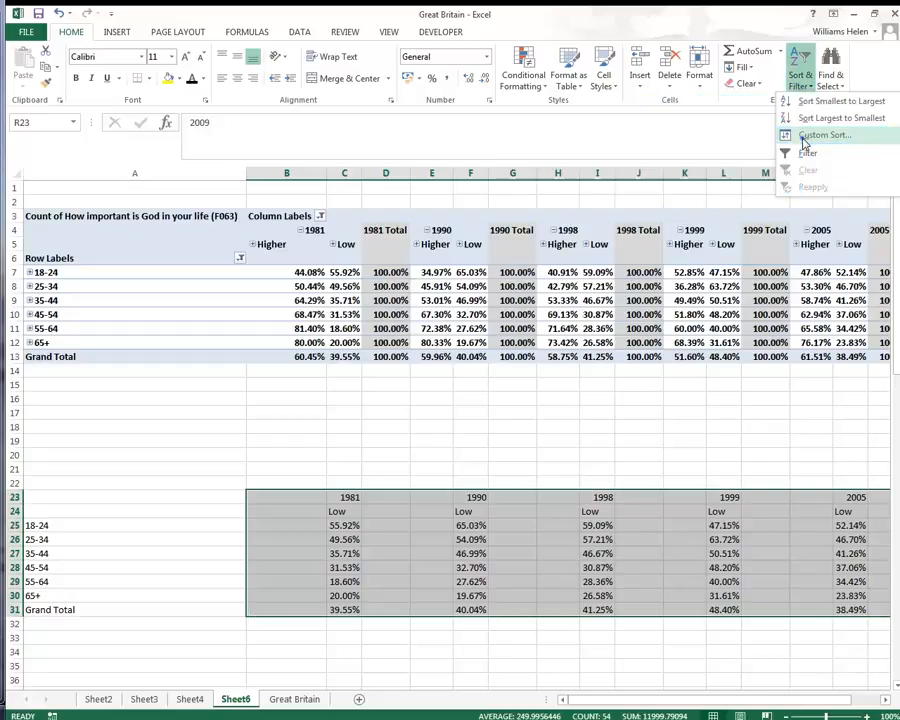
click(824, 134)
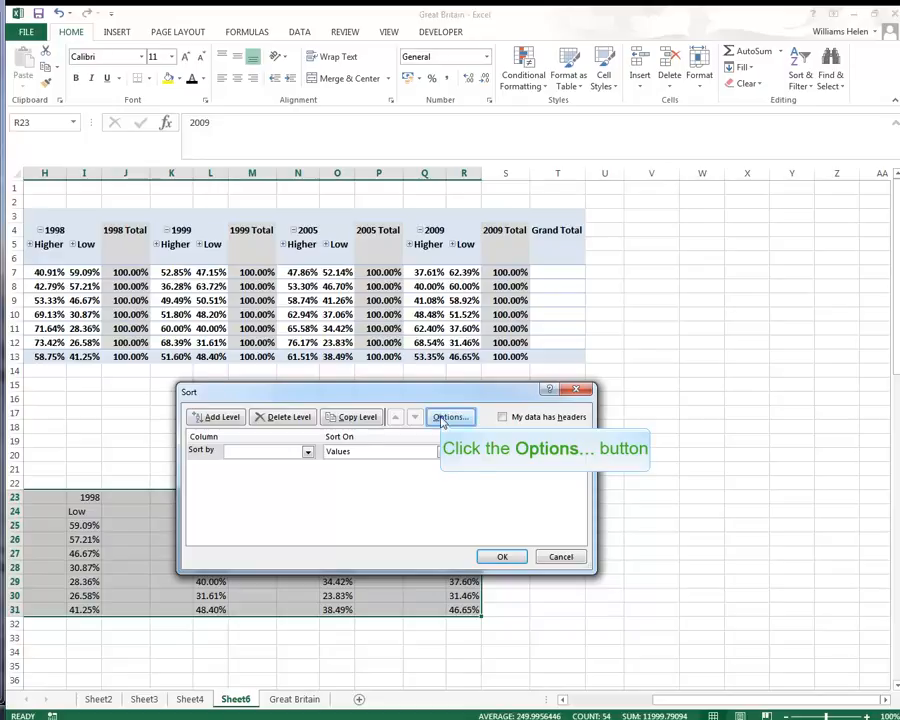
click(448, 417)
click(371, 490)
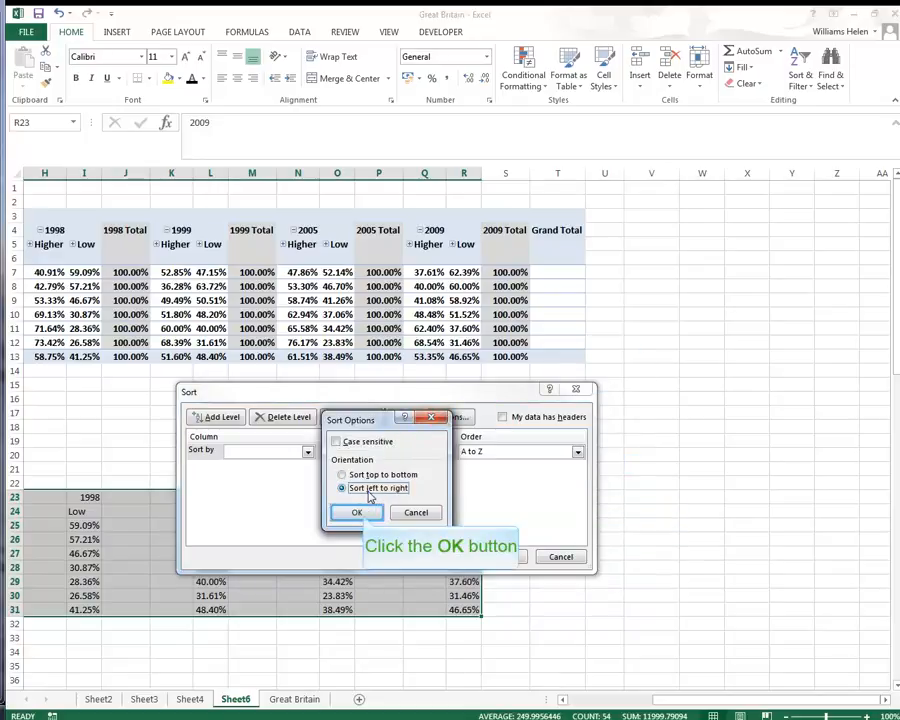
click(363, 516)
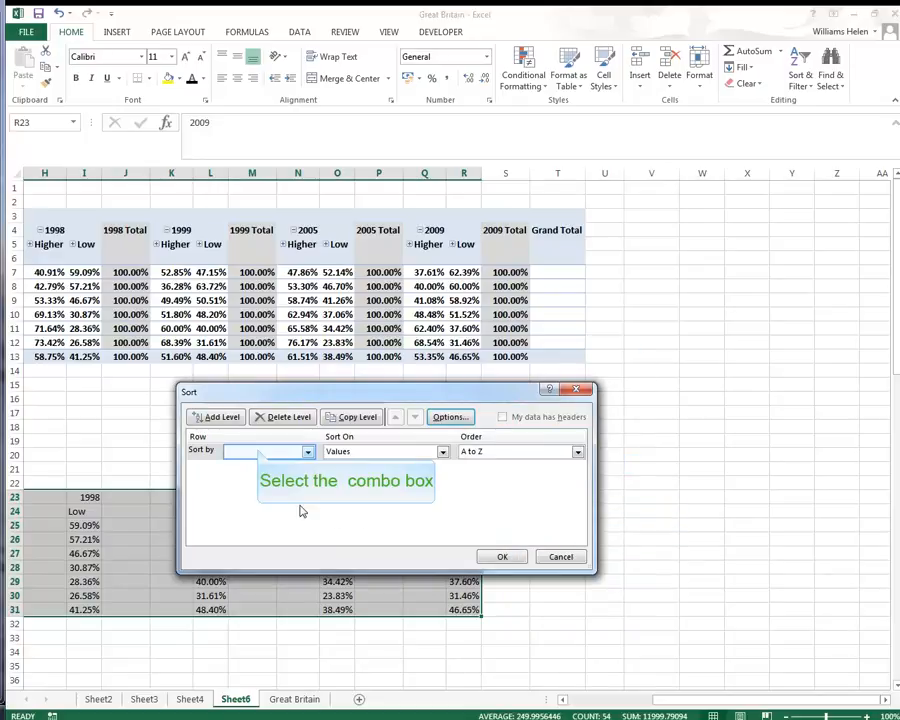
click(308, 451)
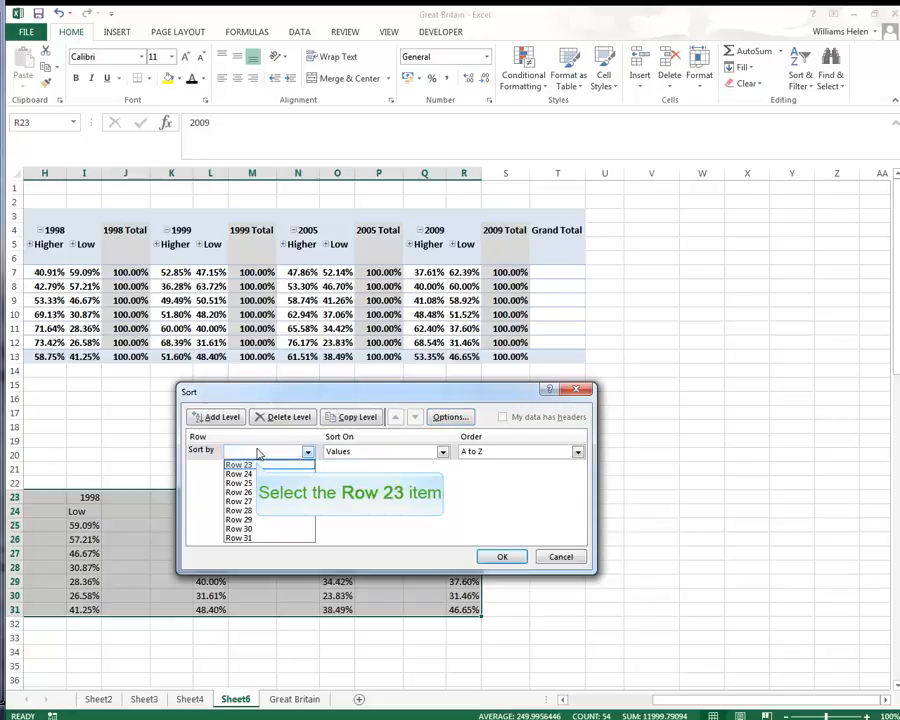
click(258, 466)
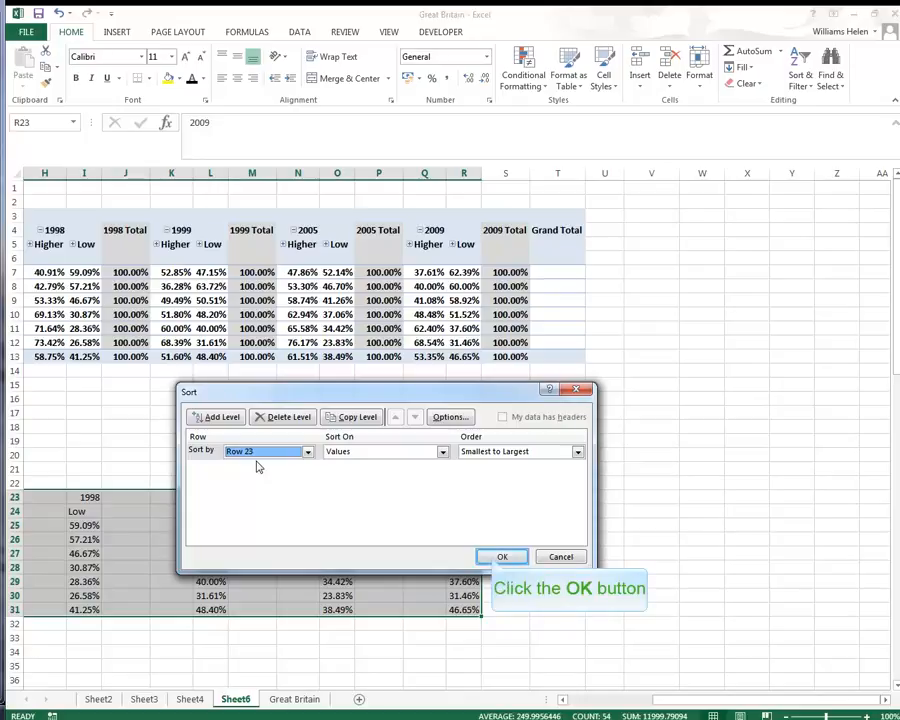
click(493, 559)
- Delete row 24, which holds the repeated Low labels beneath the year headings
drag(695, 701, 470, 709)
click(8, 511)
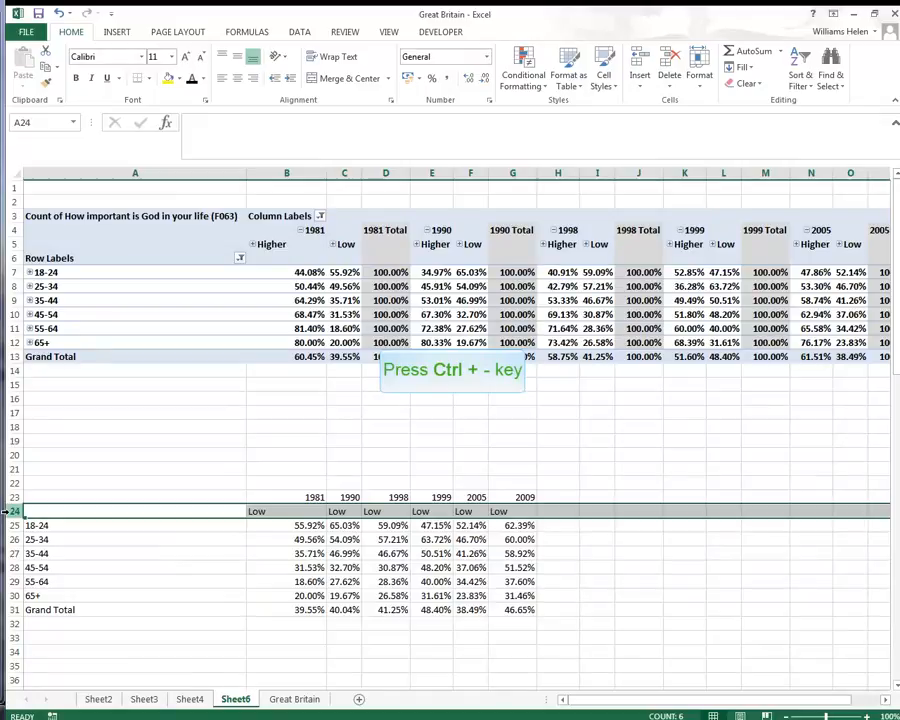
key(ctrl+minus)
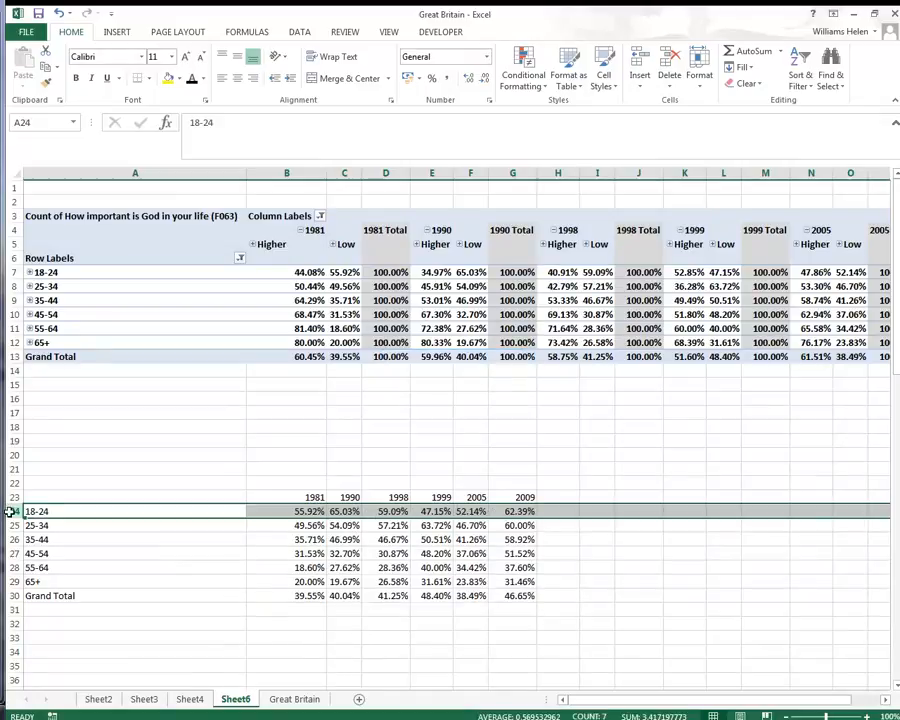
- Insert a 2-D Clustered Column chart from A23:G30 and place it beside the table, clear of the data
click(92, 499)
drag(100, 497, 533, 597)
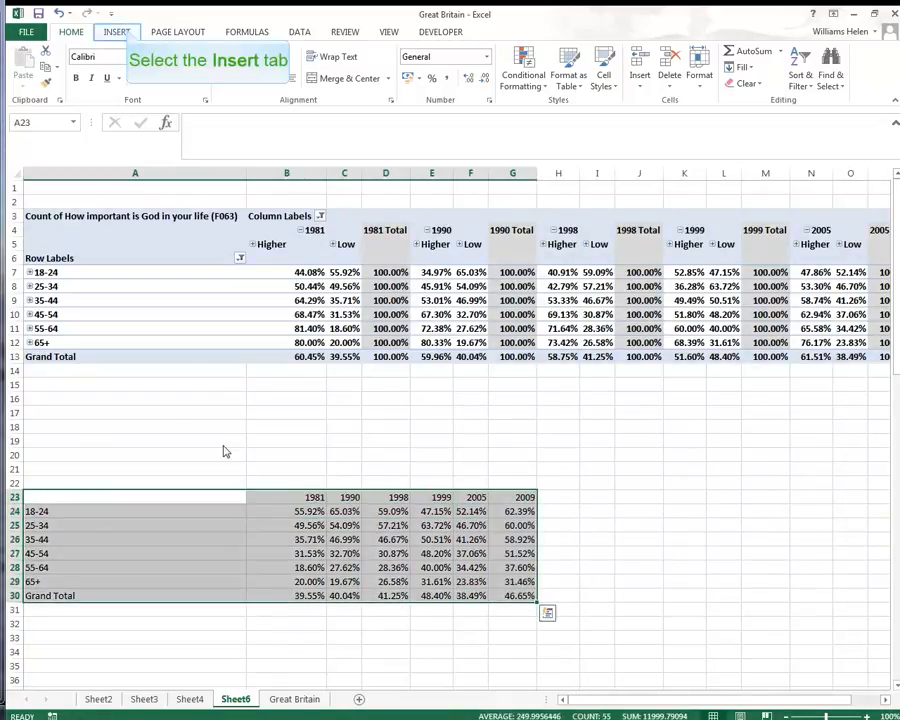
click(117, 32)
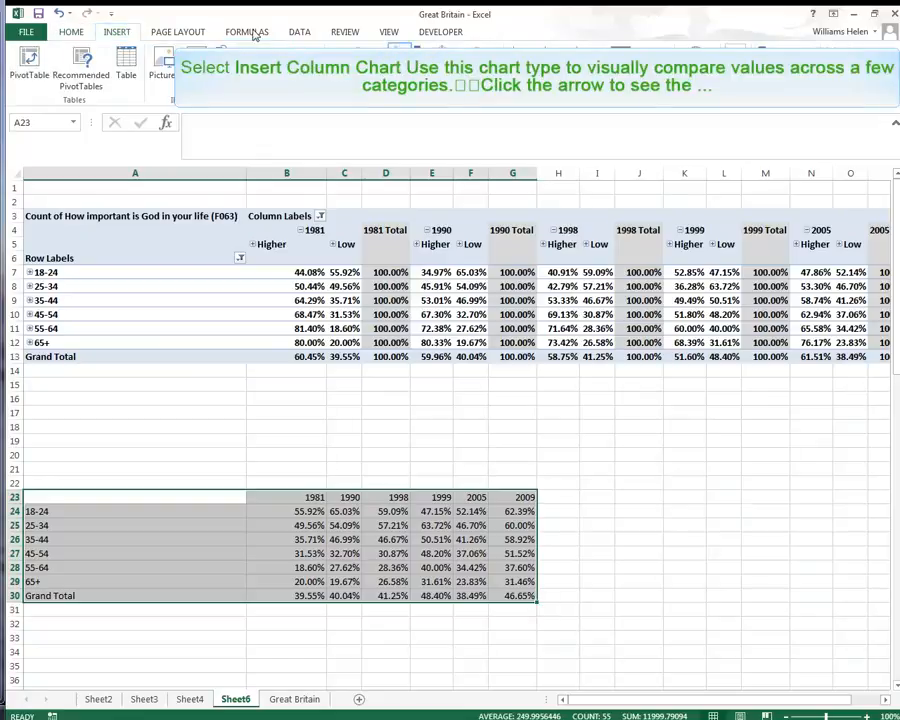
click(400, 52)
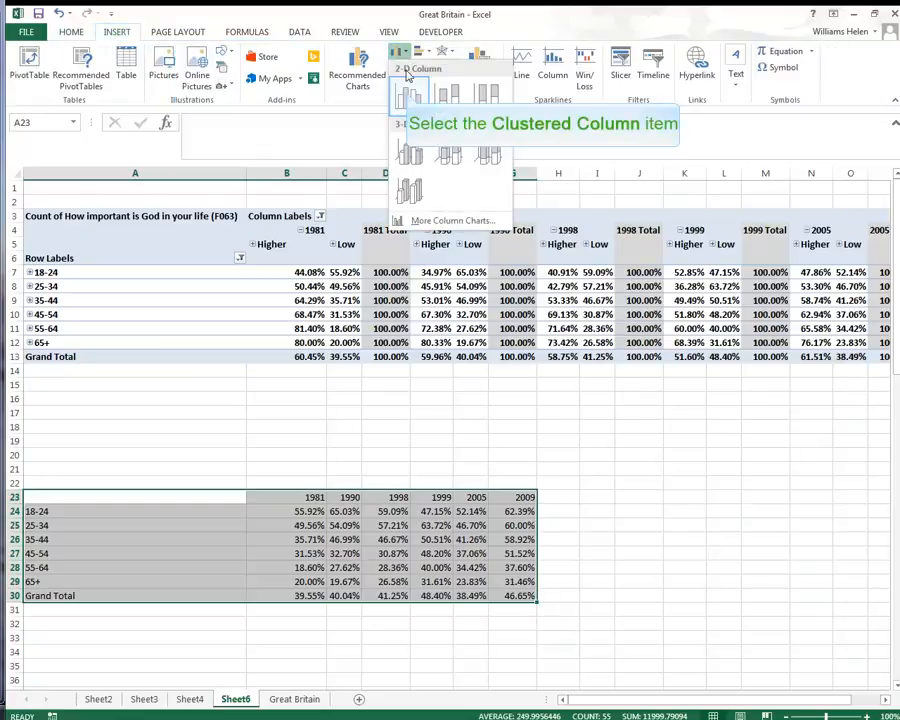
click(408, 96)
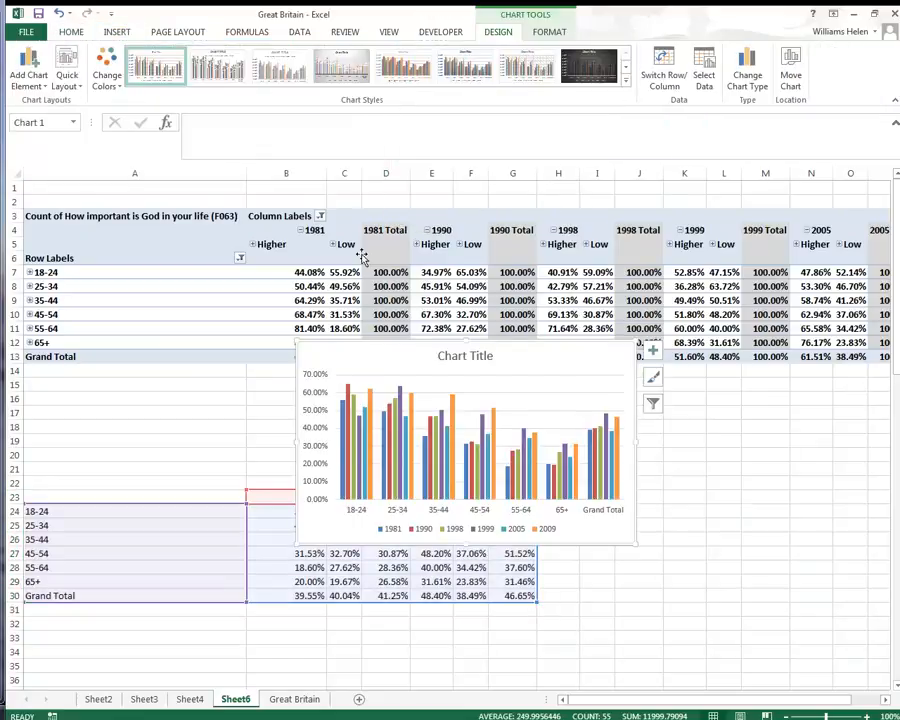
drag(417, 368, 604, 424)
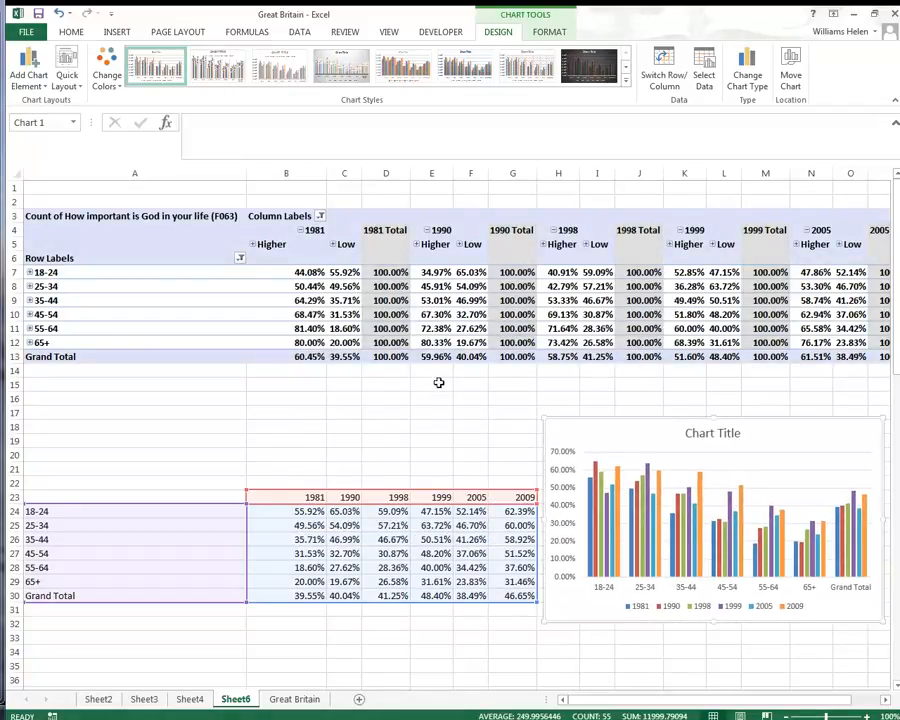
- Change the clustered column chart to a basic Line chart with the age bands along the axis
scroll(430, 375, down, 3)
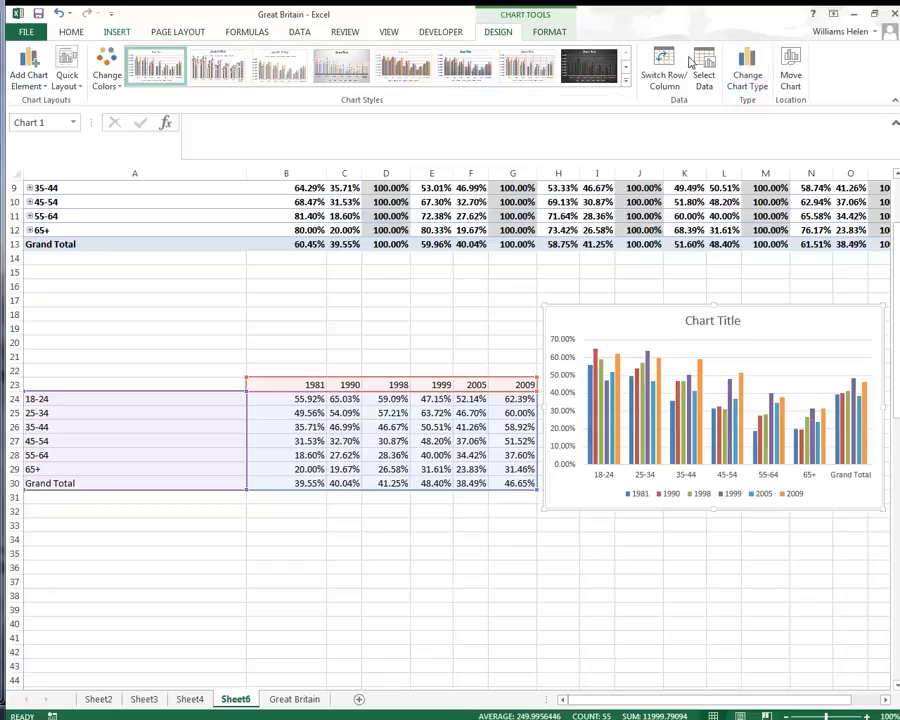
click(745, 80)
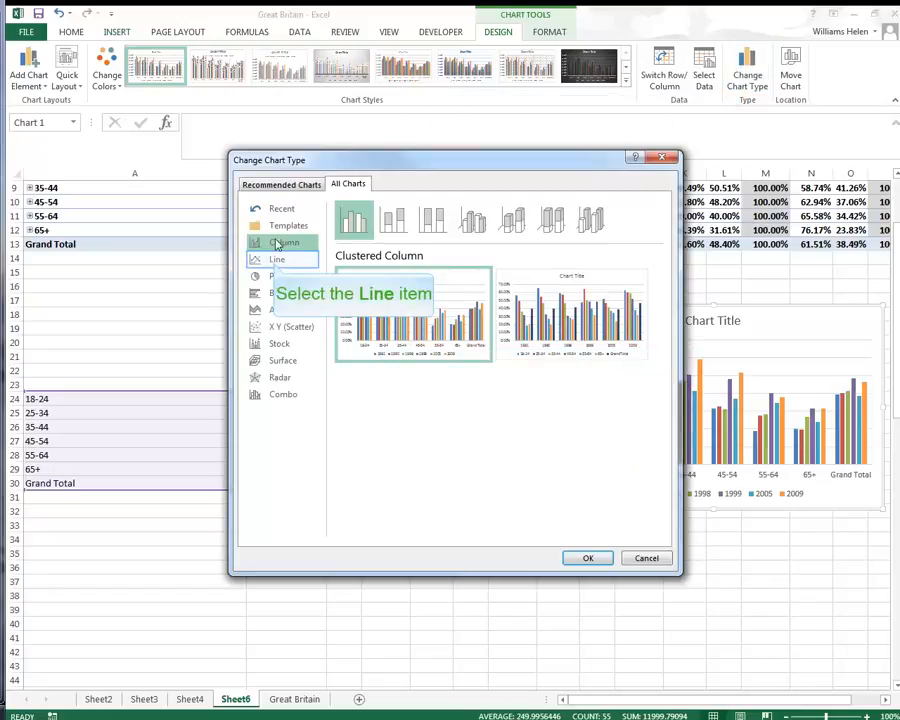
click(276, 261)
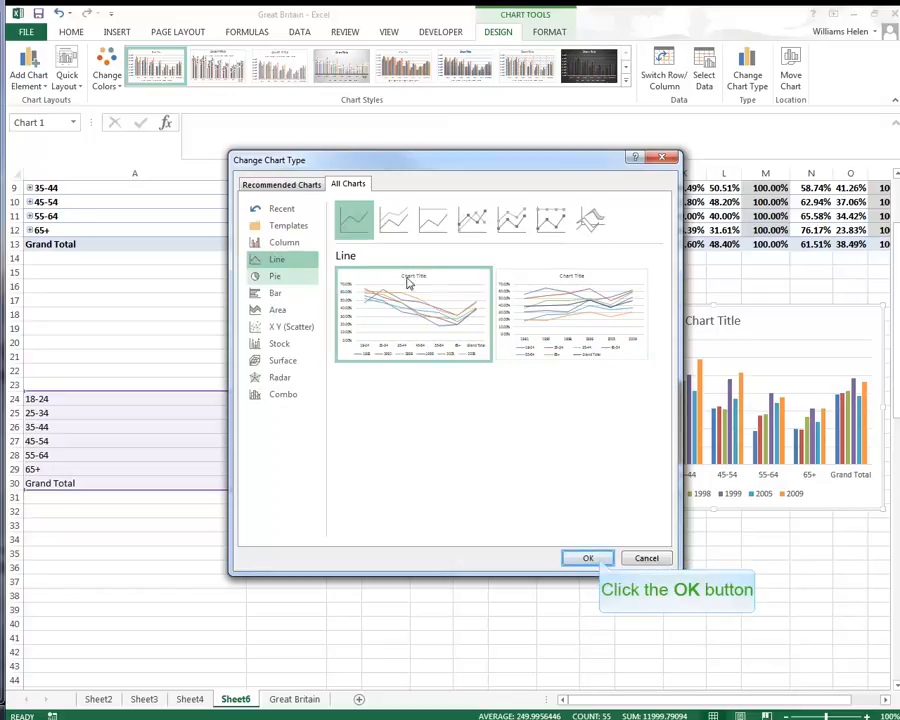
click(588, 557)
- Move the line chart directly below the table and enlarge it to span roughly rows 31 to 56
drag(603, 318, 120, 506)
scroll(186, 468, down, 7)
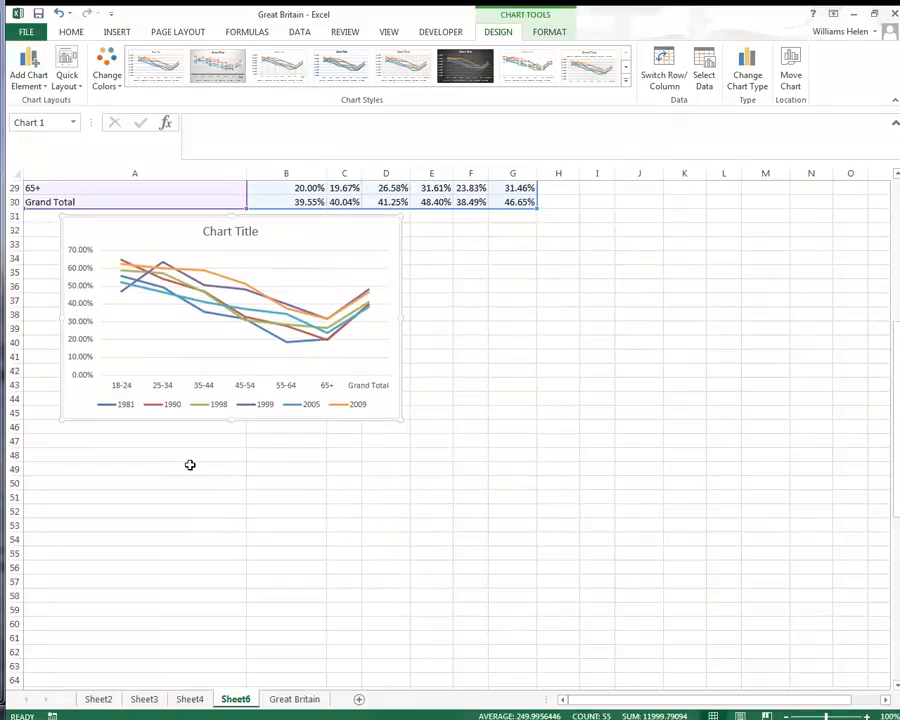
drag(399, 417, 652, 578)
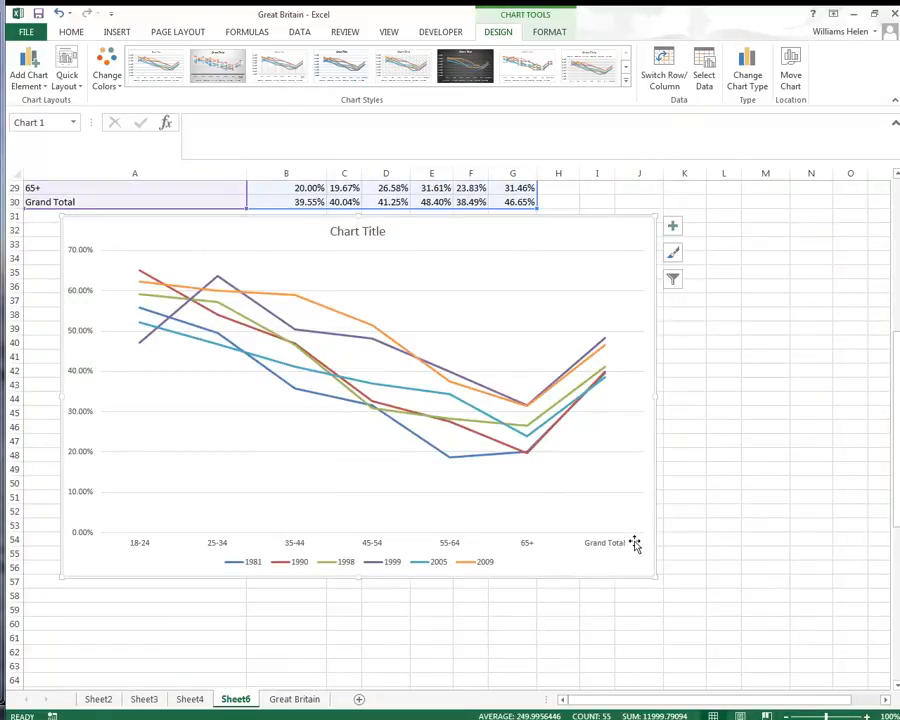
- Switch the line chart's rows and columns so survey years run along the axis and each age band is a line
scroll(634, 543, up, 5)
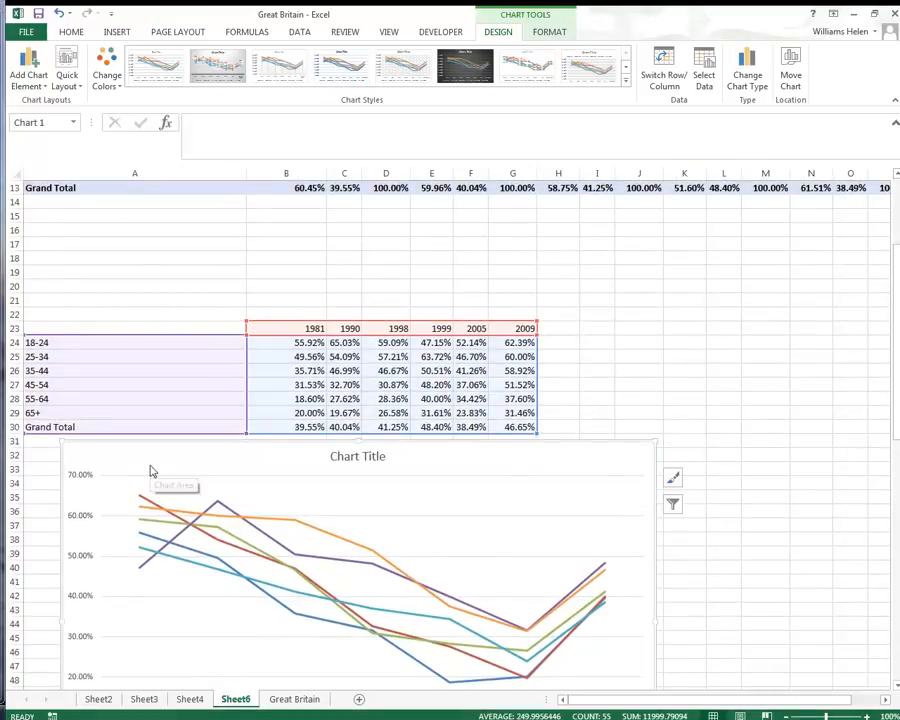
scroll(150, 466, down, 4)
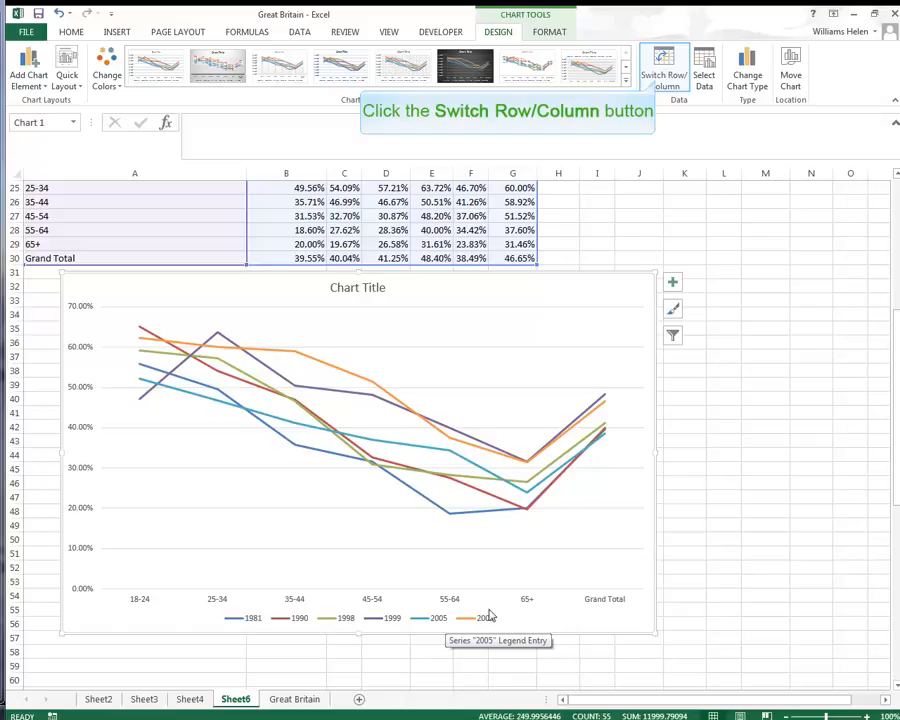
click(658, 84)
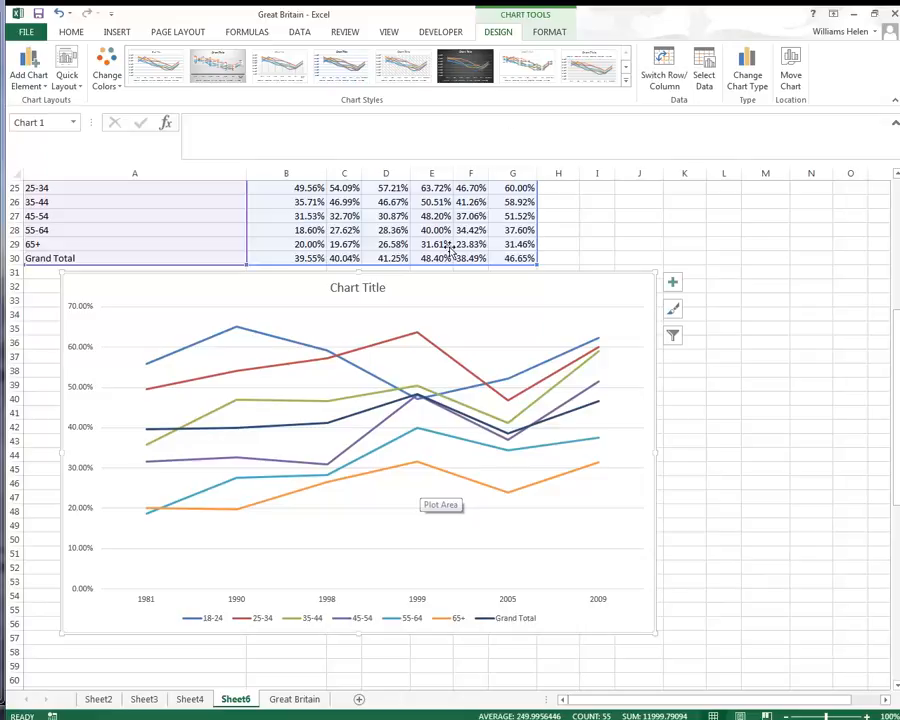
scroll(420, 487, up, 8)
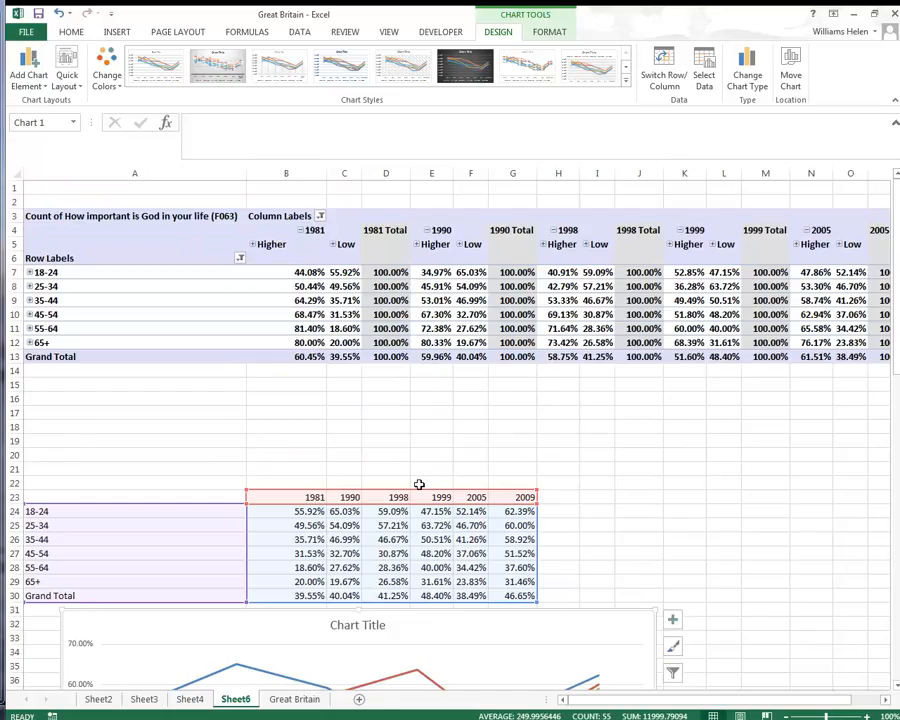